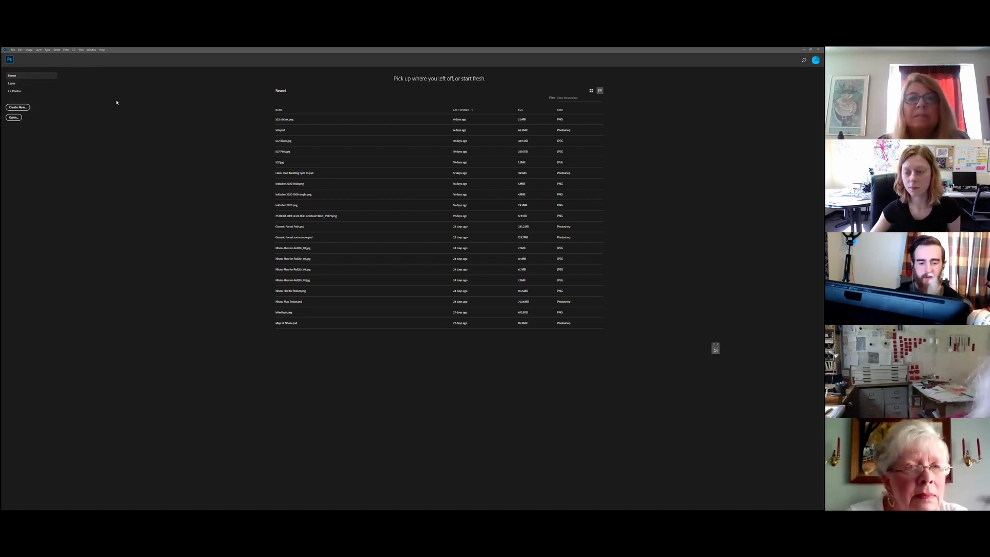
click(91, 50)
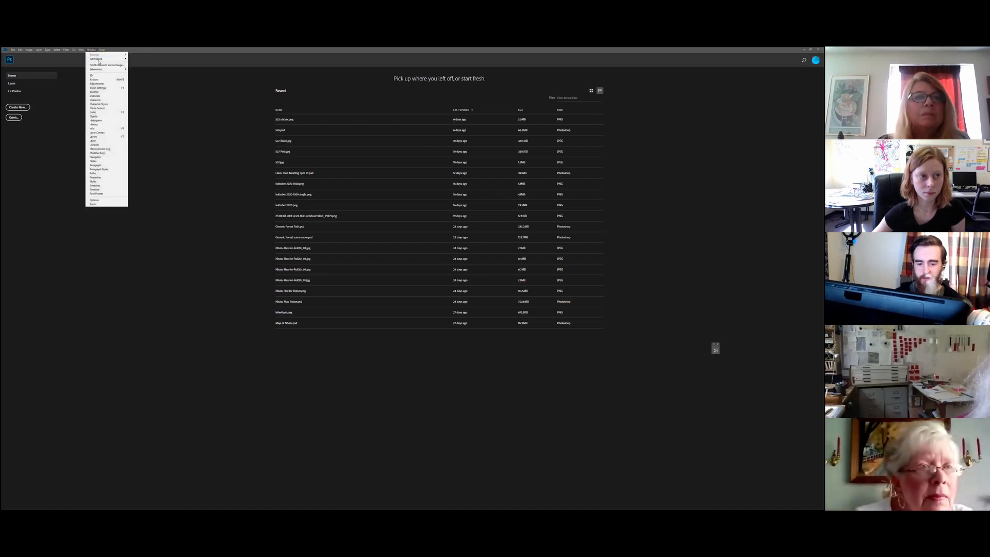
mouse_move(107, 59)
click(144, 65)
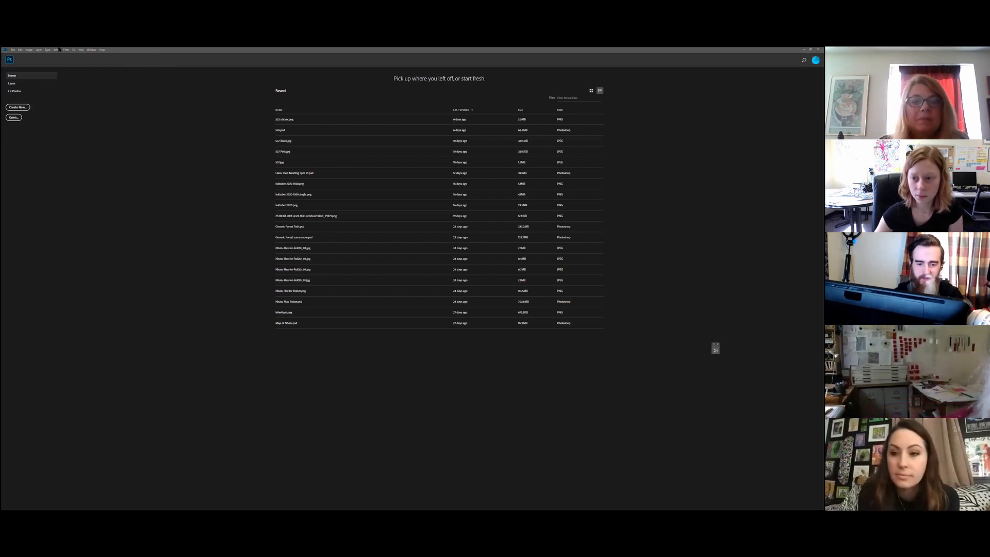
click(80, 50)
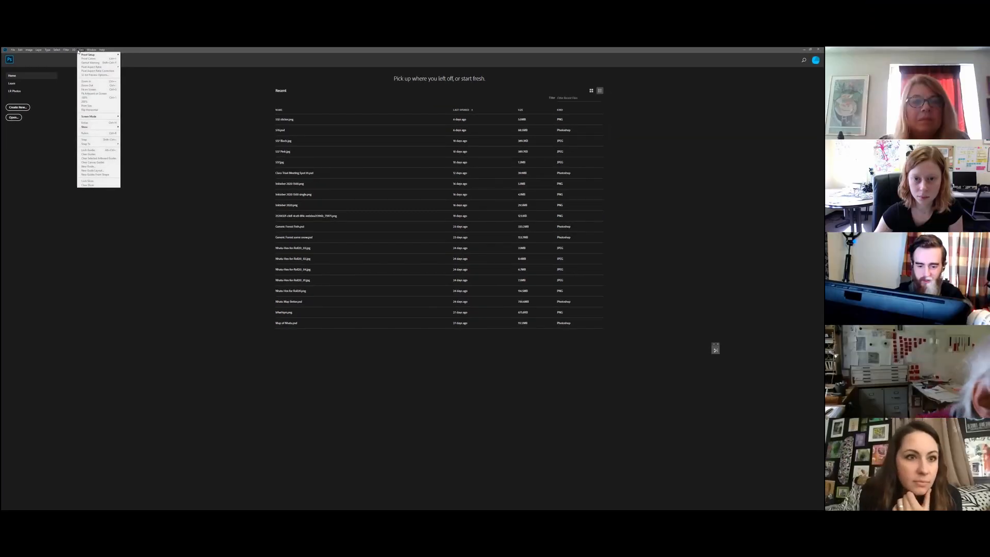
click(85, 28)
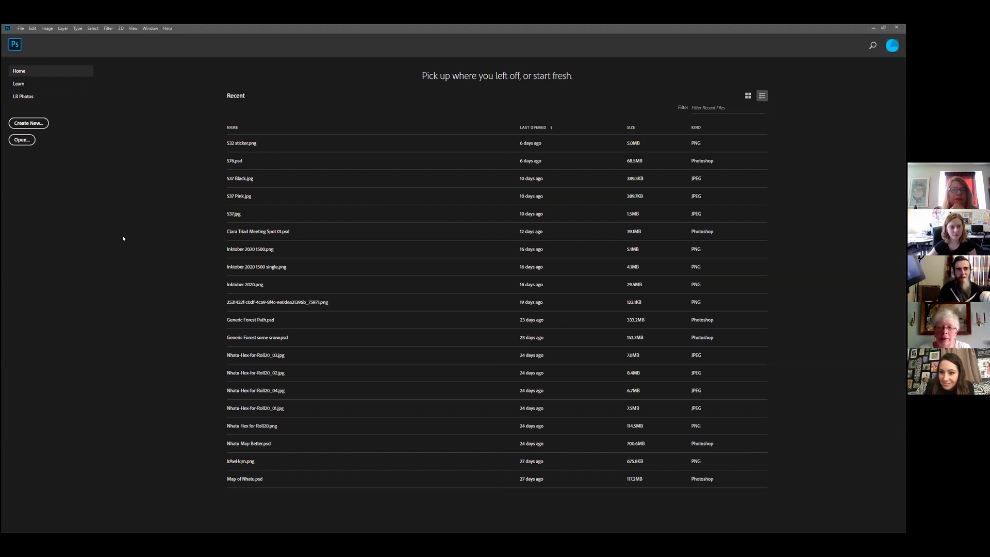
Start a new document and name it Test
click(20, 29)
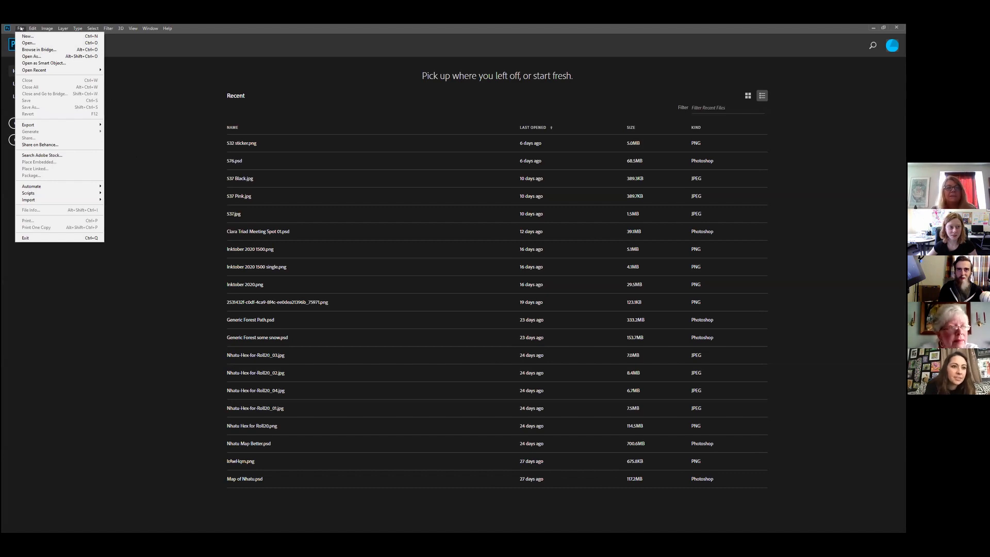
click(20, 29)
click(20, 29)
click(28, 37)
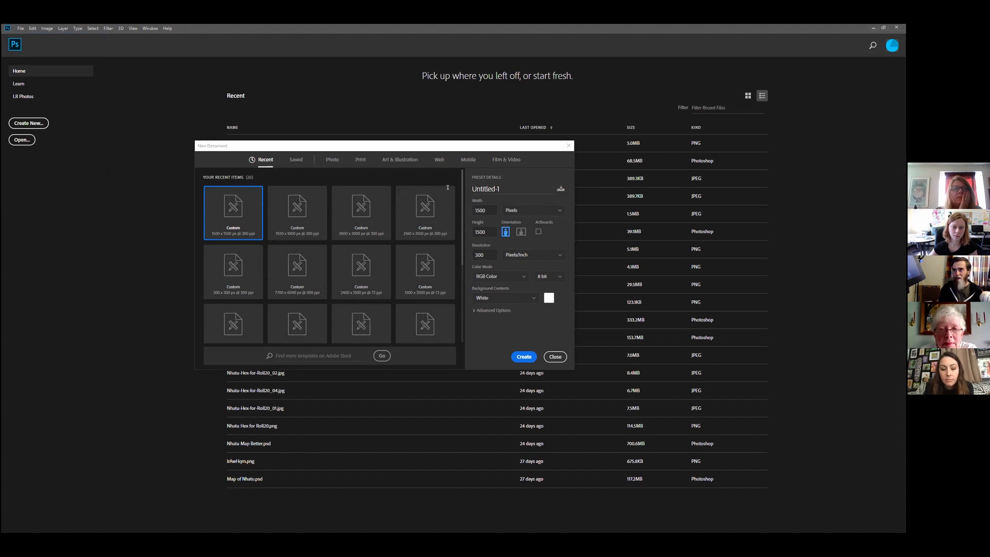
click(508, 188)
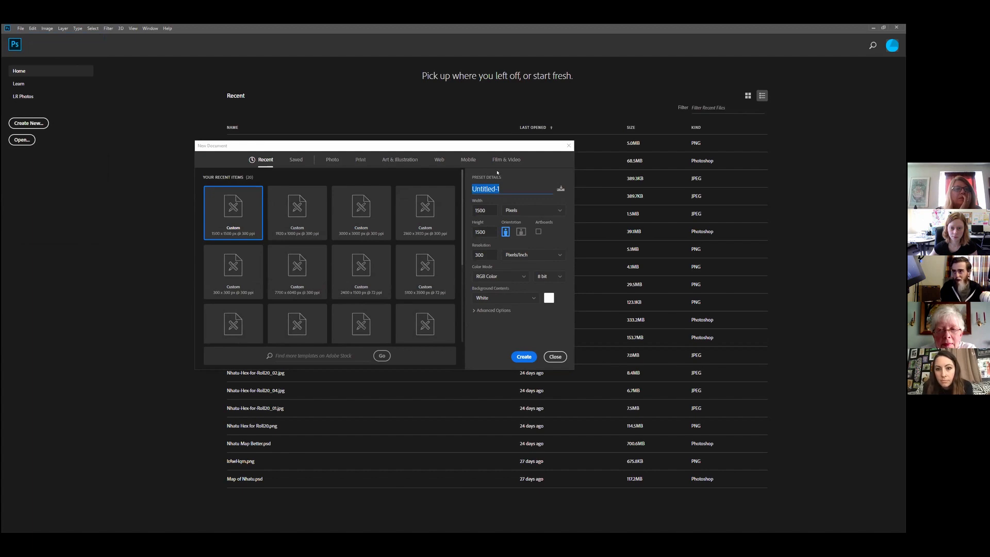
text(Test)
click(533, 201)
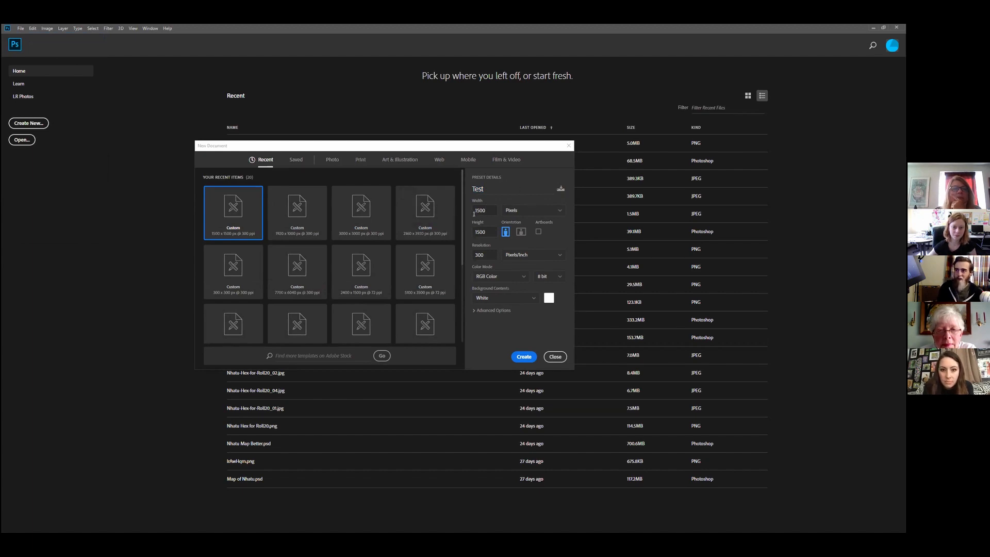
Set the new document's units to inches, with a width of 11 and a height of 17
click(529, 213)
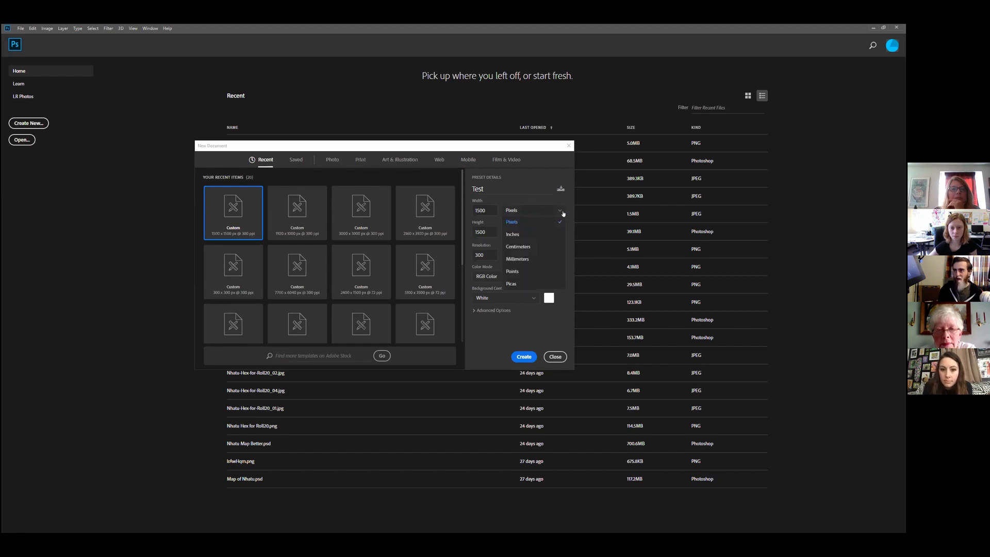
click(531, 234)
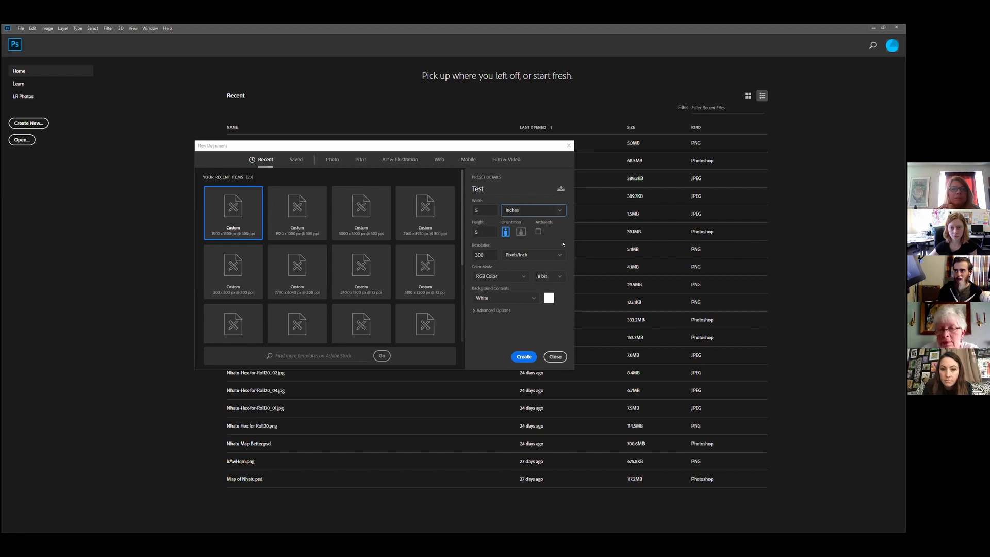
click(479, 209)
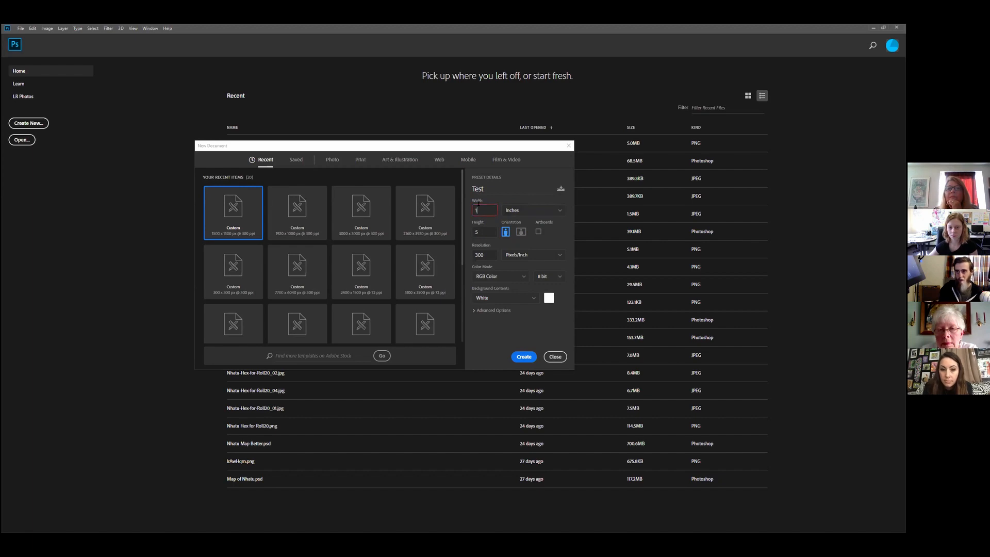
text(11)
click(482, 231)
drag(482, 232, 454, 231)
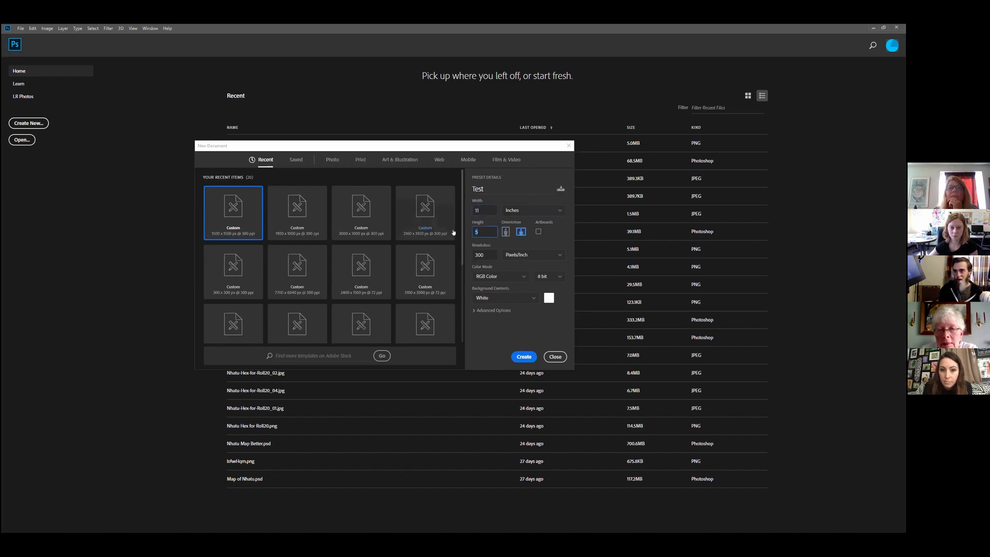
text(17)
click(531, 212)
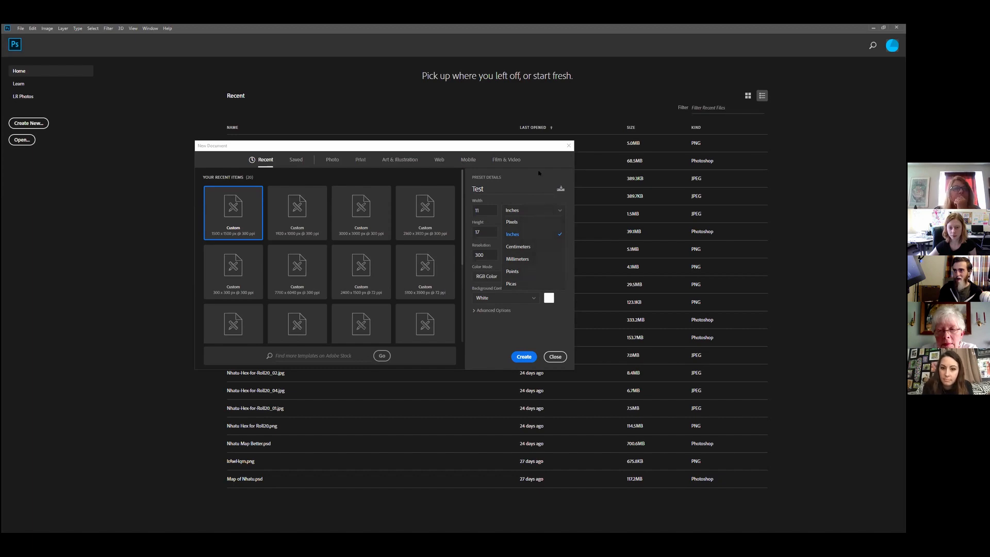
click(539, 173)
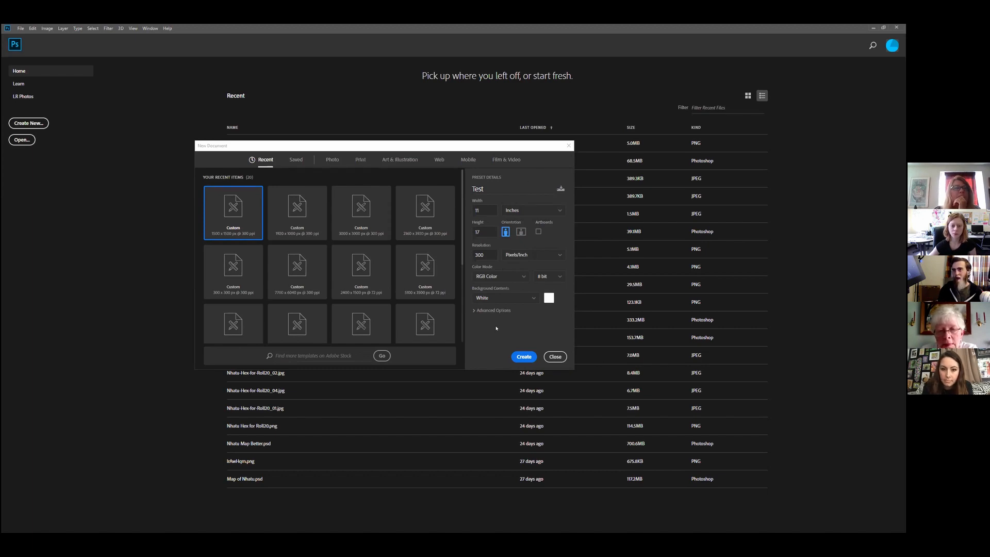
Keep the resolution at 300 Pixels/Inch and the color mode at RGB Color, and create the document
double_click(487, 251)
click(486, 252)
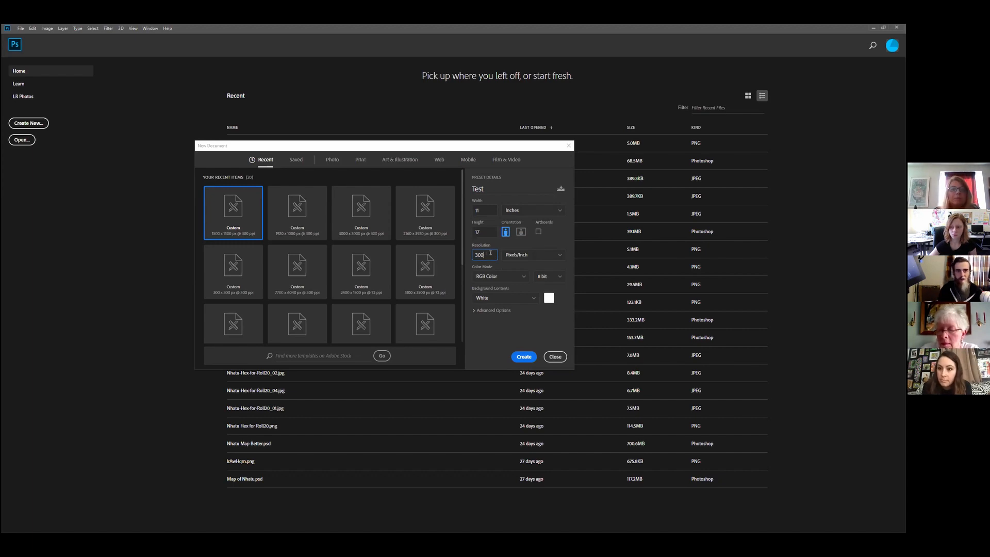
click(558, 254)
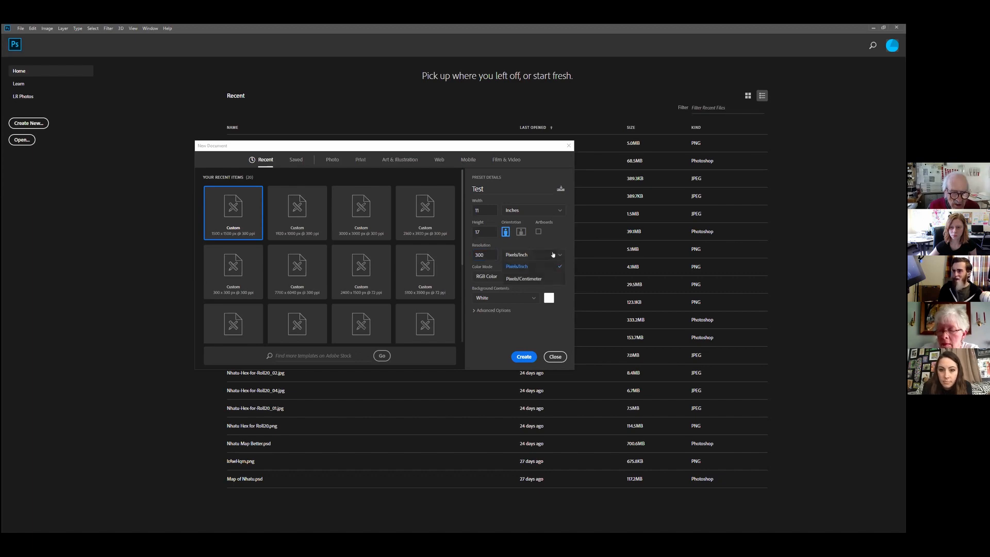
click(549, 266)
click(551, 232)
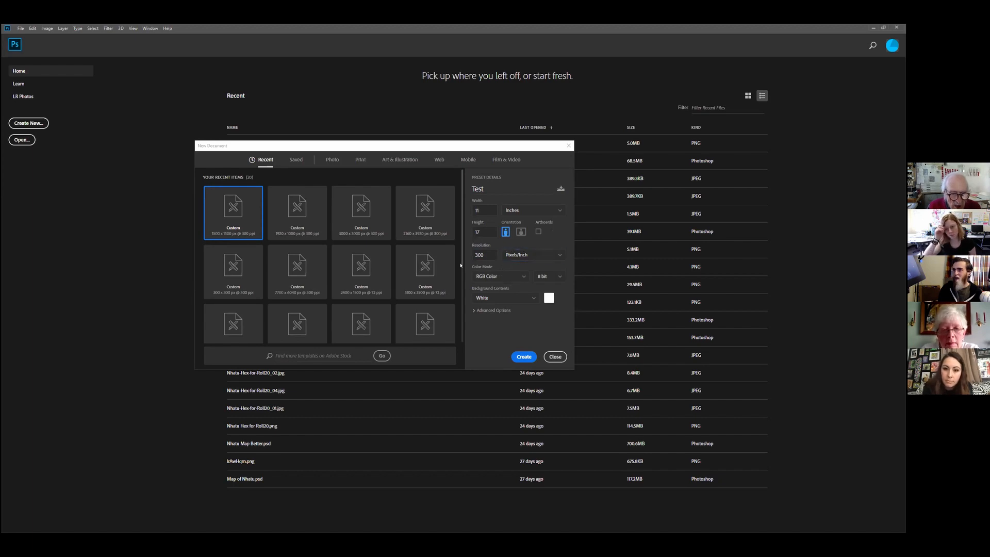
click(492, 275)
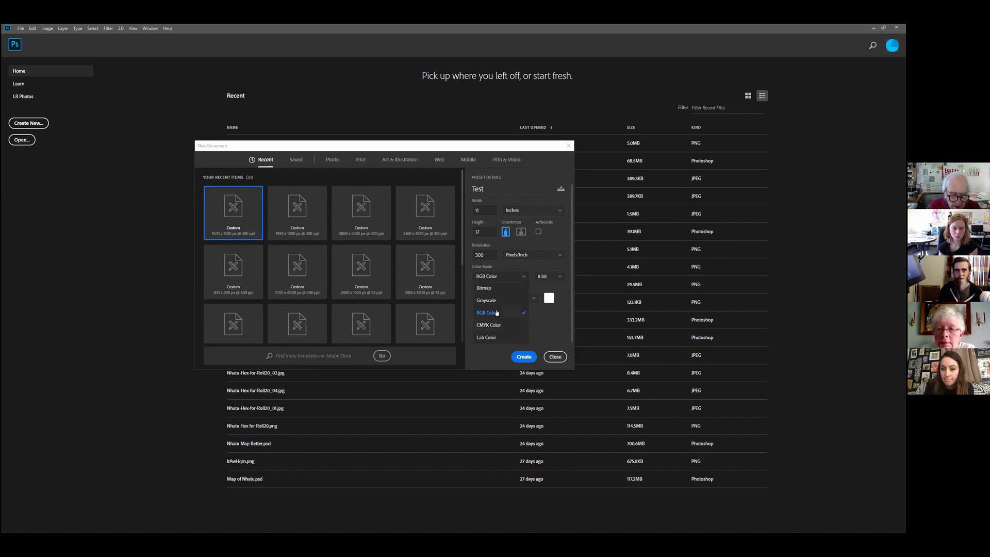
click(497, 312)
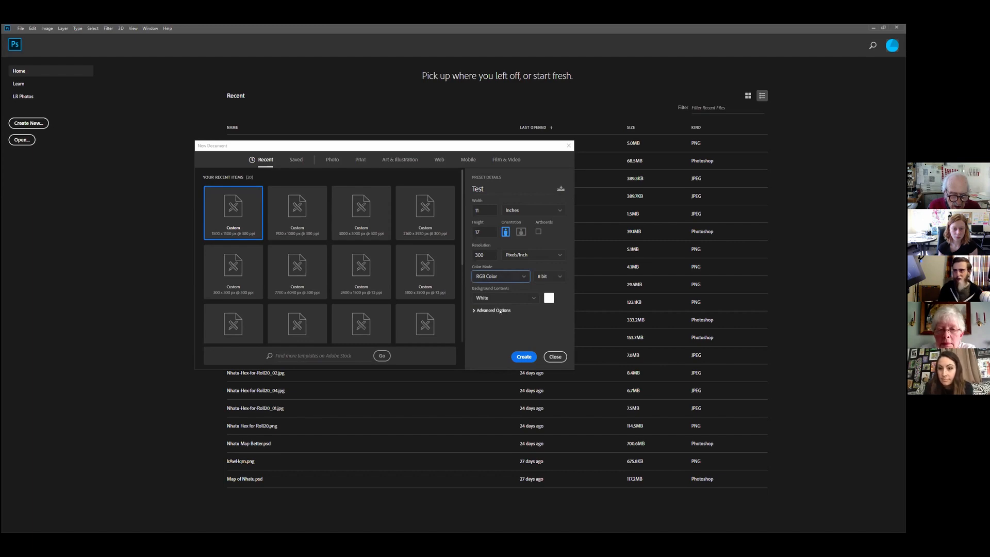
click(515, 356)
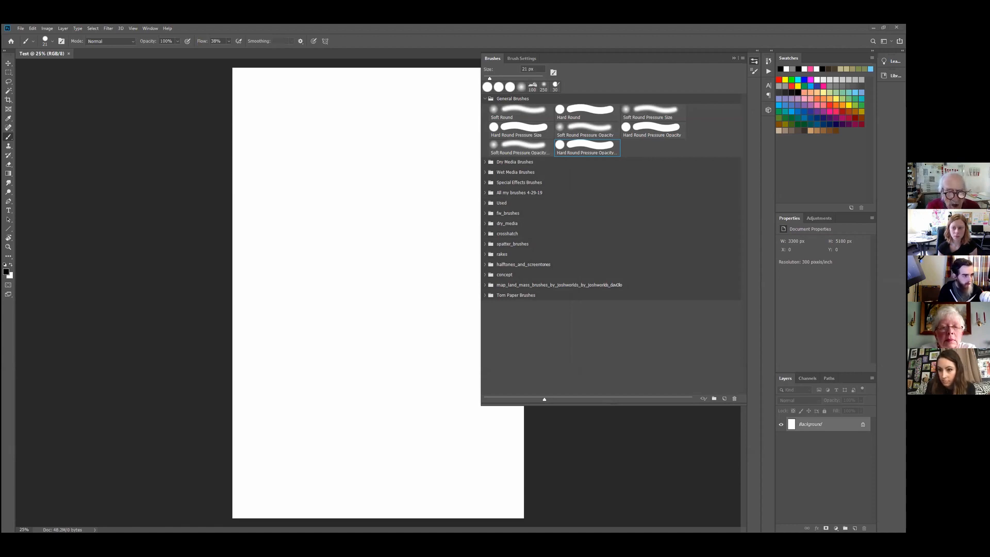
Check the Photoshop 101 outline in Google Docs, return to Photoshop and collapse the Brushes panel
key(alt+Tab)
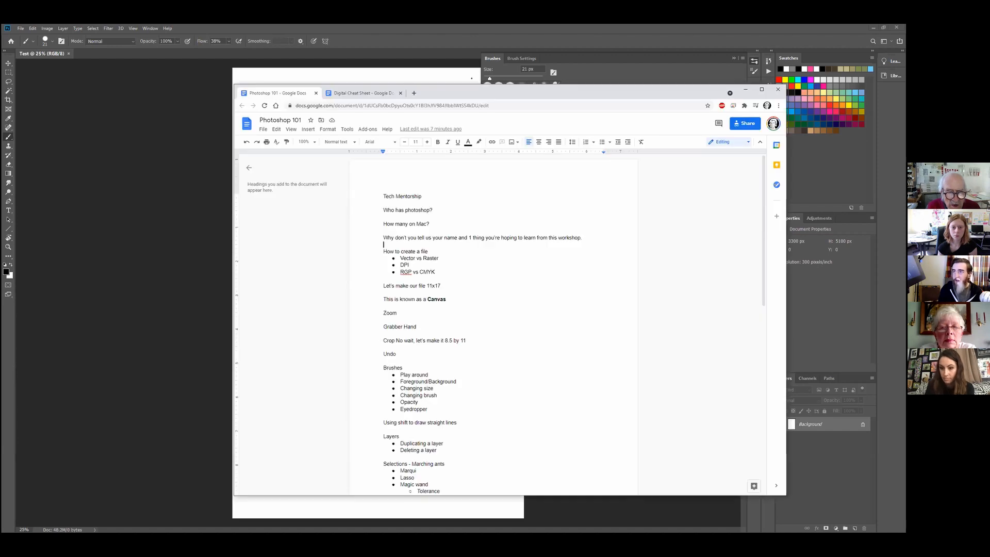
key(alt+Tab)
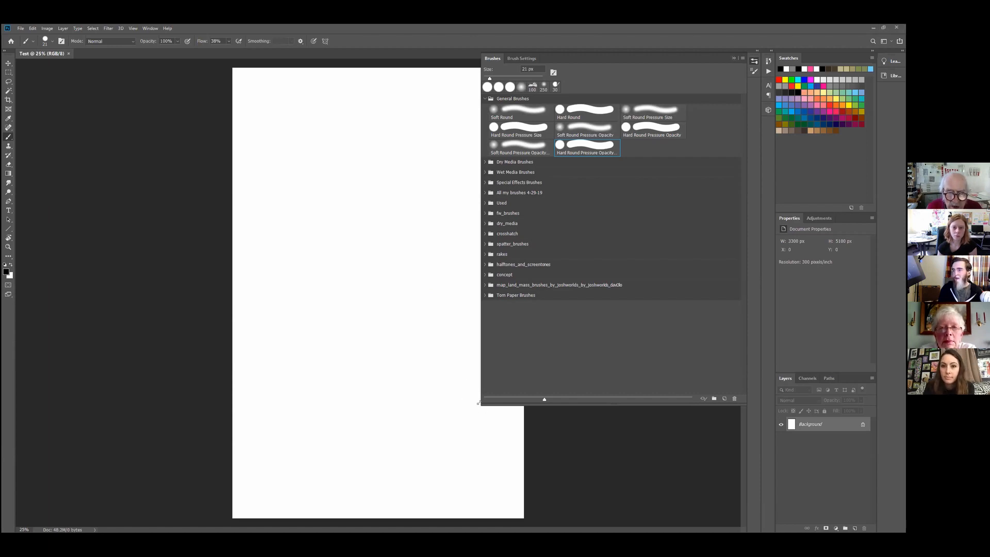
click(733, 59)
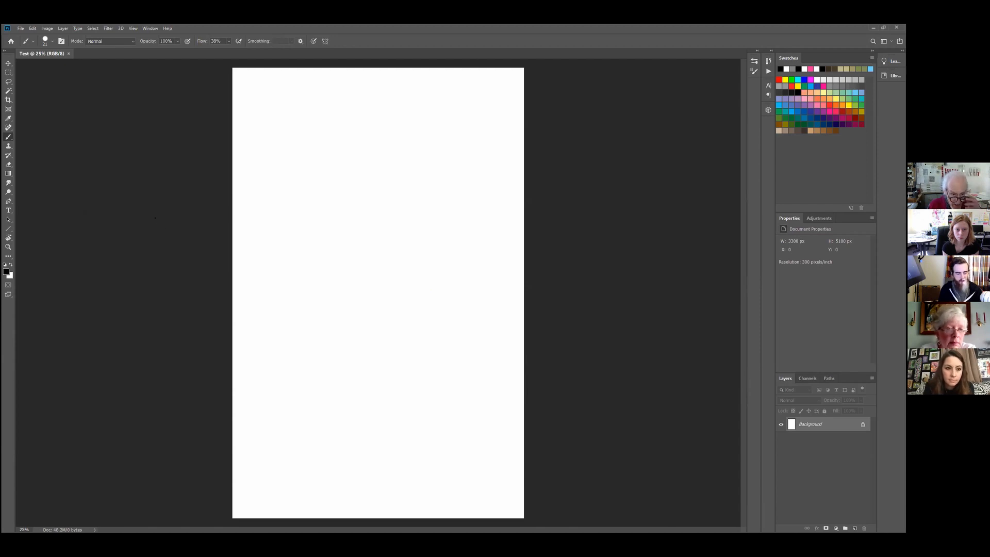
Try out freehand strokes across the blank canvas with the Brush tool, undoing each one
key(g)
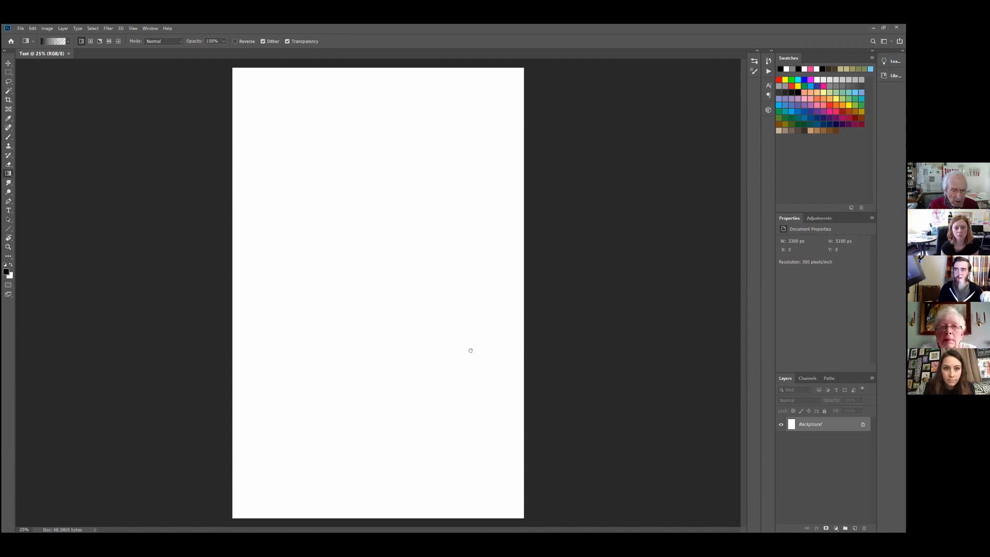
key(b)
mouse_move(263, 277)
mouse_down()
mouse_move(327, 237)
mouse_move(422, 275)
mouse_move(412, 332)
mouse_move(453, 380)
mouse_up()
key(ctrl+z)
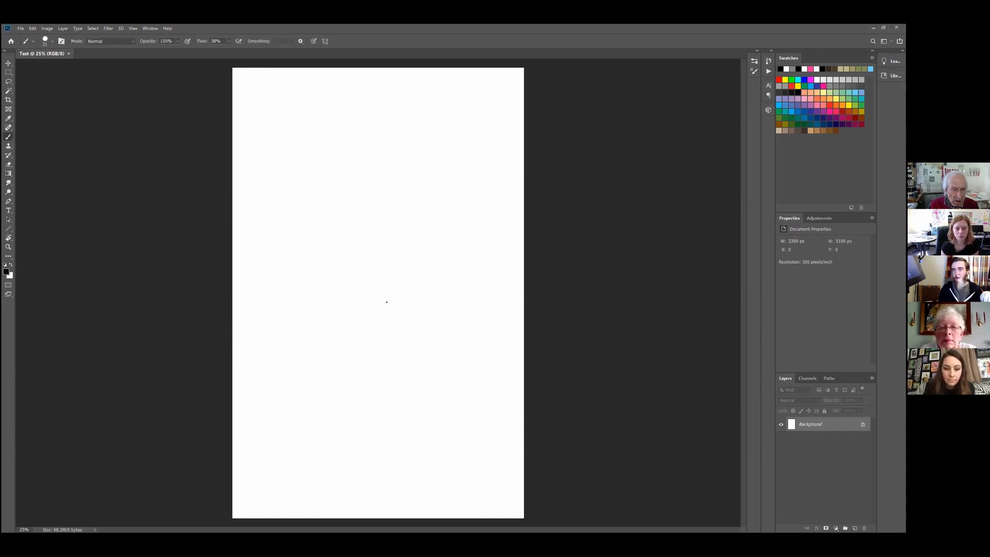
drag(269, 246, 464, 317)
key(ctrl+z)
mouse_move(308, 273)
mouse_down()
mouse_move(310, 293)
mouse_move(469, 315)
mouse_up()
key(ctrl+z)
click(284, 291)
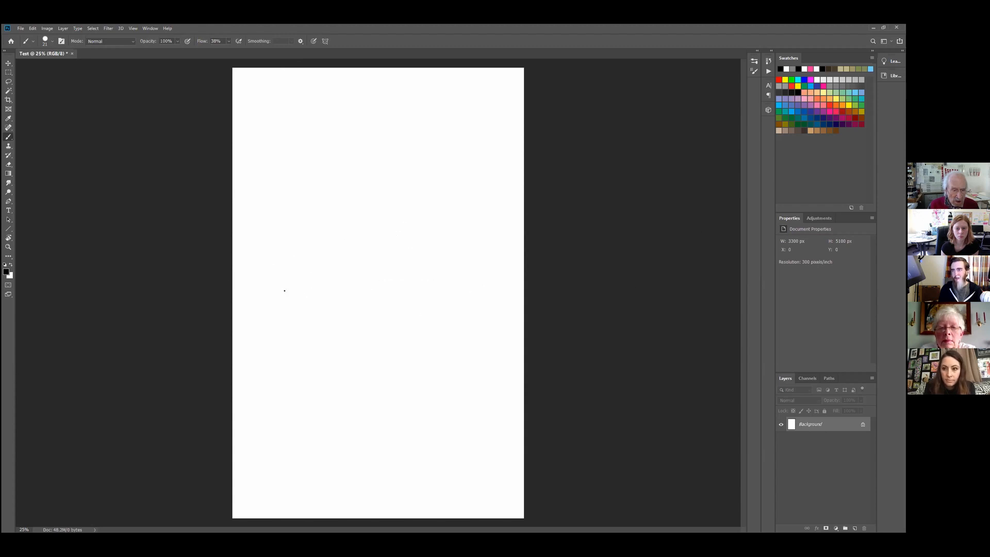
drag(604, 267, 509, 281)
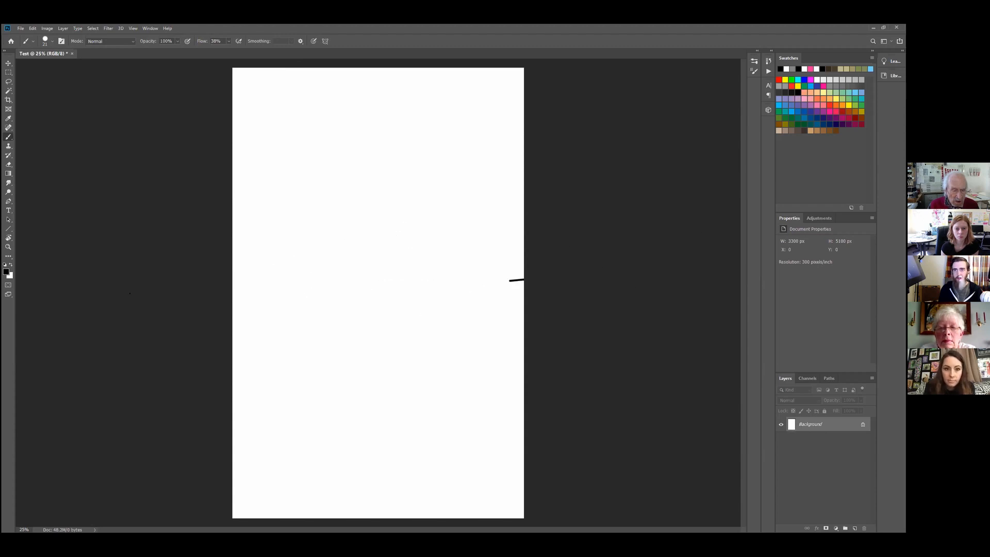
key(ctrl+z)
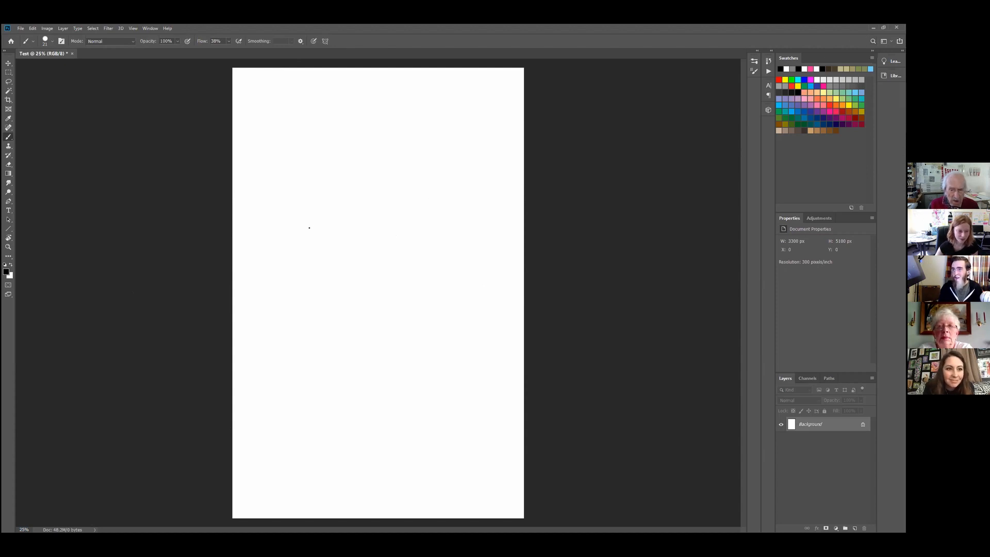
drag(354, 265, 521, 249)
key(ctrl+z)
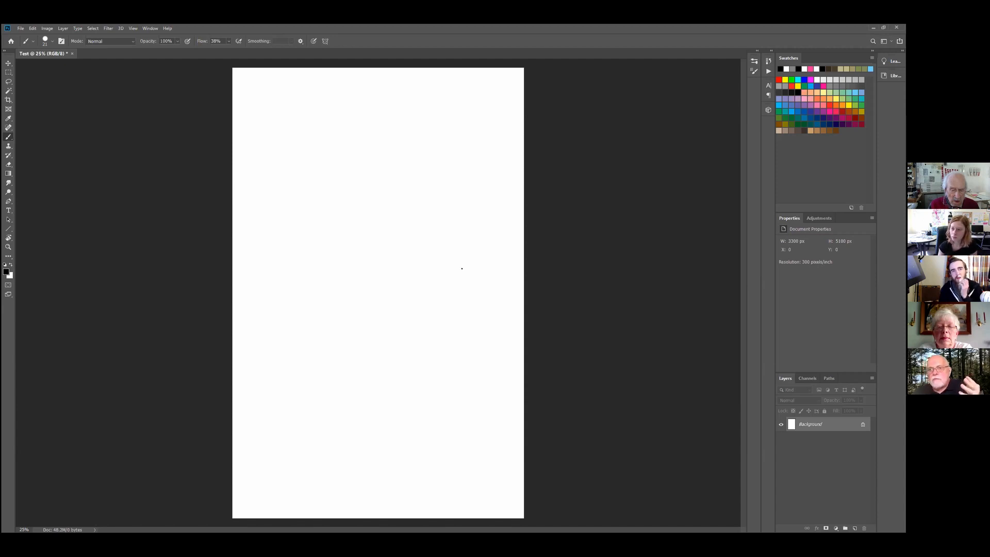
key(ctrl+f)
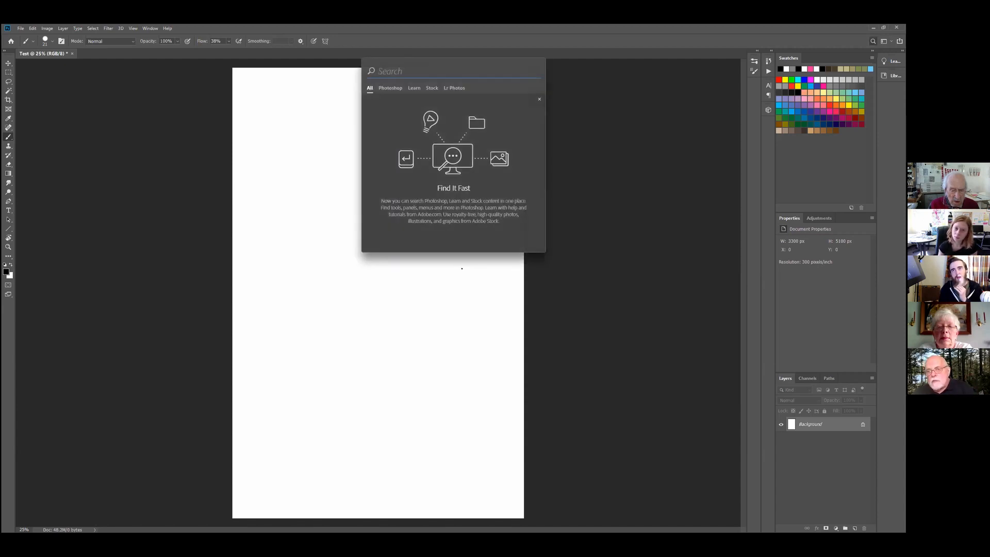
click(540, 100)
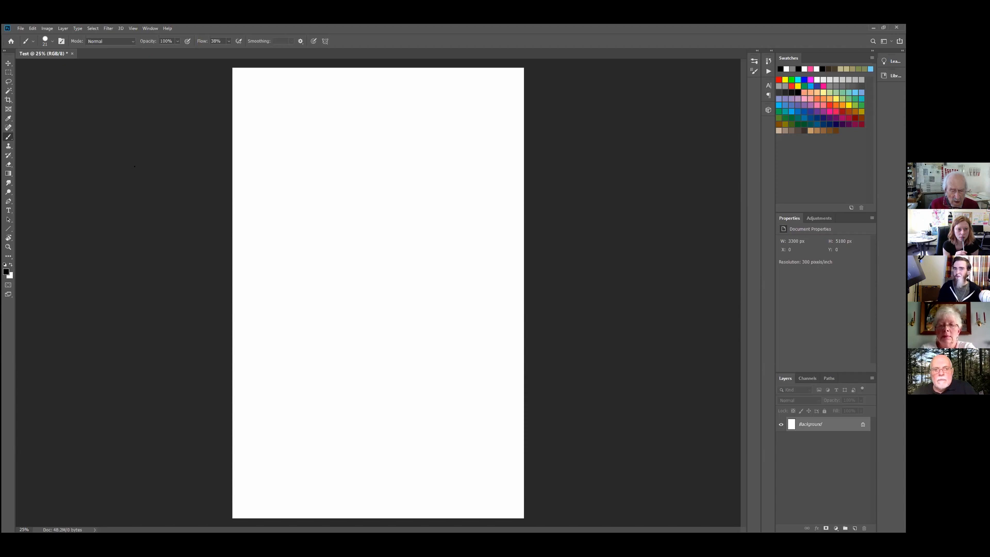
Zoom in on the canvas with the Zoom tool, up to 66.67%, and zoom back out to 25%
click(8, 246)
mouse_move(309, 265)
mouse_down()
mouse_move(353, 265)
mouse_move(310, 261)
mouse_up()
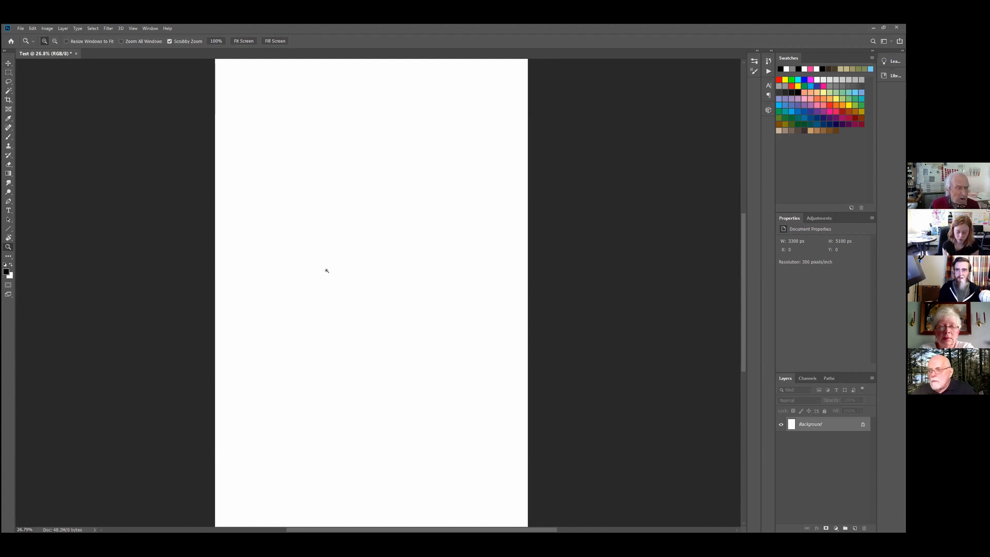
mouse_move(325, 270)
mouse_down()
mouse_move(356, 271)
mouse_move(331, 272)
mouse_up()
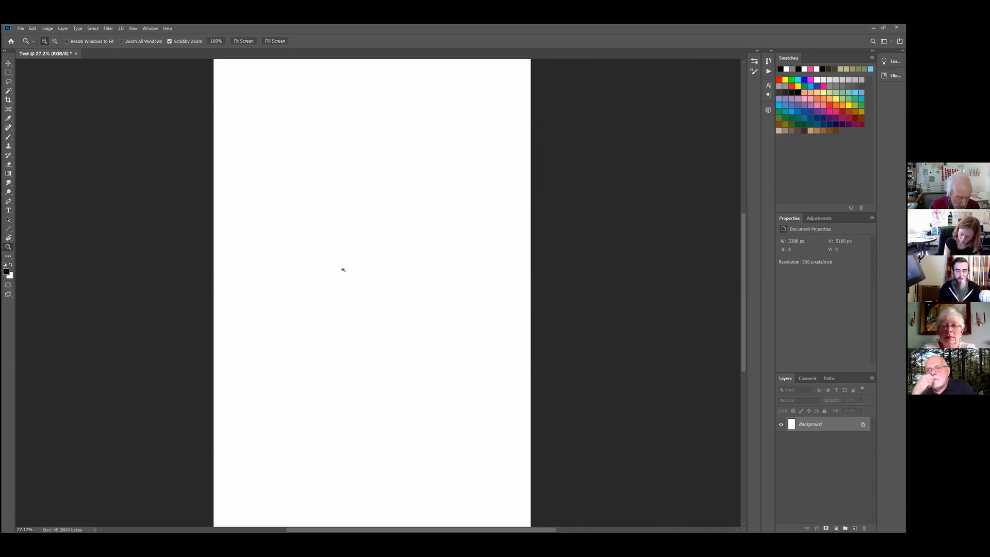
key(ctrl+plus)
key(ctrl+plus)
key(ctrl+plus)
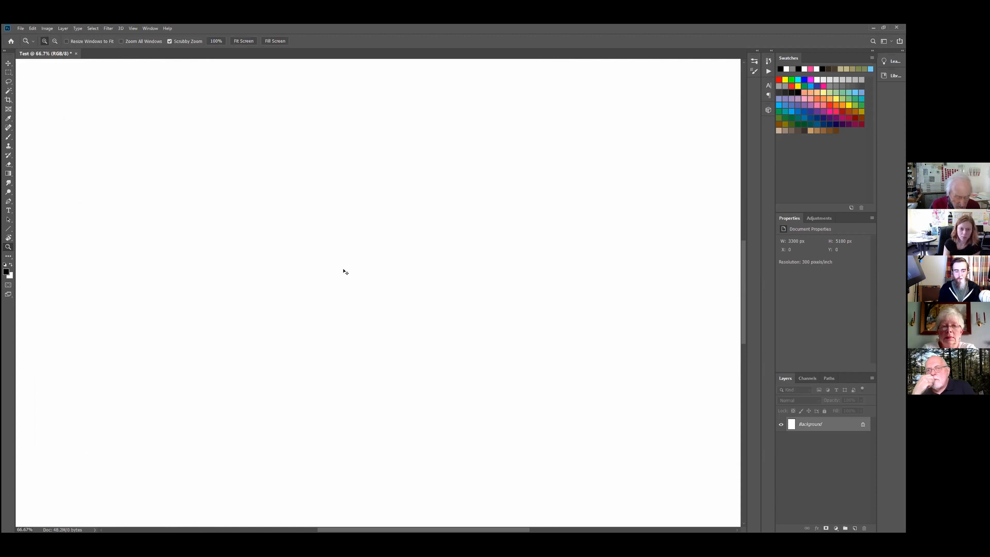
key(ctrl+minus)
key(ctrl+minus)
key(ctrl+minus)
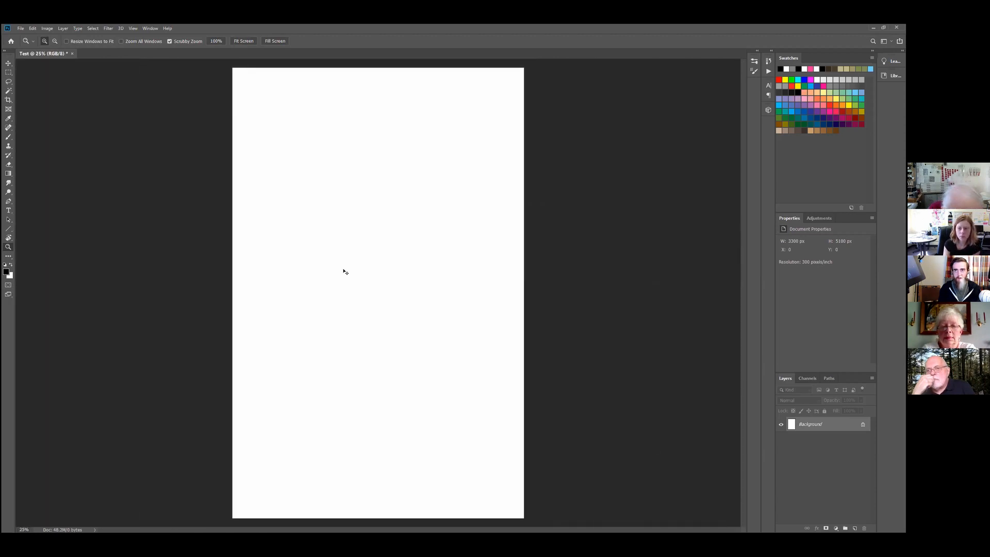
Practise changing the canvas magnification to 50%, 33.3% and 67.6%, panning across the page between zoom levels
key(ctrl+plus)
key(ctrl+plus)
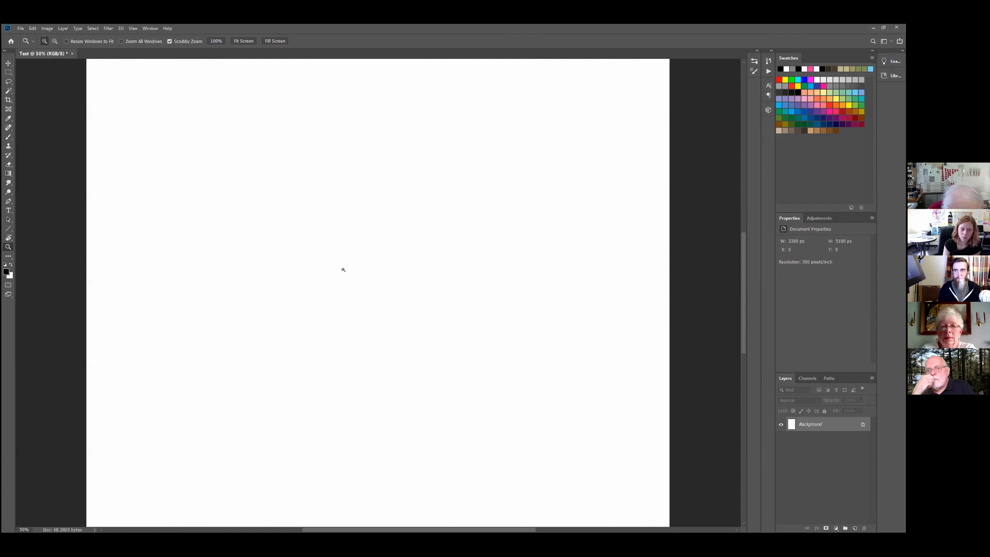
key(space)
drag(289, 231, 335, 182)
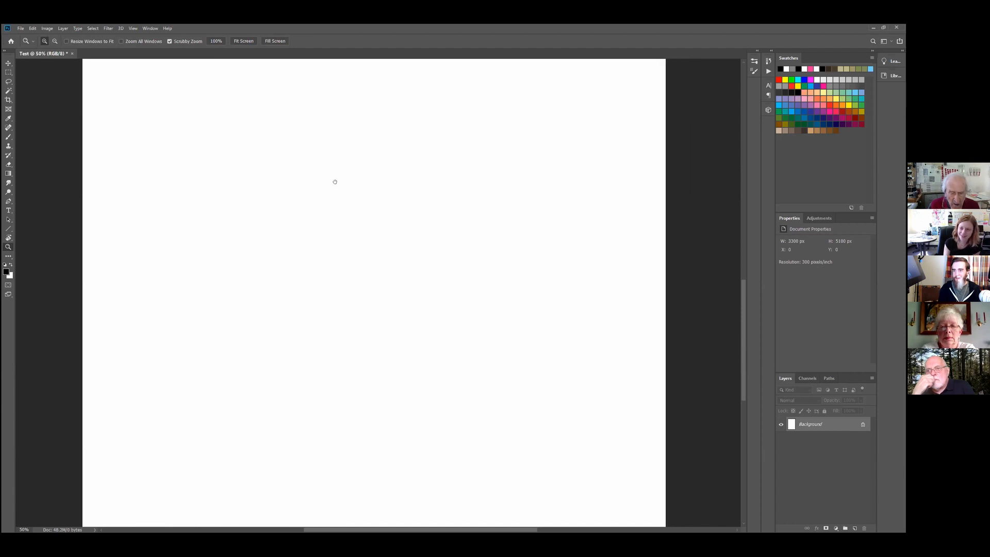
key(ctrl+minus)
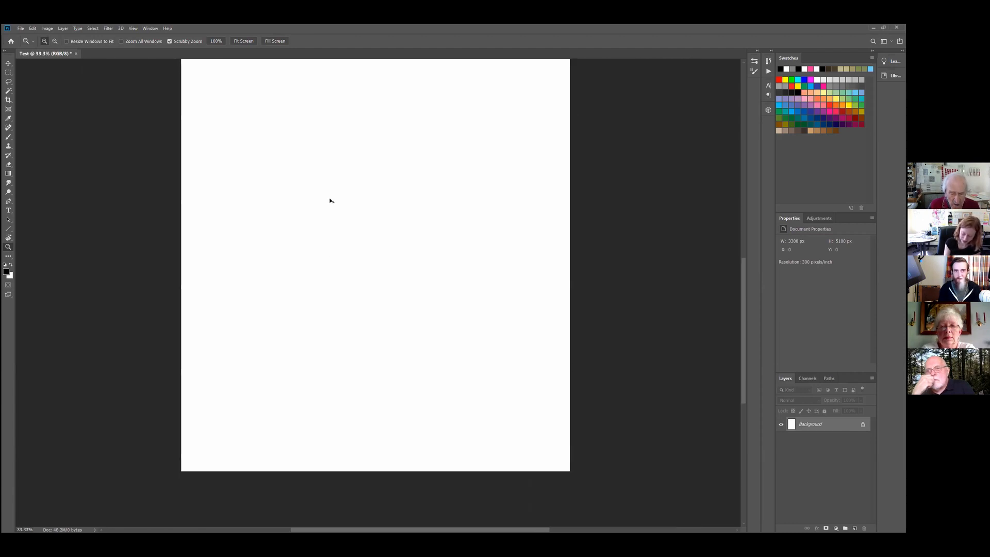
drag(338, 179, 344, 299)
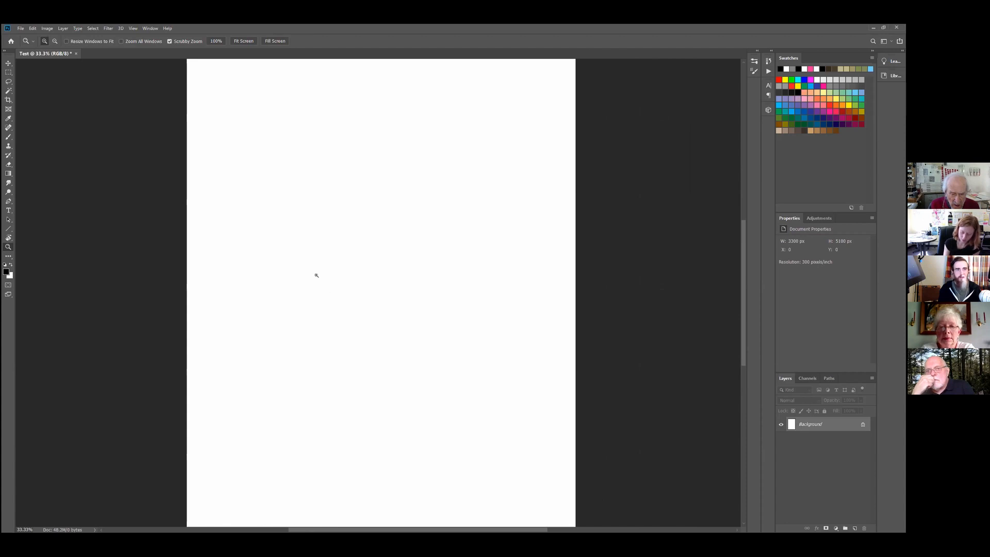
drag(331, 278, 380, 283)
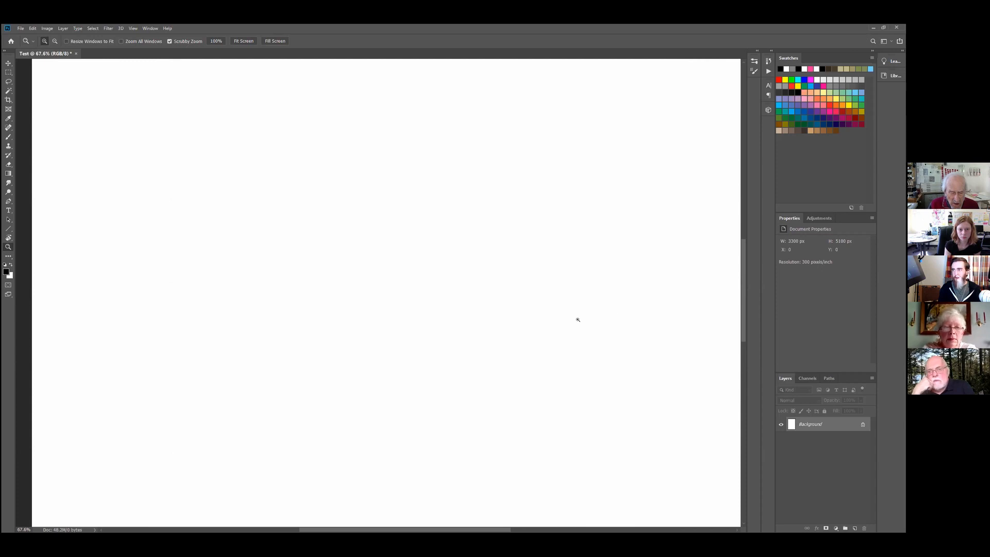
Pan around the magnified canvas vertically and horizontally, using both the scroll bars and the temporary Hand tool
scroll(578, 319, down, 1)
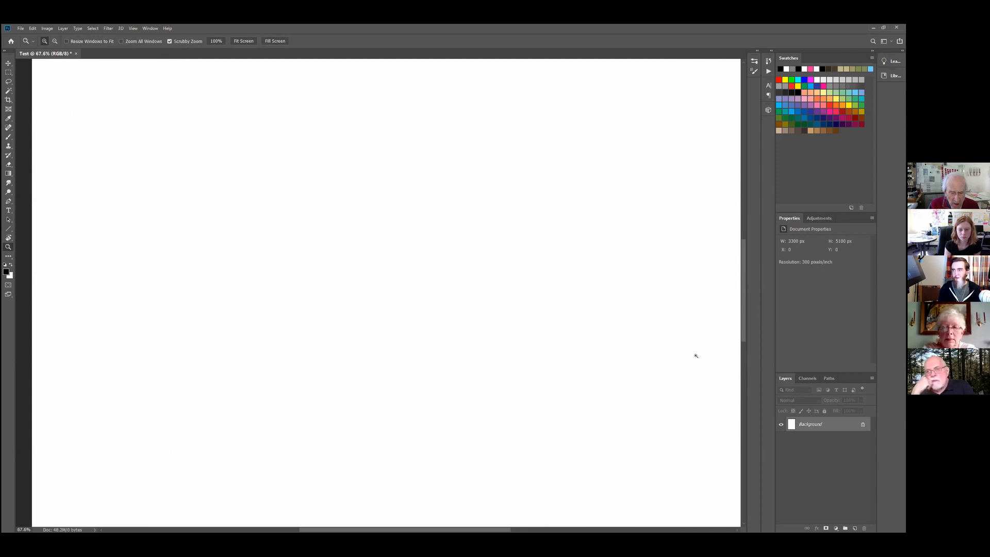
drag(743, 316, 745, 292)
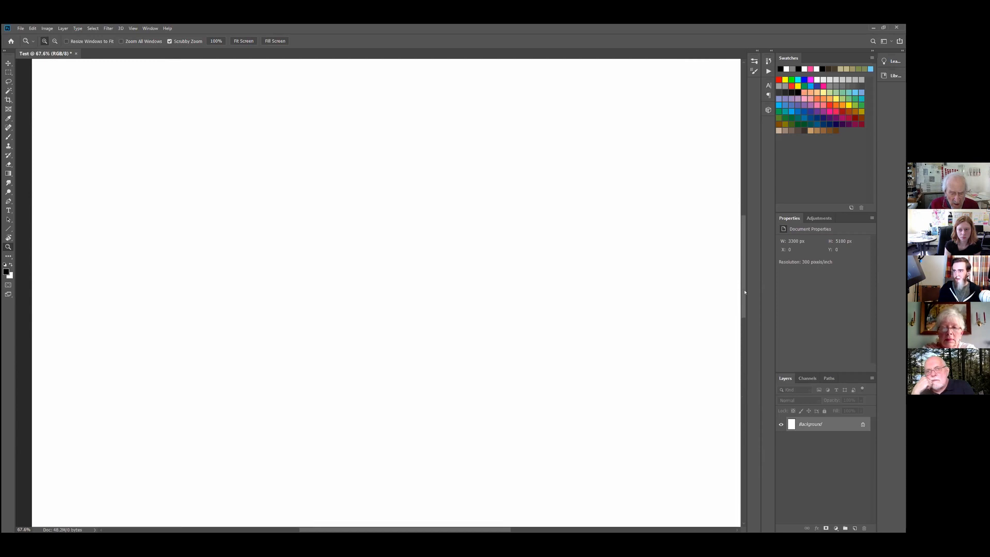
mouse_move(428, 532)
mouse_down()
mouse_move(496, 532)
mouse_move(388, 531)
mouse_move(439, 530)
mouse_up()
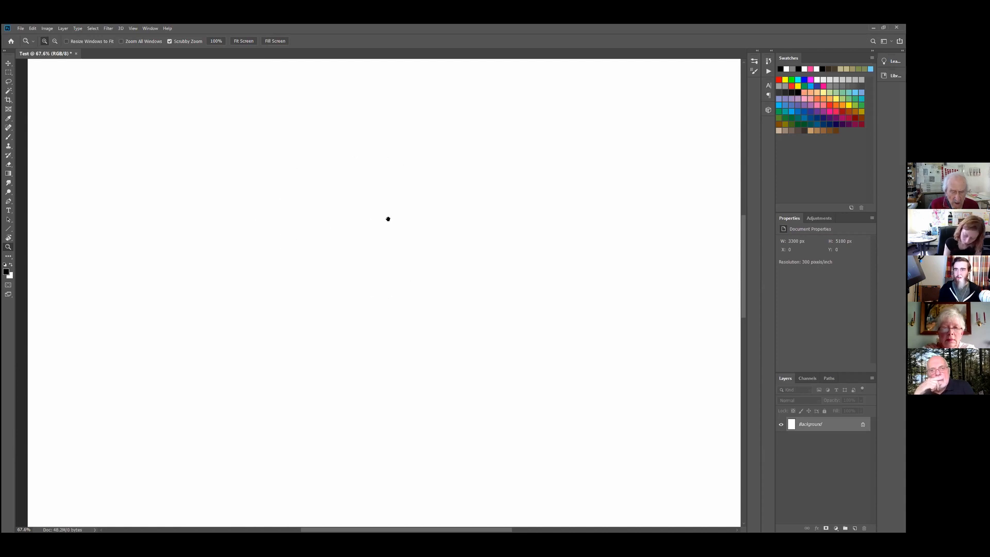
drag(431, 212, 145, 249)
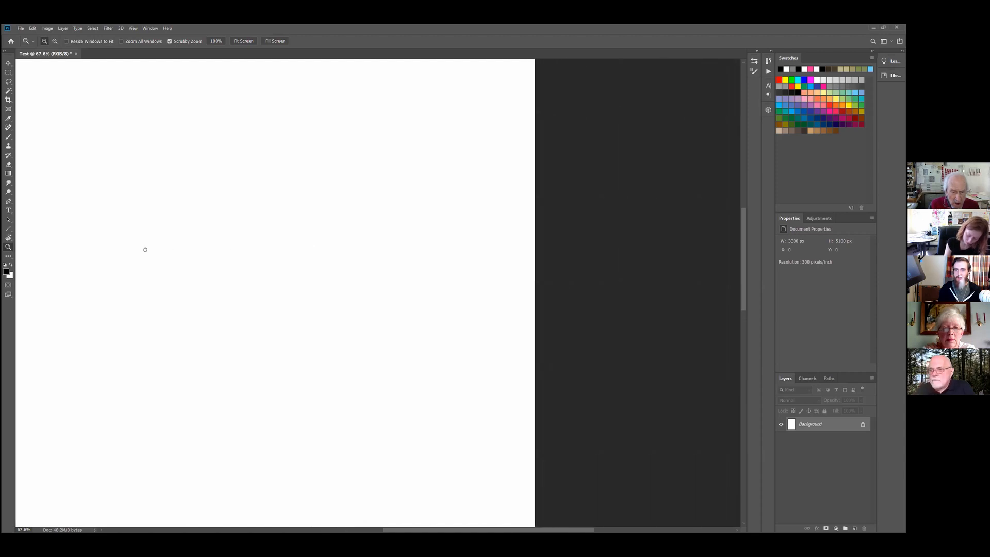
drag(92, 292, 372, 274)
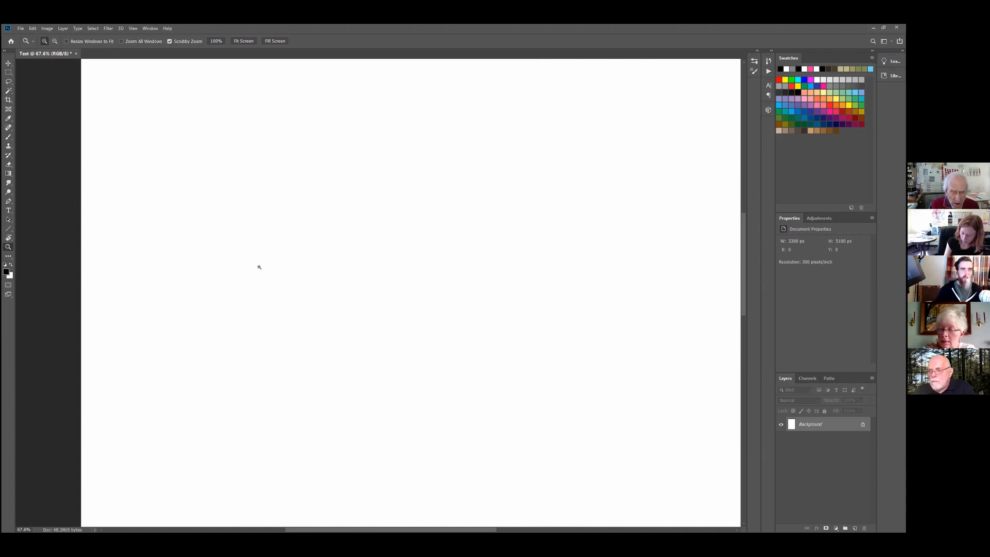
drag(322, 165, 294, 339)
drag(384, 362, 244, 292)
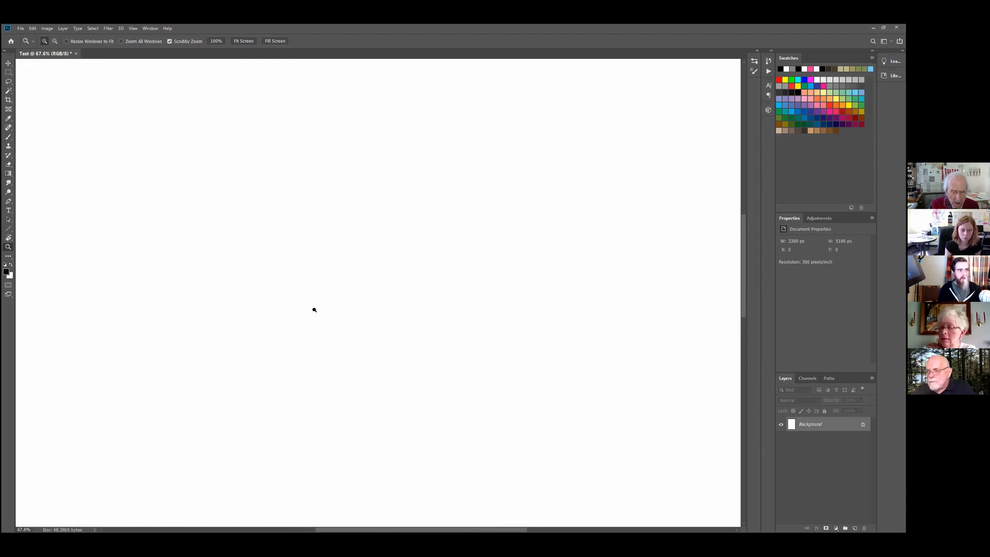
Zoom out to 33.3% and fit the whole canvas on screen
key(ctrl+minus)
key(ctrl+minus)
key(ctrl+minus)
key(ctrl+minus)
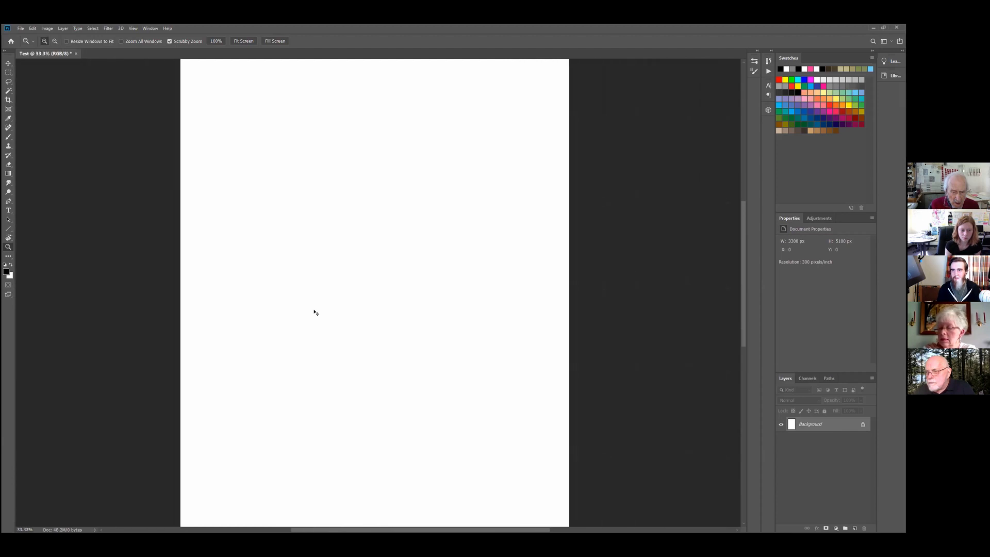
key(ctrl+0)
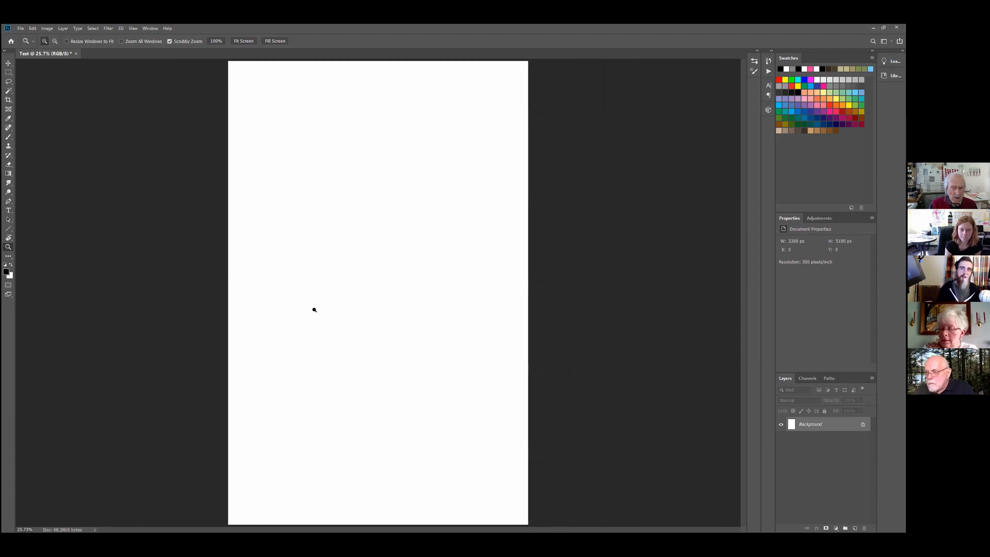
Try cropping the canvas freehand to about 3080 by 4040 px with the Crop tool, and undo the crop
click(9, 100)
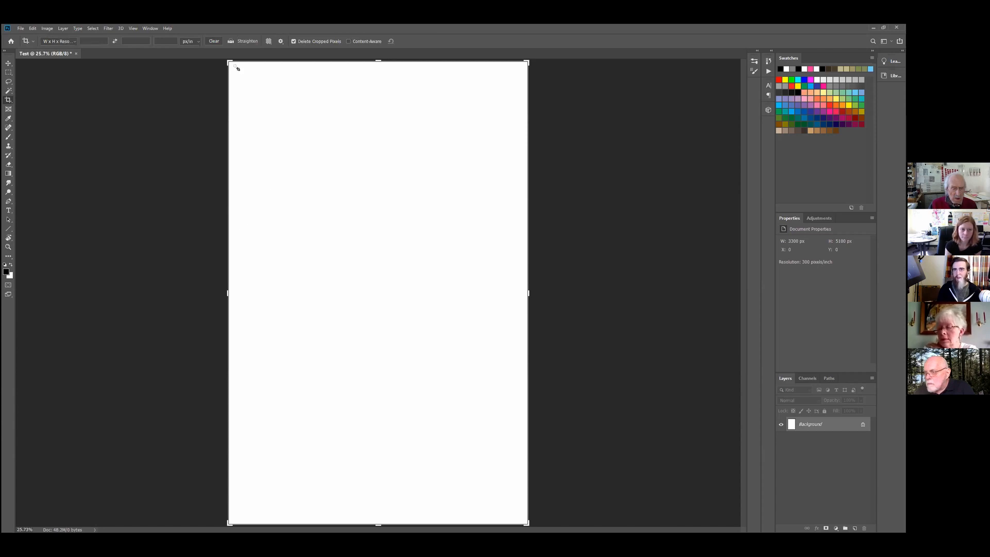
drag(236, 69, 513, 433)
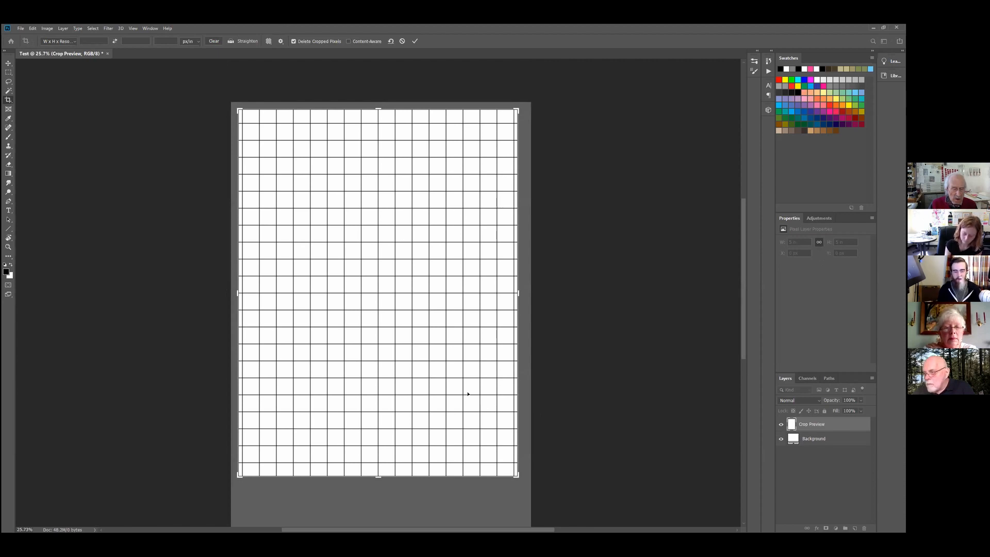
key(Return)
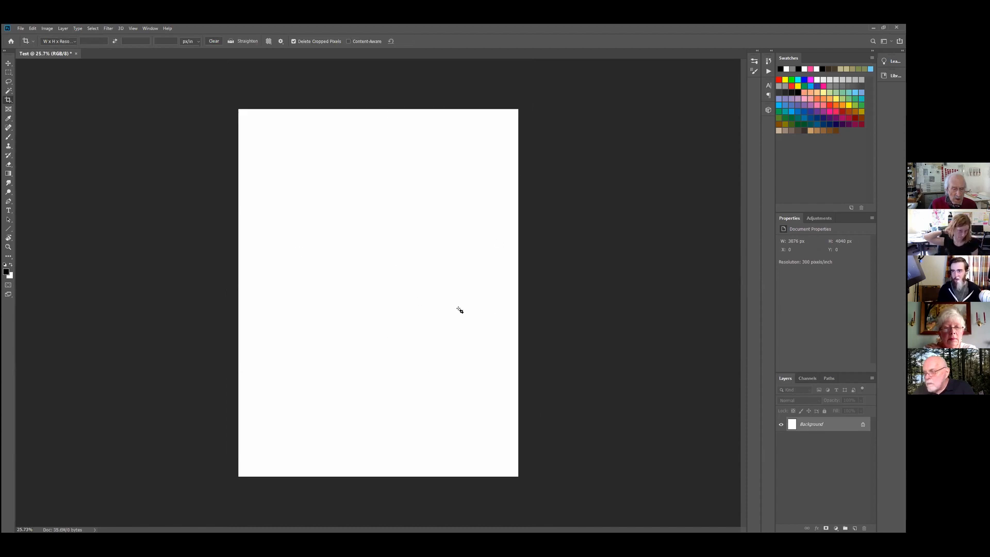
key(ctrl)
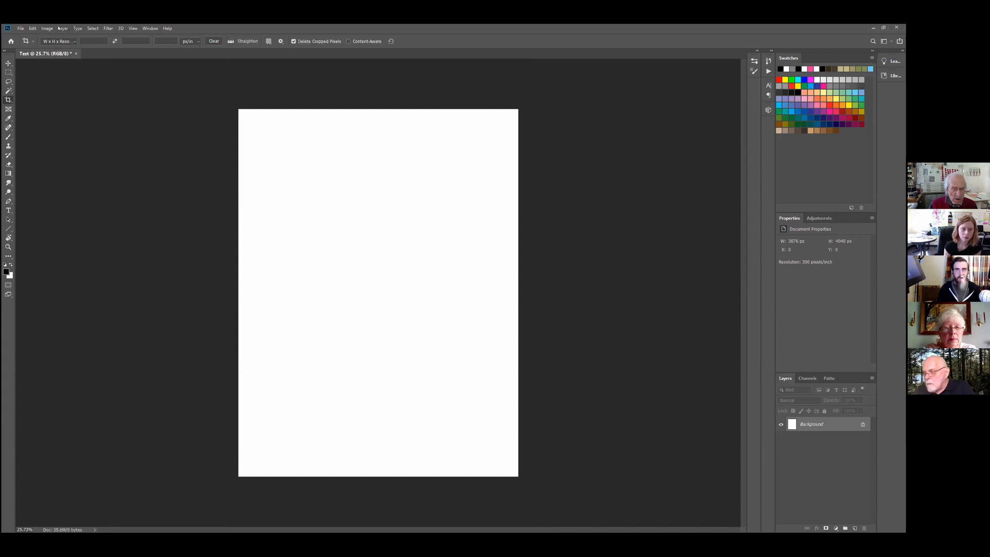
click(31, 28)
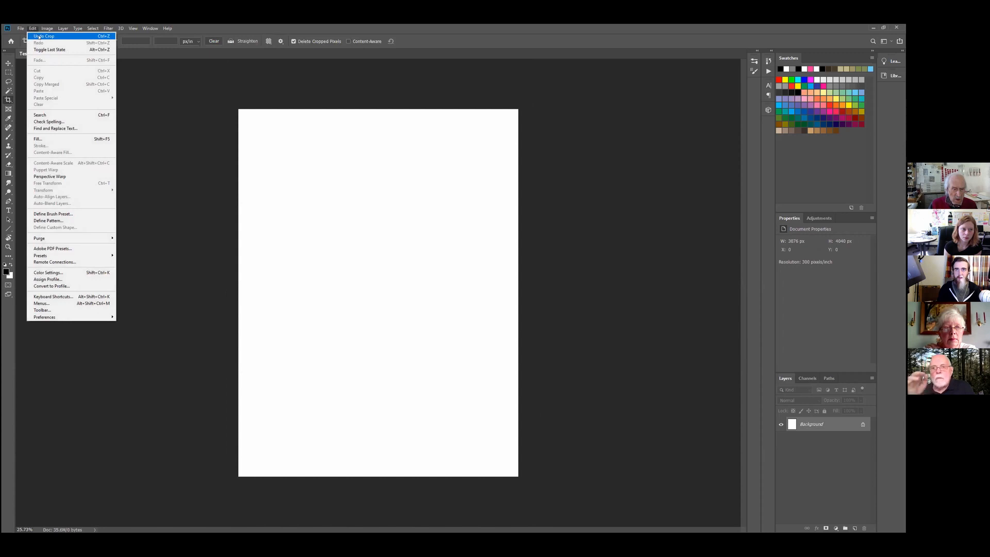
click(46, 36)
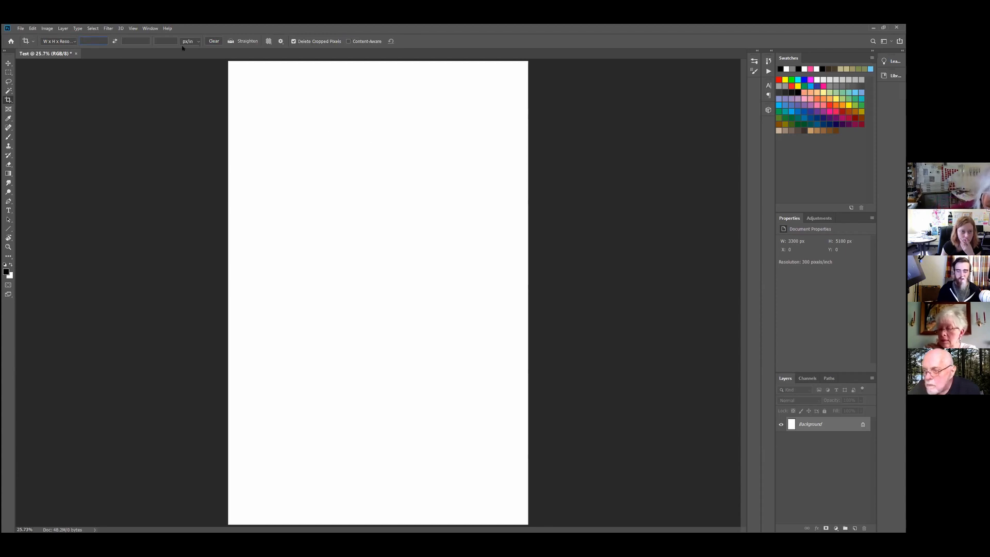
Try cropping the canvas to 8.5 px wide by 11 px high, shifting the image within the crop frame, and undo the crop
text(.5)
click(130, 39)
text(11)
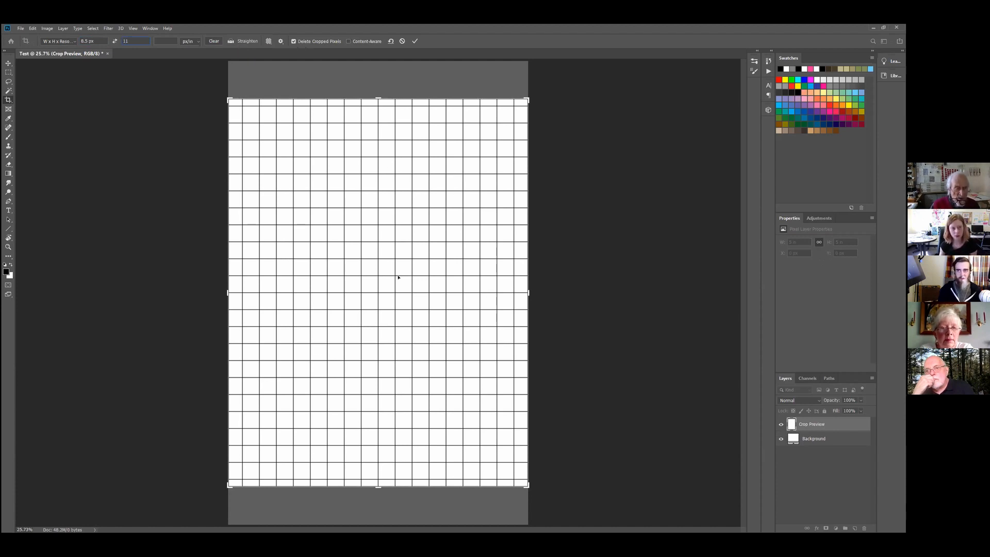
drag(370, 241, 370, 286)
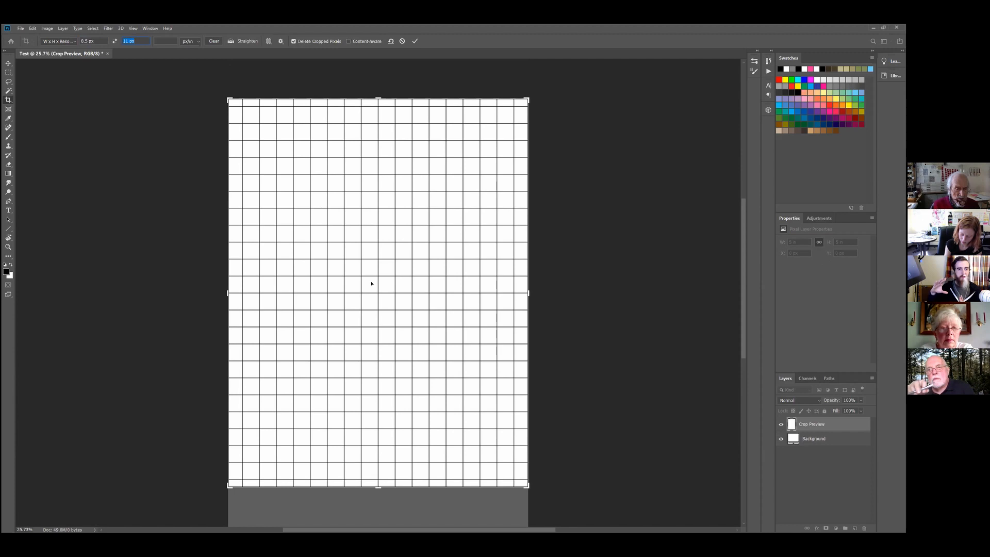
mouse_move(358, 367)
mouse_down()
mouse_move(360, 276)
mouse_move(360, 356)
mouse_up()
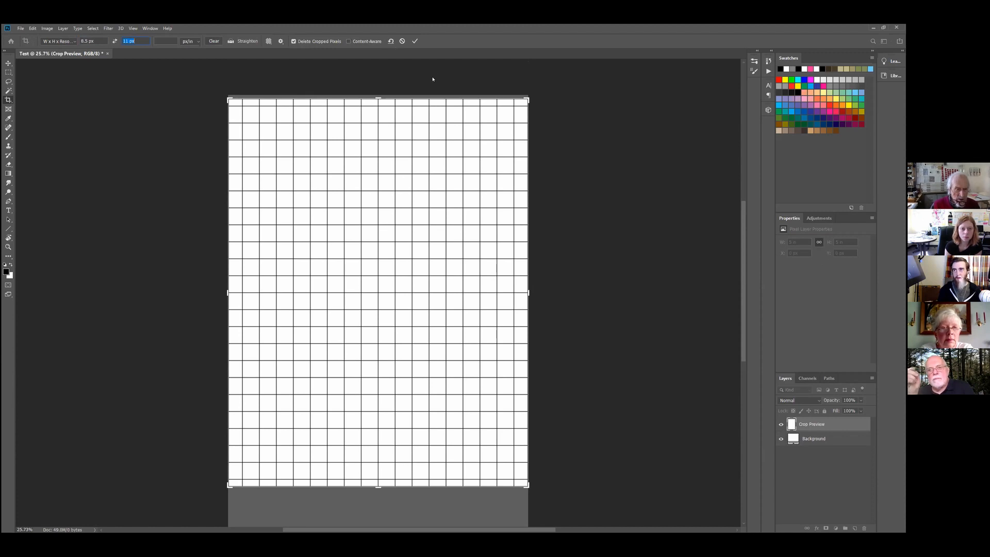
key(Return)
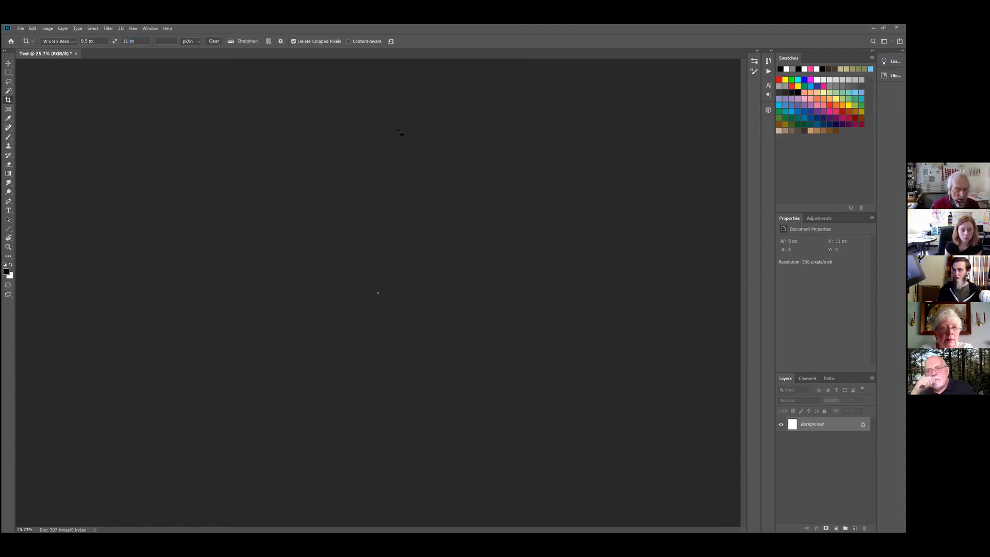
key(ctrl+z)
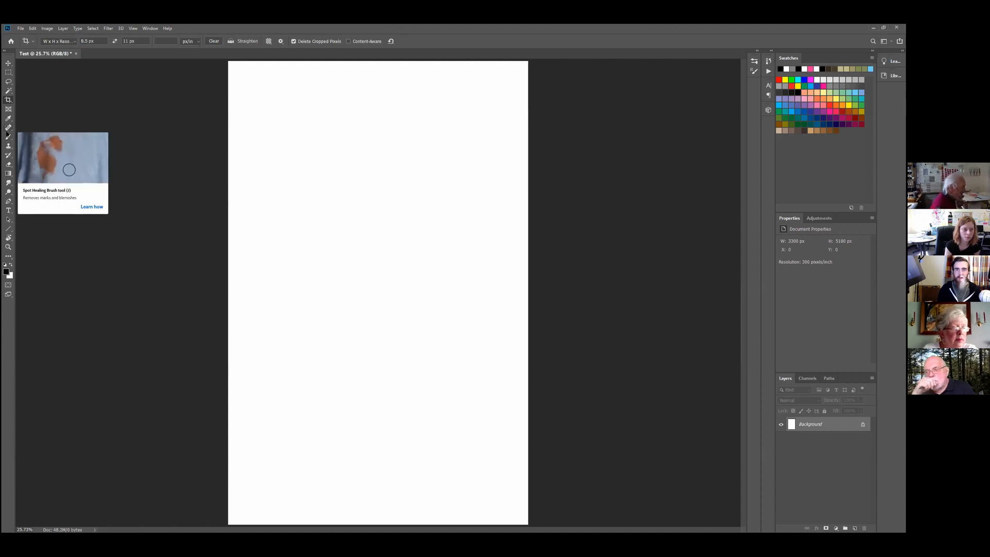
Try out looping freehand lines on the blank page with the Brush tool, undoing each stroke
click(8, 137)
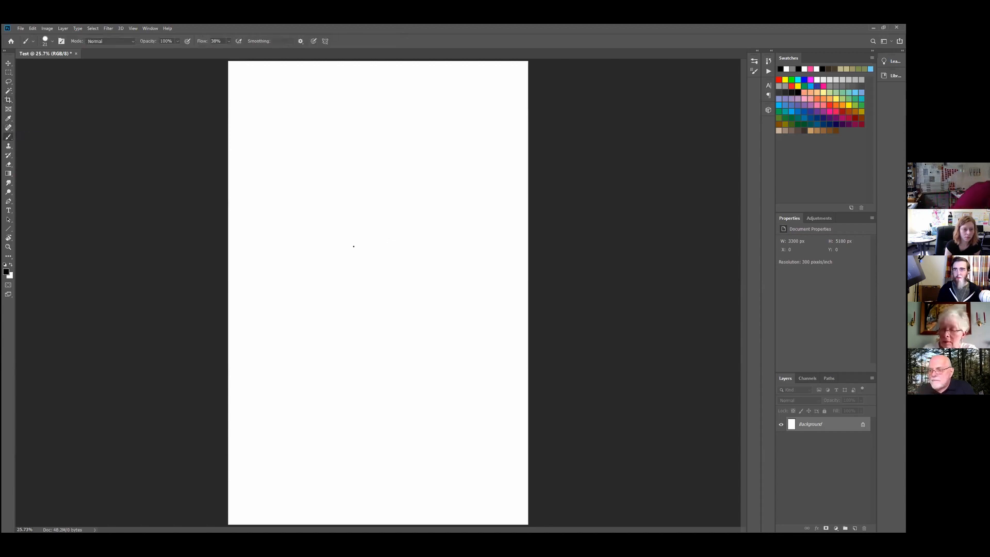
mouse_move(284, 274)
mouse_down()
mouse_move(371, 191)
mouse_move(410, 252)
mouse_move(330, 288)
mouse_move(311, 349)
mouse_move(397, 365)
mouse_move(405, 412)
mouse_up()
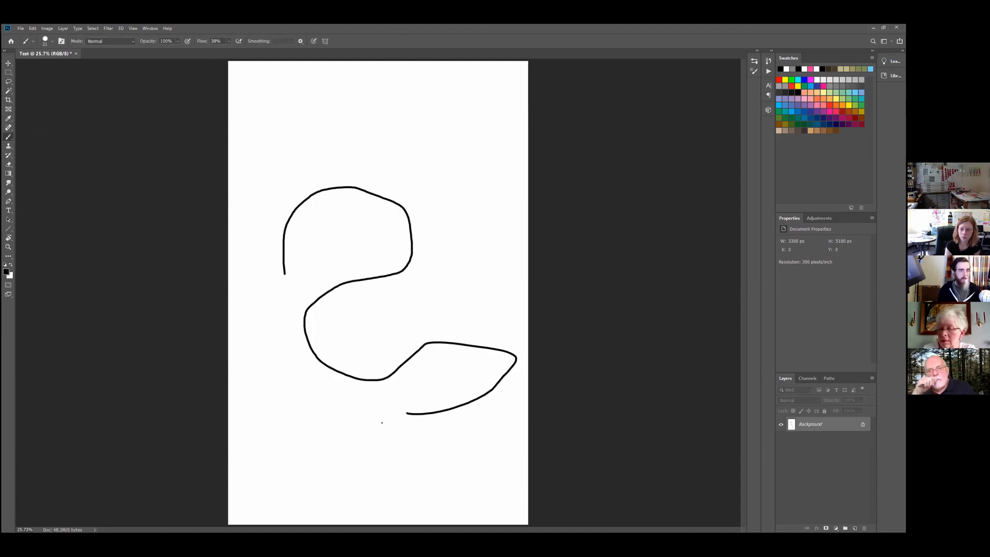
key(ctrl+z)
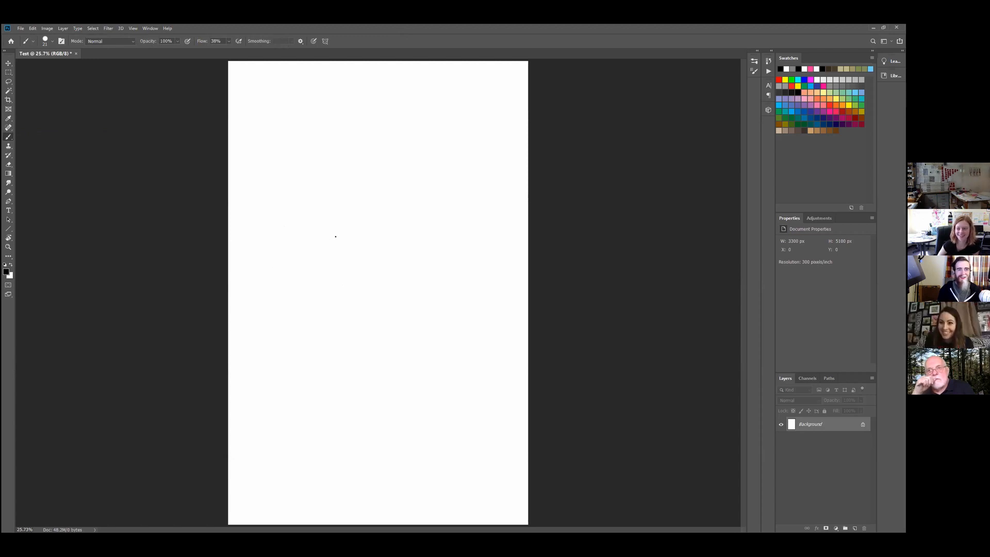
mouse_move(301, 283)
mouse_down()
mouse_move(297, 213)
mouse_move(410, 225)
mouse_move(412, 363)
mouse_move(388, 373)
mouse_up()
key(ctrl+z)
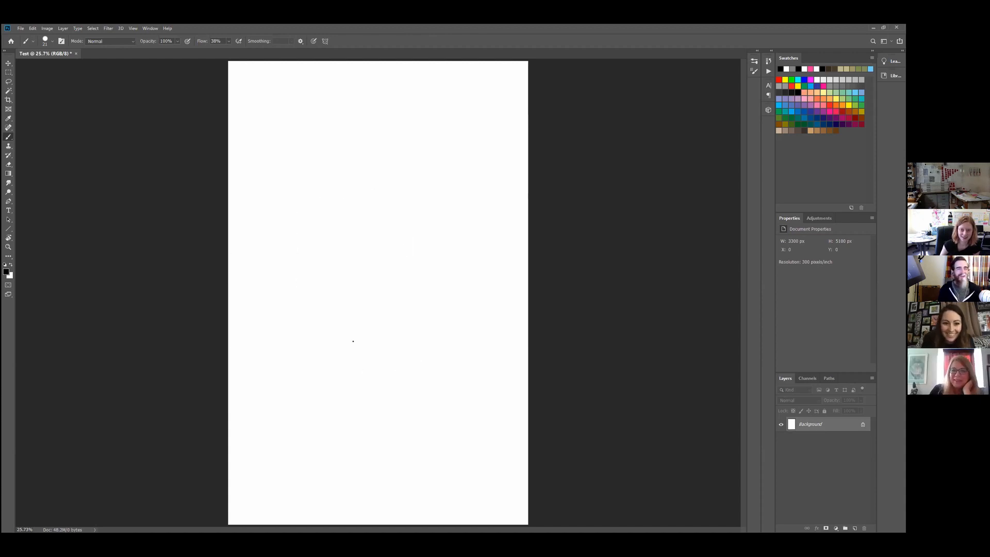
mouse_move(316, 306)
mouse_down()
mouse_move(267, 261)
mouse_move(364, 216)
mouse_move(469, 321)
mouse_move(355, 405)
mouse_move(288, 335)
mouse_move(250, 206)
mouse_move(471, 195)
mouse_move(446, 431)
mouse_move(256, 421)
mouse_up()
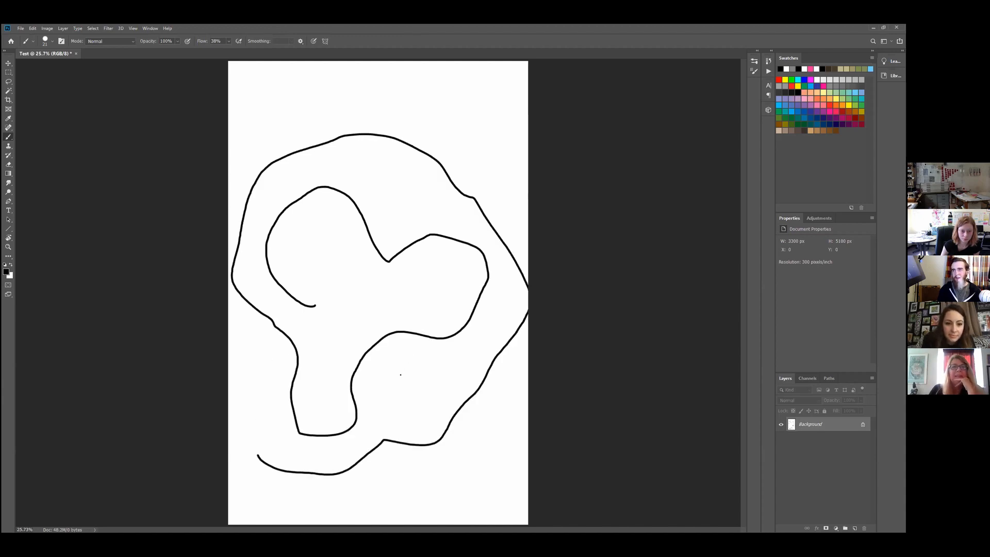
key(ctrl+z)
mouse_move(303, 321)
mouse_down()
mouse_move(374, 189)
mouse_move(486, 283)
mouse_up()
key(ctrl+z)
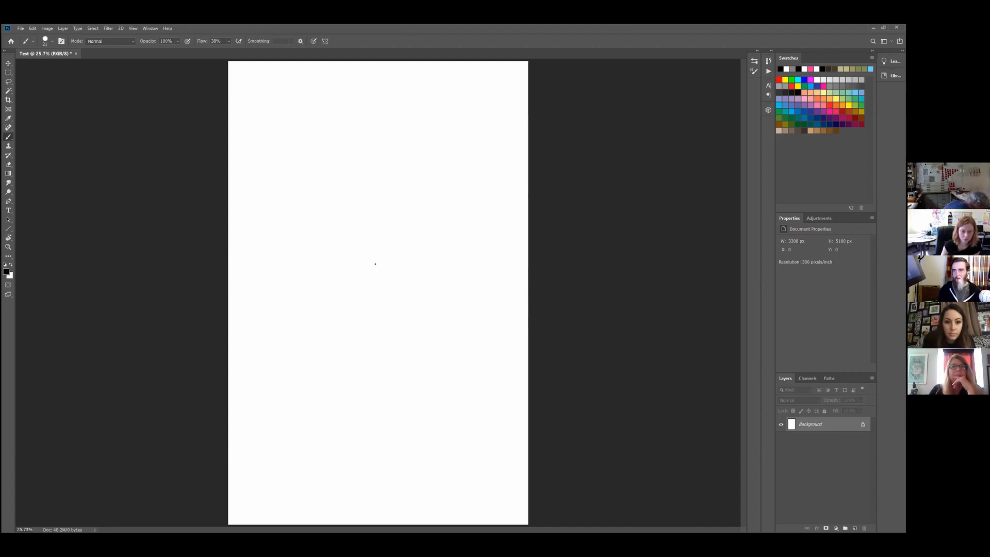
mouse_move(262, 179)
mouse_down()
mouse_move(338, 298)
mouse_move(403, 222)
mouse_move(481, 320)
mouse_move(463, 410)
mouse_move(339, 468)
mouse_move(290, 394)
mouse_move(265, 292)
mouse_move(253, 179)
mouse_move(319, 120)
mouse_move(441, 158)
mouse_up()
key(ctrl+z)
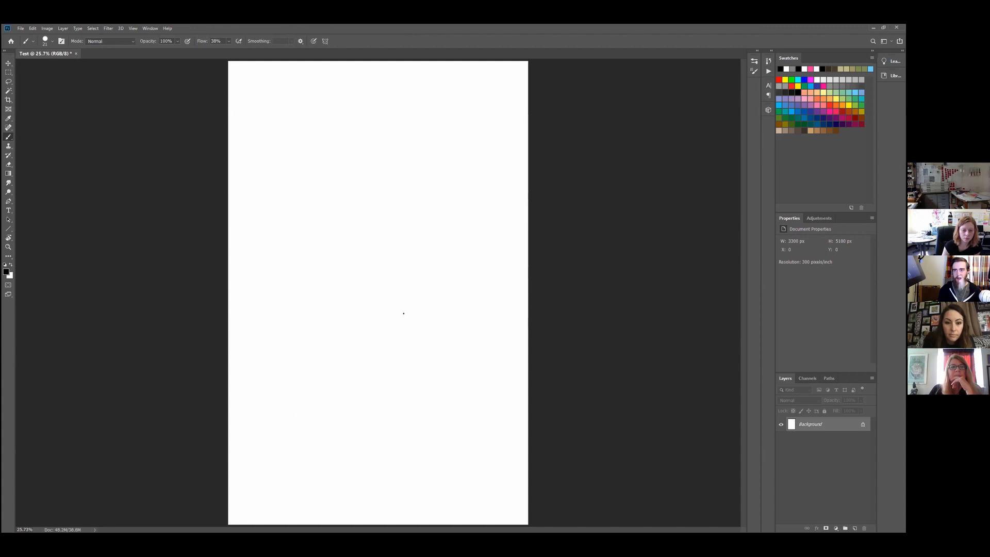
mouse_move(435, 432)
mouse_down()
mouse_move(320, 354)
mouse_move(350, 231)
mouse_move(428, 214)
mouse_move(491, 324)
mouse_up()
key(ctrl+z)
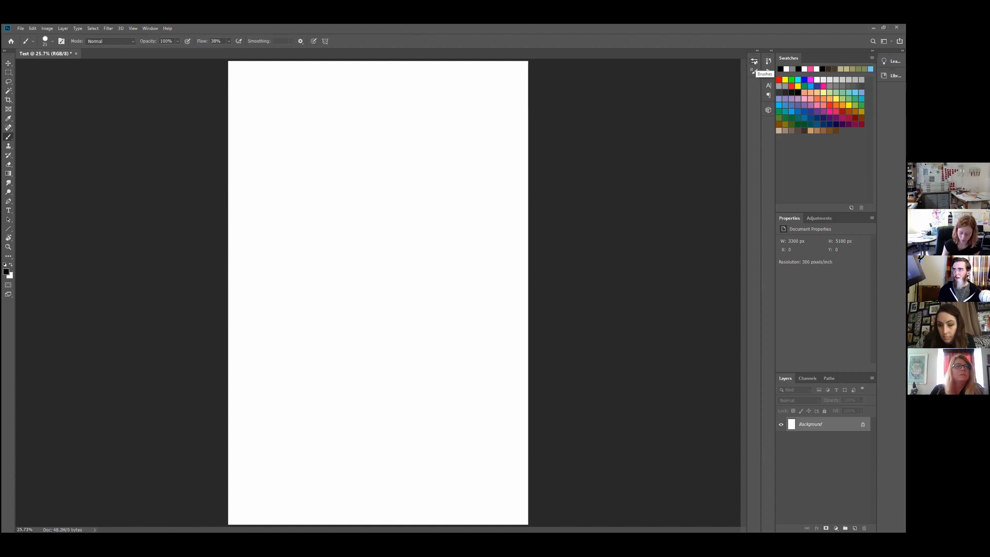
Choose the Soft Round brush from General Brushes, test it with one stroke on the canvas and undo the stroke
click(753, 72)
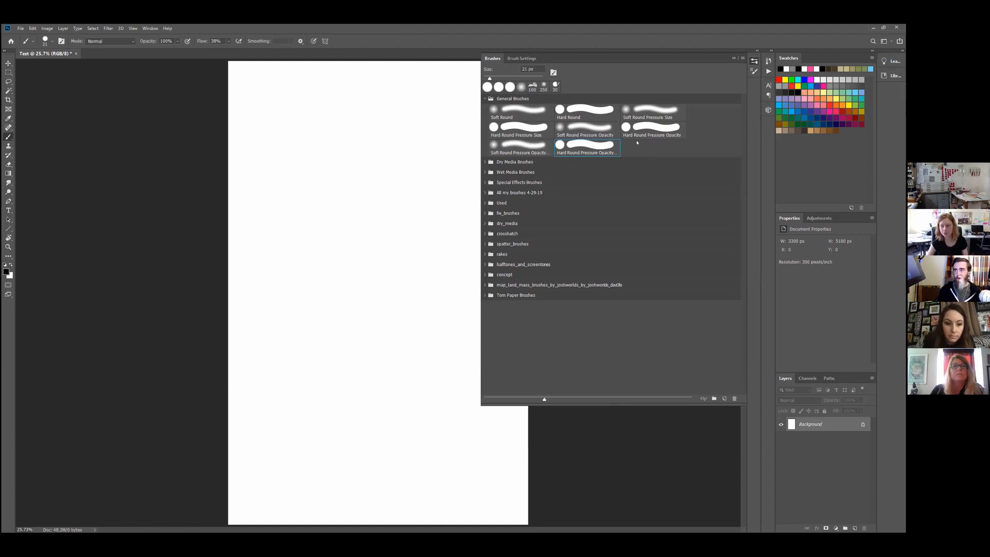
click(521, 109)
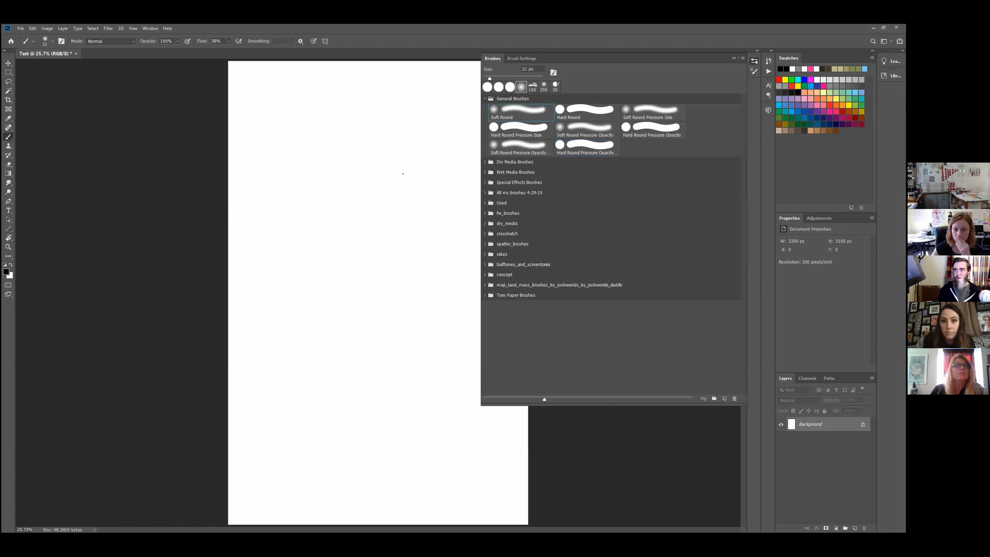
mouse_move(420, 182)
mouse_down()
mouse_move(319, 169)
mouse_move(383, 275)
mouse_move(367, 229)
mouse_move(370, 388)
mouse_move(343, 367)
mouse_move(417, 407)
mouse_up()
key(ctrl+z)
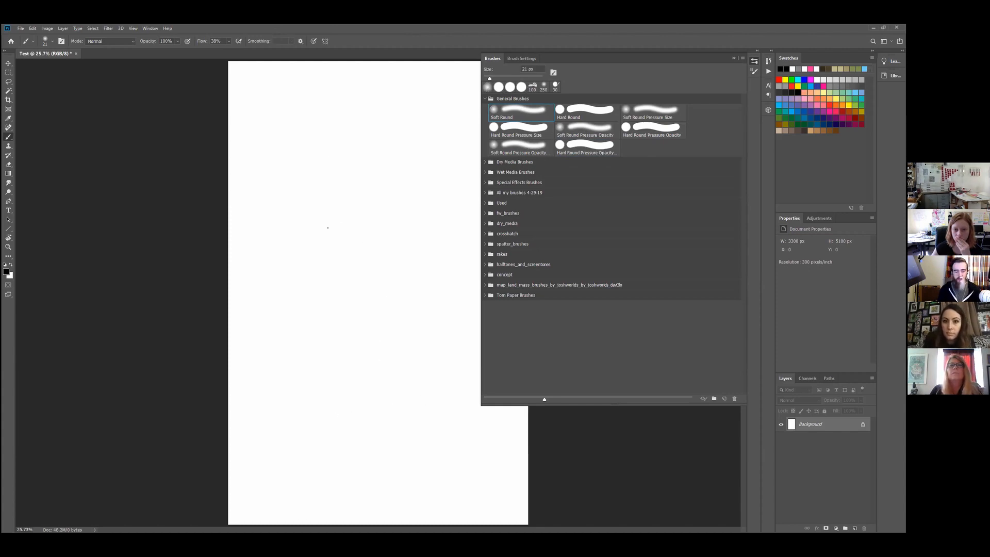
Set the Soft Round brush size to 98 px, test and undo a stroke, and paint a looping freehand line down the page
click(50, 40)
click(50, 41)
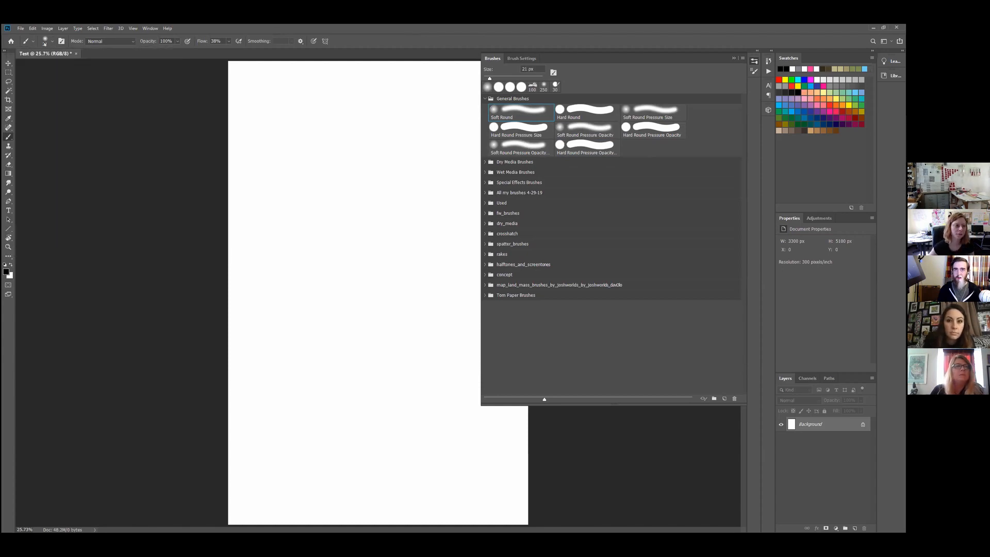
click(52, 41)
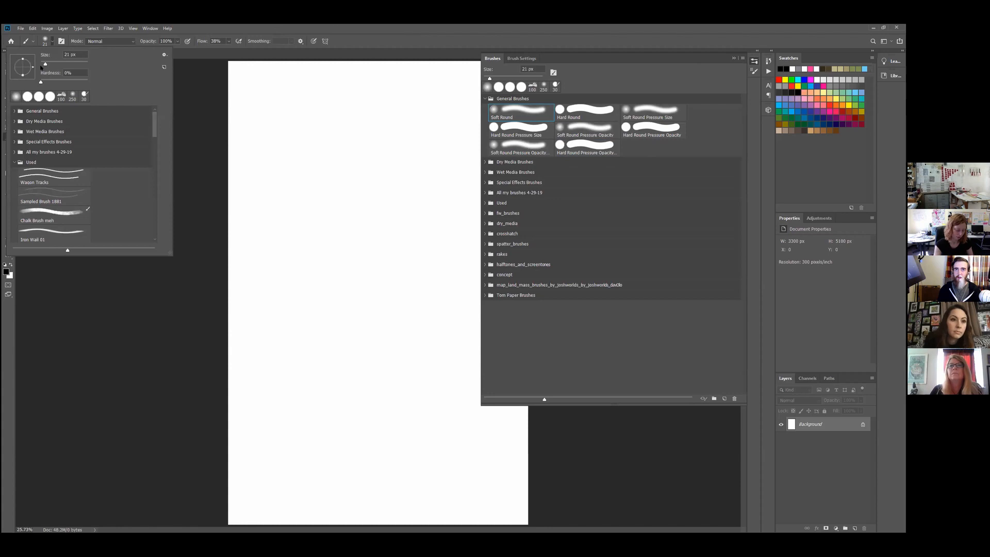
drag(45, 64, 60, 63)
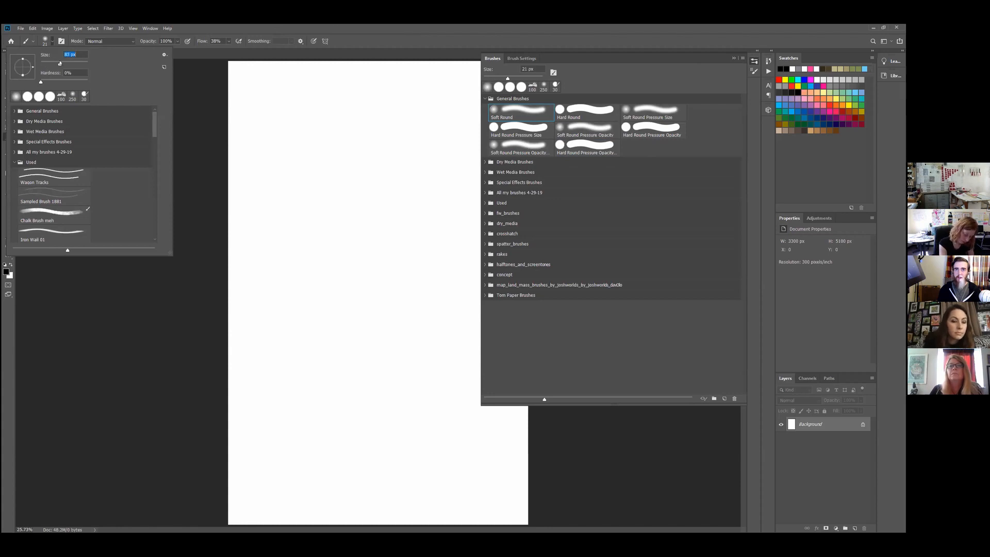
click(365, 161)
mouse_move(370, 166)
mouse_down()
mouse_move(337, 196)
mouse_move(402, 277)
mouse_move(294, 299)
mouse_move(361, 243)
mouse_move(318, 300)
mouse_move(411, 407)
mouse_move(431, 414)
mouse_up()
key(ctrl+z)
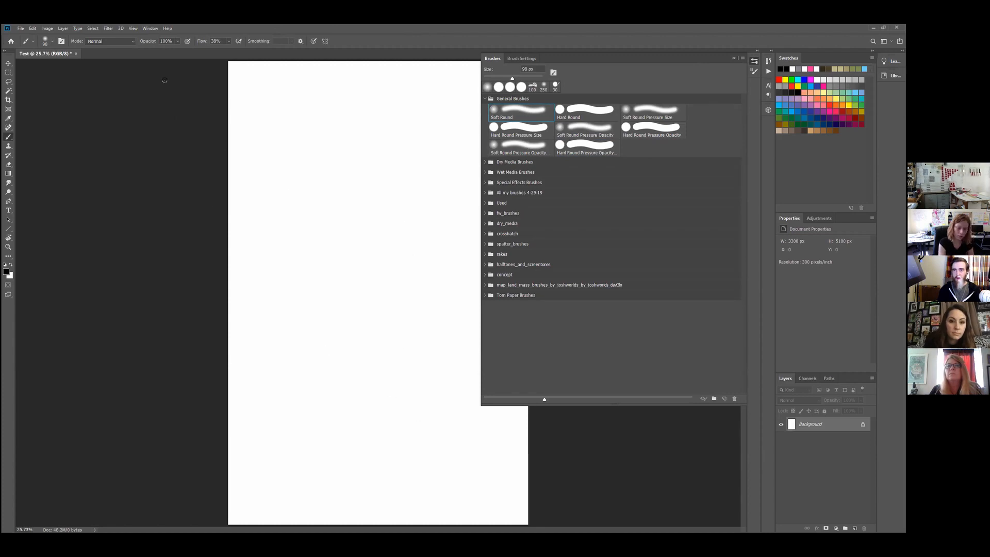
mouse_move(301, 301)
mouse_down()
mouse_move(384, 306)
mouse_move(329, 418)
mouse_move(323, 192)
mouse_move(277, 118)
mouse_up()
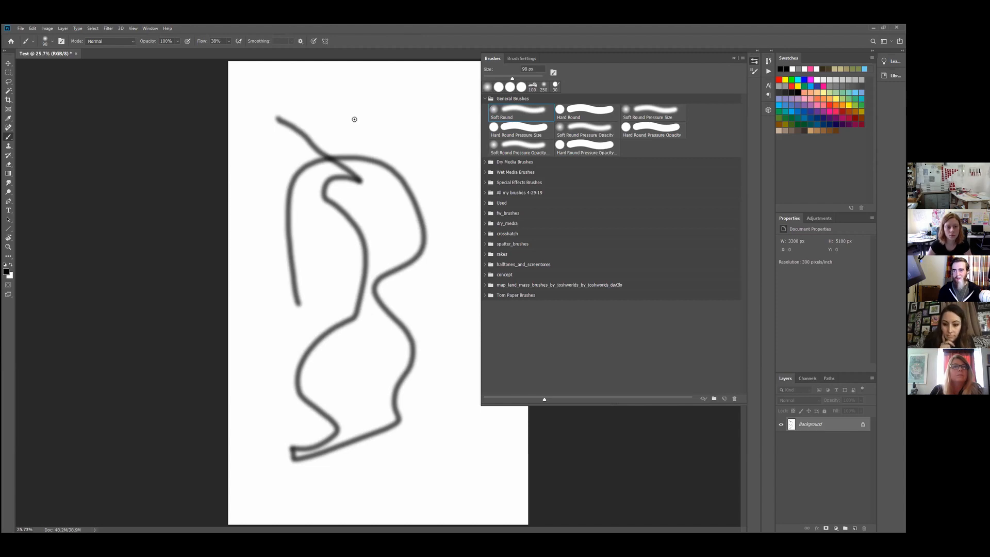
Paint an opening square bracket near the page's upper edge, enlarge the brush to 175 px and paint a closing bracket beside it
mouse_move(392, 77)
mouse_down()
mouse_move(381, 92)
mouse_move(389, 124)
mouse_move(399, 122)
mouse_up()
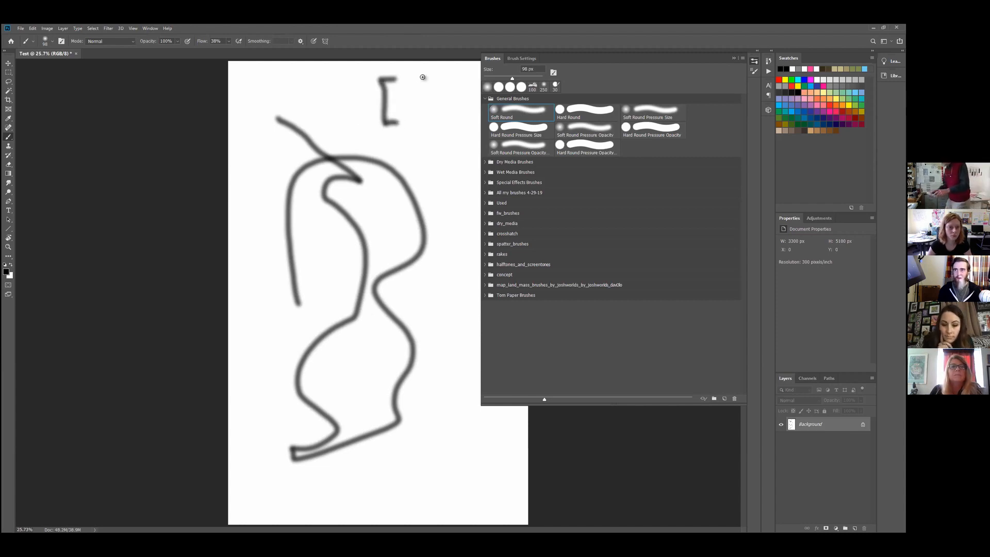
key(bracketright)
key(bracketright)
key(bracketright)
key(bracketright)
mouse_move(421, 77)
mouse_down()
mouse_move(436, 77)
mouse_move(436, 122)
mouse_move(417, 127)
mouse_up()
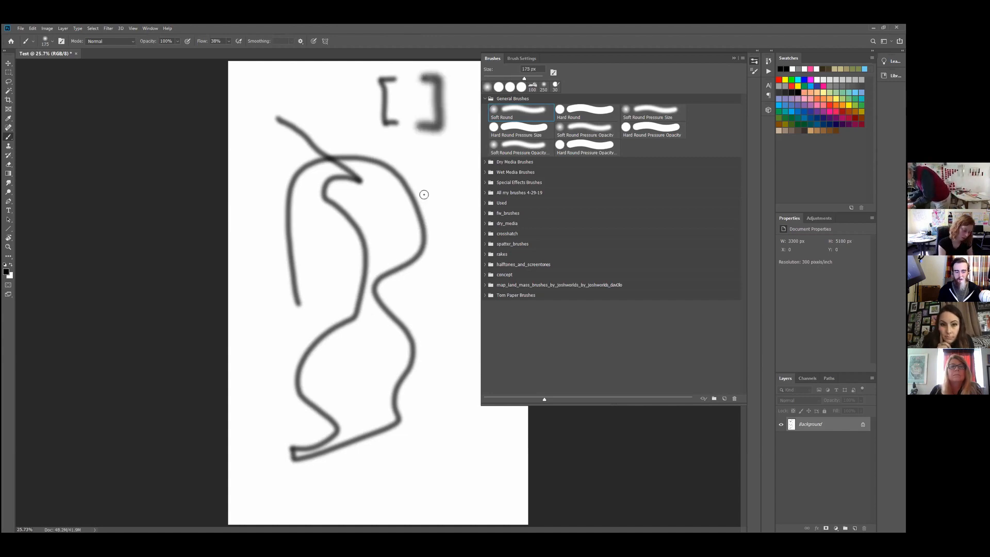
Reduce the brush size to 70 px, test it with a stroke on the page's lower part and undo the stroke
key(bracketleft)
key(bracketleft)
key(bracketleft)
key(bracketleft)
key(bracketleft)
key(bracketleft)
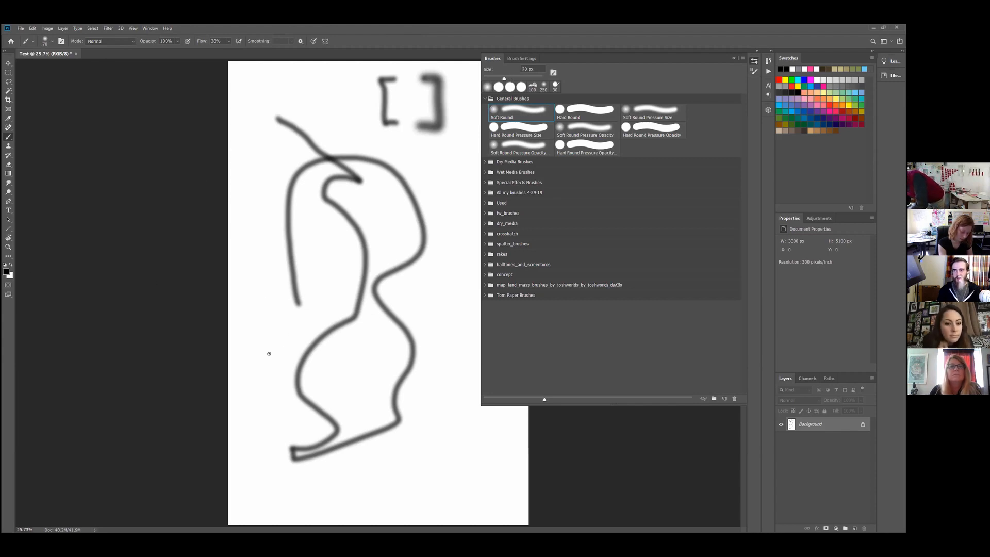
mouse_move(264, 357)
mouse_down()
mouse_move(309, 406)
mouse_move(283, 412)
mouse_up()
key(ctrl+z)
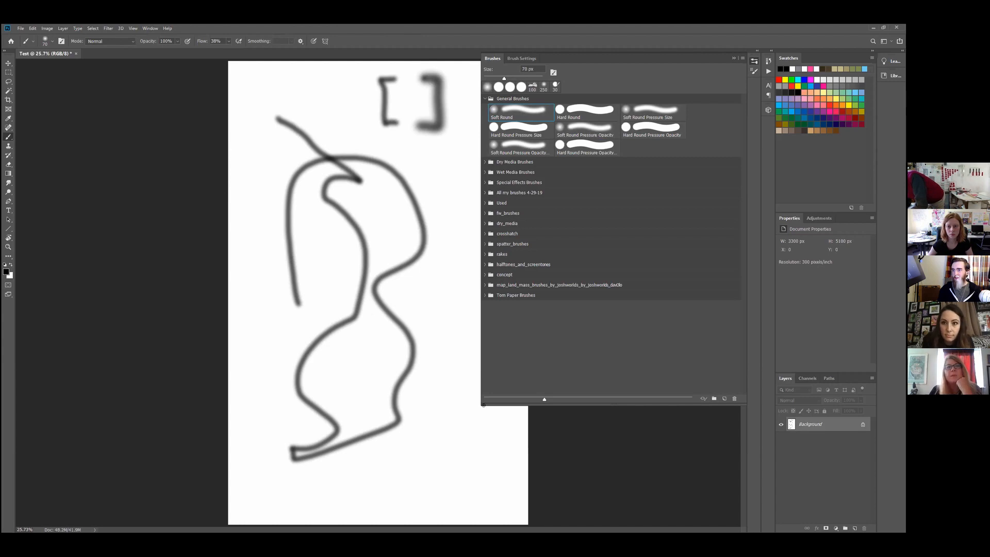
Shrink the Brushes panel to uncover the canvas, test a stroke beside the looping line and undo it
mouse_move(479, 404)
mouse_down()
mouse_move(608, 339)
mouse_move(592, 319)
mouse_up()
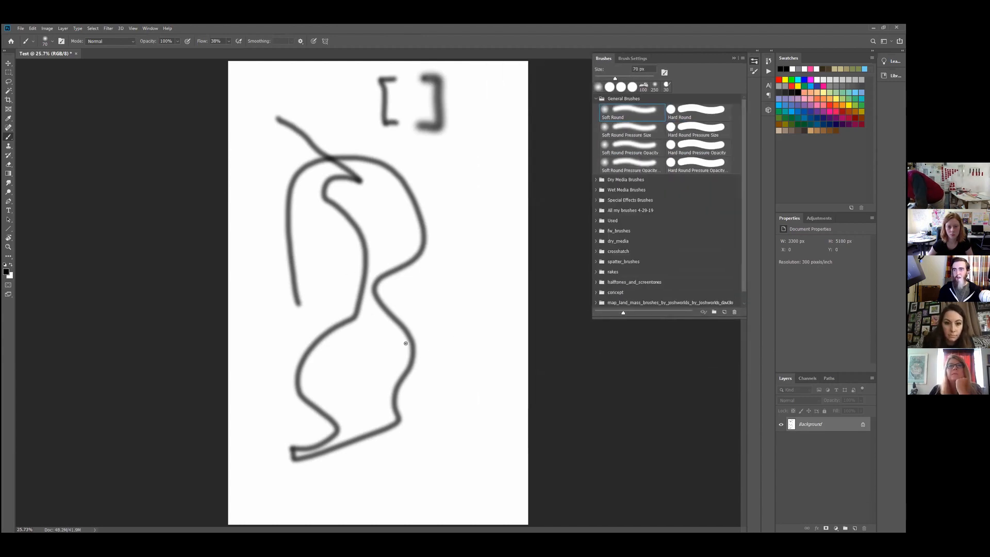
mouse_move(443, 288)
mouse_down()
mouse_move(344, 258)
mouse_move(453, 353)
mouse_up()
key(ctrl+z)
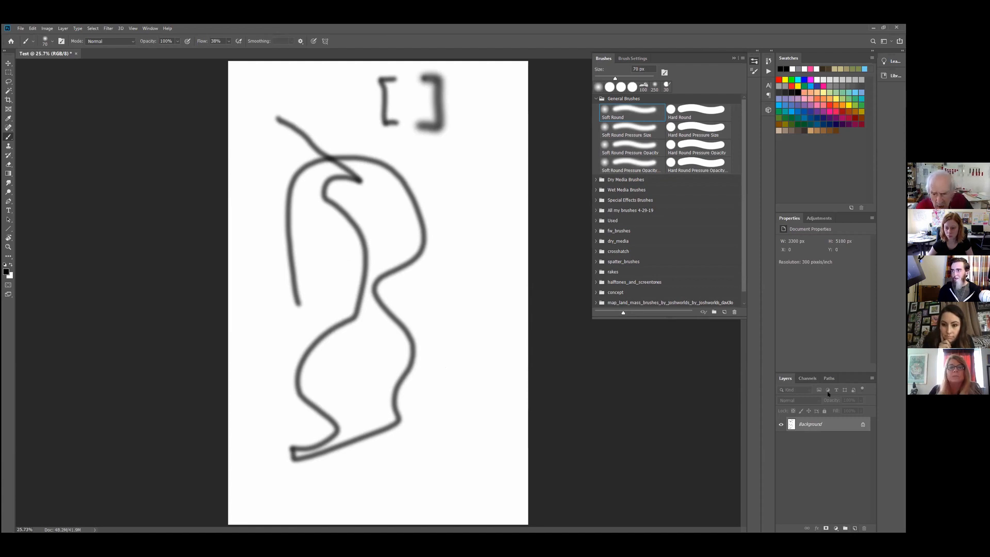
Add a new layer above the Background, scribble across the drawing on it, and hide and show the layer
click(853, 528)
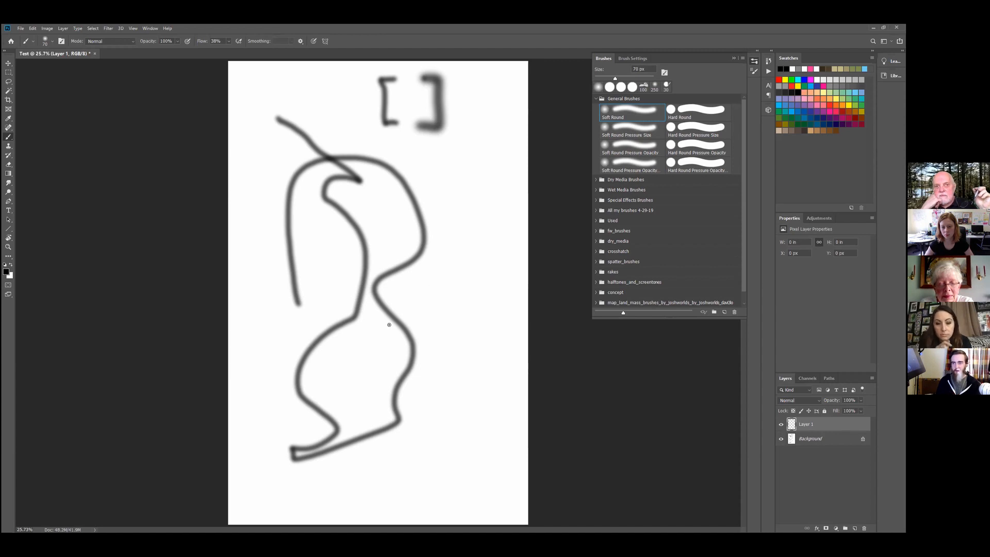
mouse_move(465, 330)
mouse_down()
mouse_move(312, 238)
mouse_move(345, 376)
mouse_move(427, 311)
mouse_move(376, 289)
mouse_move(264, 287)
mouse_move(402, 263)
mouse_move(170, 168)
mouse_move(486, 181)
mouse_move(526, 257)
mouse_move(511, 300)
mouse_up()
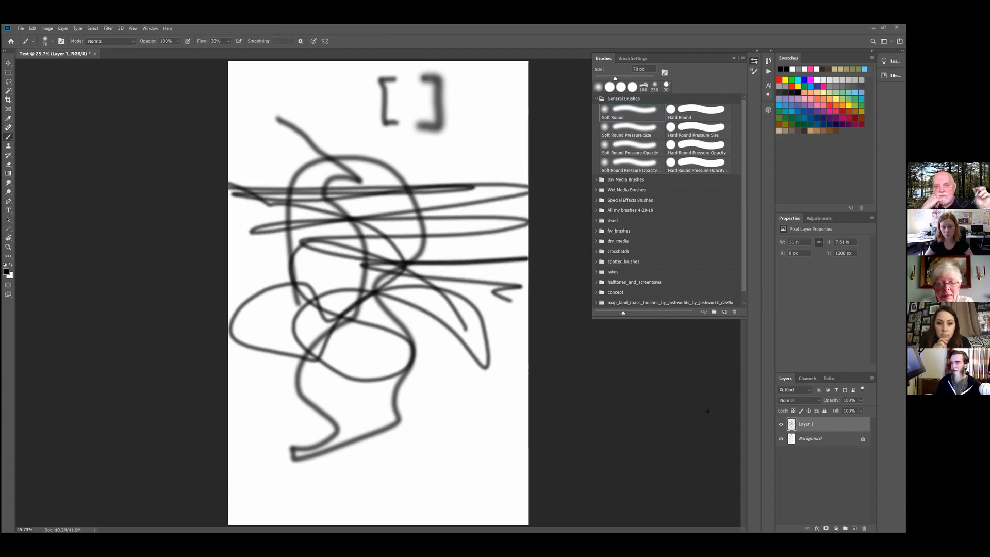
click(780, 424)
click(780, 424)
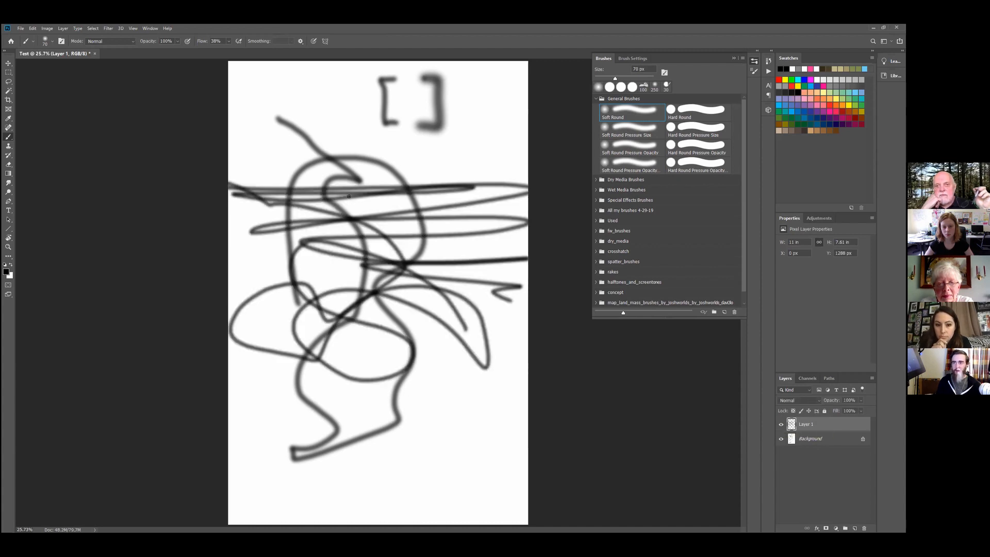
Erase diagonal streaks through the scribble on Layer 1 with the 100 px Hard Round Pressure Size eraser
click(8, 165)
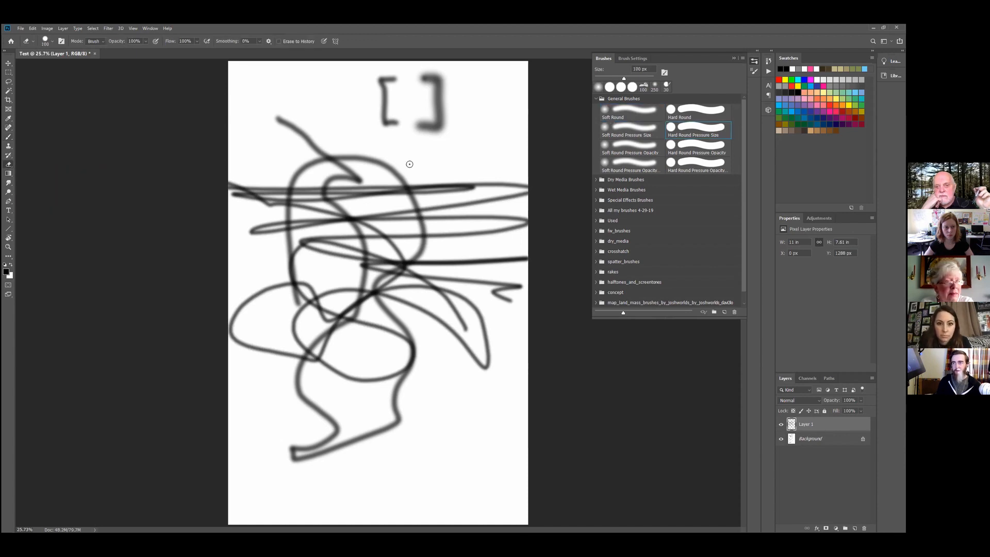
drag(411, 186, 388, 197)
mouse_move(342, 233)
mouse_down()
mouse_move(444, 188)
mouse_move(438, 235)
mouse_move(487, 200)
mouse_move(351, 359)
mouse_move(375, 379)
mouse_move(317, 353)
mouse_move(296, 227)
mouse_move(370, 226)
mouse_up()
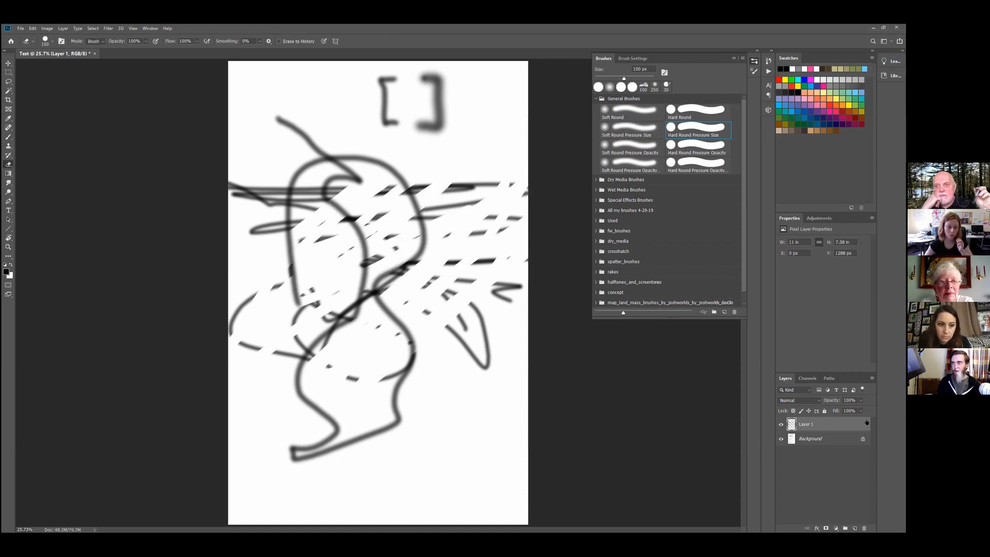
Try erasing the looping line on the Background layer, and undo the erasing on both layers
click(819, 439)
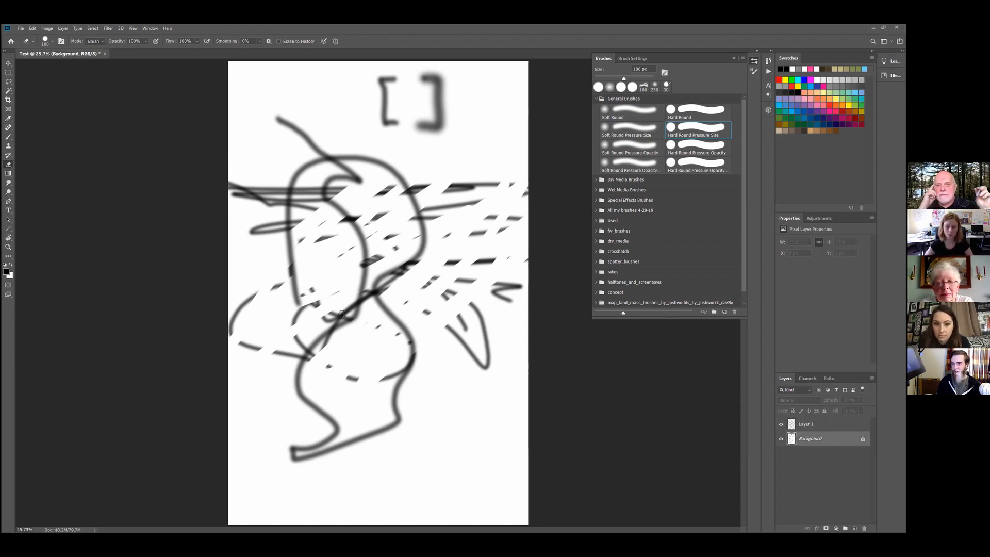
mouse_move(394, 319)
mouse_down()
mouse_move(344, 328)
mouse_move(325, 361)
mouse_move(369, 448)
mouse_move(397, 420)
mouse_move(231, 369)
mouse_move(384, 314)
mouse_move(393, 251)
mouse_up()
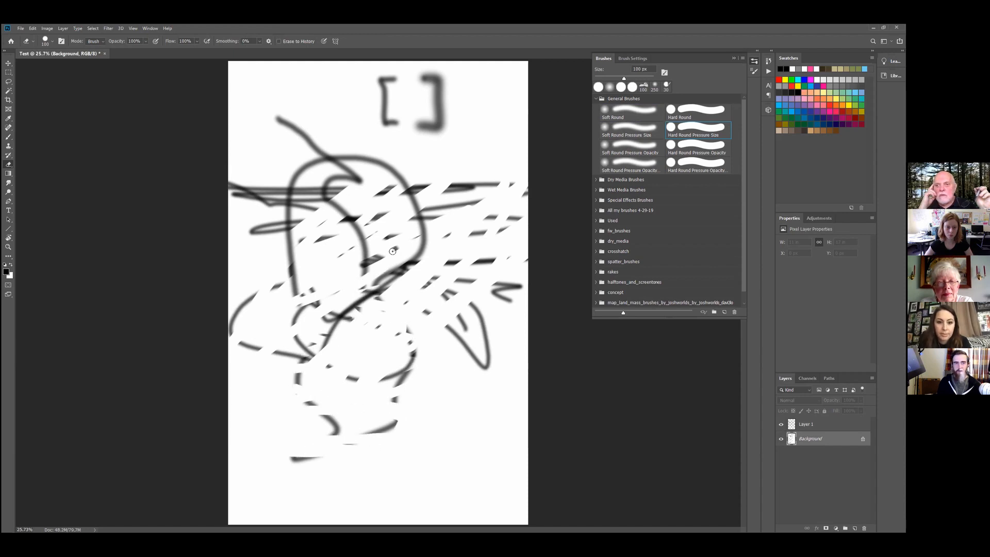
key(ctrl+z)
key(ctrl+z)
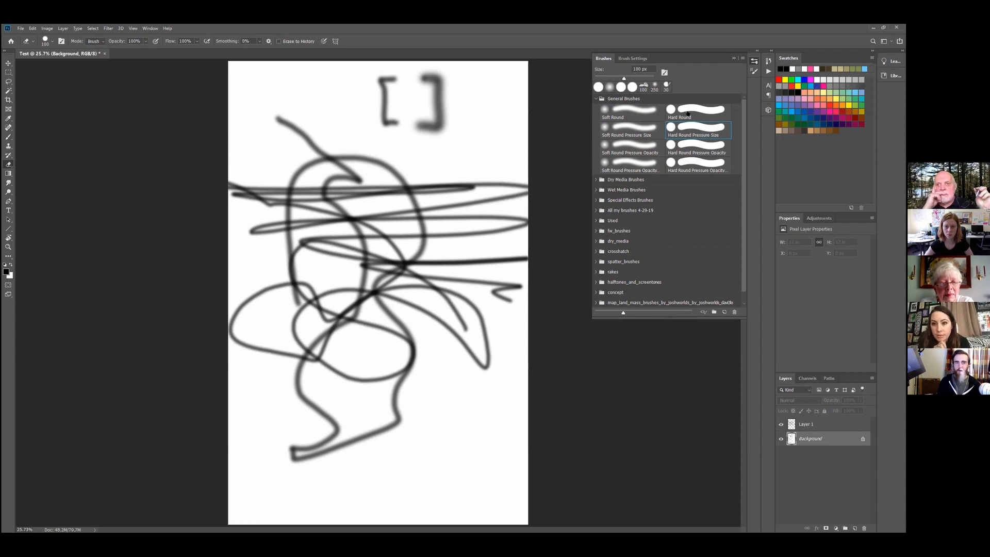
Choose the Hard Round brush, test it on the Background with an eraser stroke and a 70 px black line, and undo the strokes
click(688, 113)
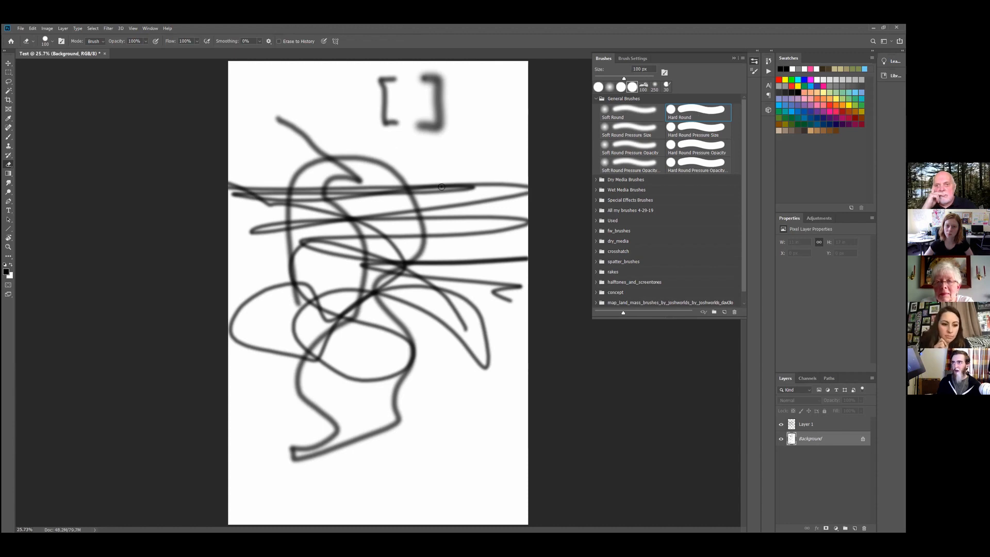
drag(400, 183, 367, 191)
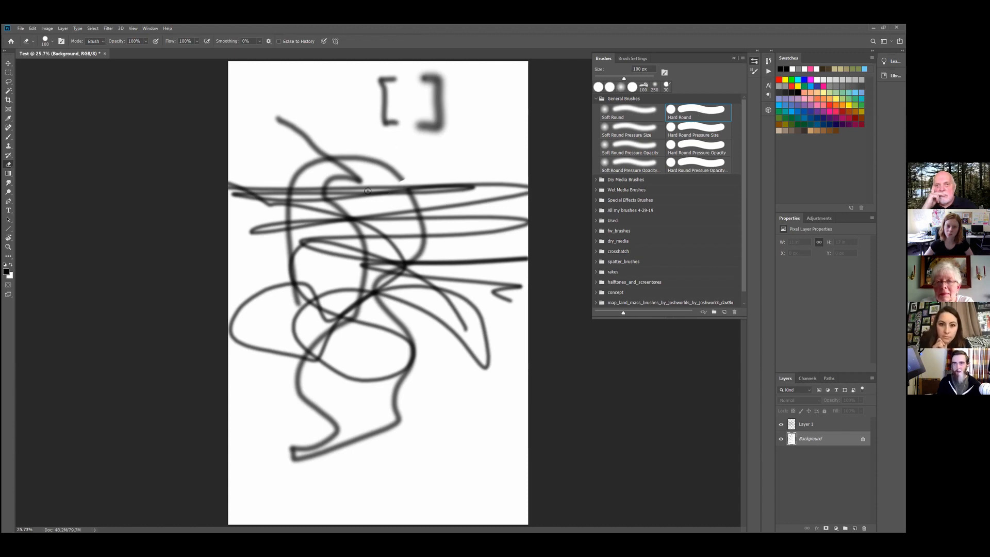
key(b)
mouse_move(447, 175)
mouse_down()
mouse_move(358, 164)
mouse_move(350, 213)
mouse_move(476, 269)
mouse_move(409, 317)
mouse_move(316, 270)
mouse_move(345, 338)
mouse_move(442, 410)
mouse_move(384, 442)
mouse_move(380, 380)
mouse_move(468, 433)
mouse_move(446, 465)
mouse_move(470, 485)
mouse_up()
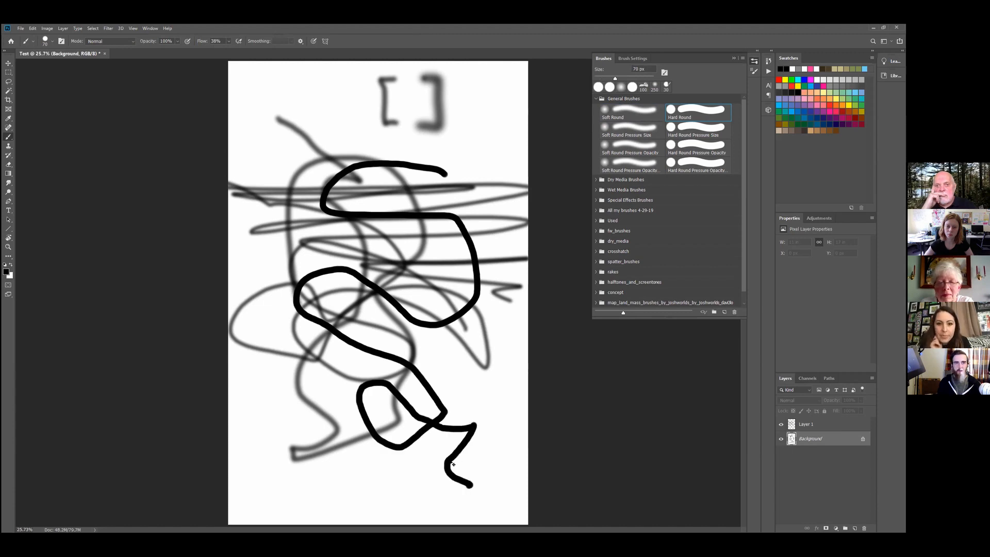
key(ctrl+z)
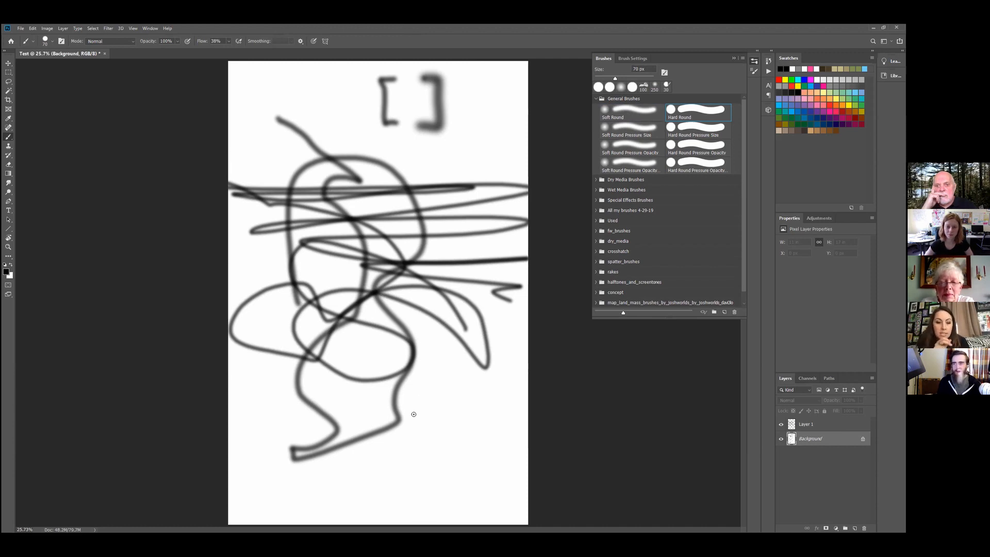
Select Layer 1, try several red shades in the foreground Color Picker, and set the foreground color to violet 5728c3
click(800, 424)
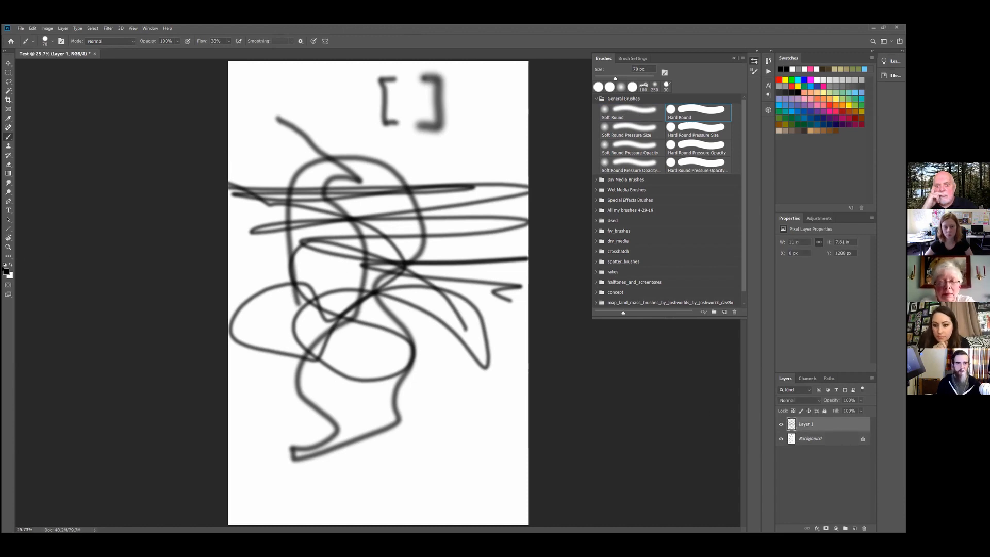
key(i)
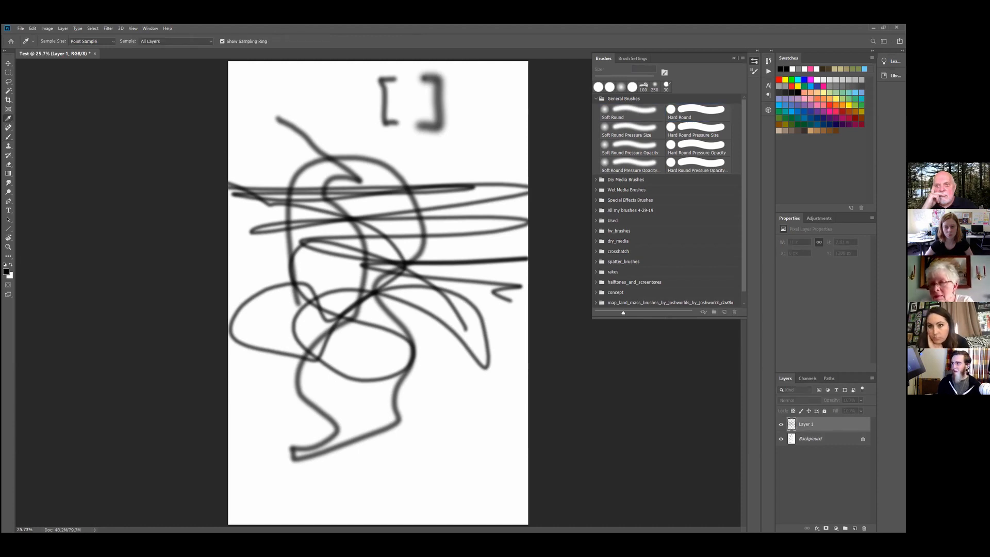
click(6, 271)
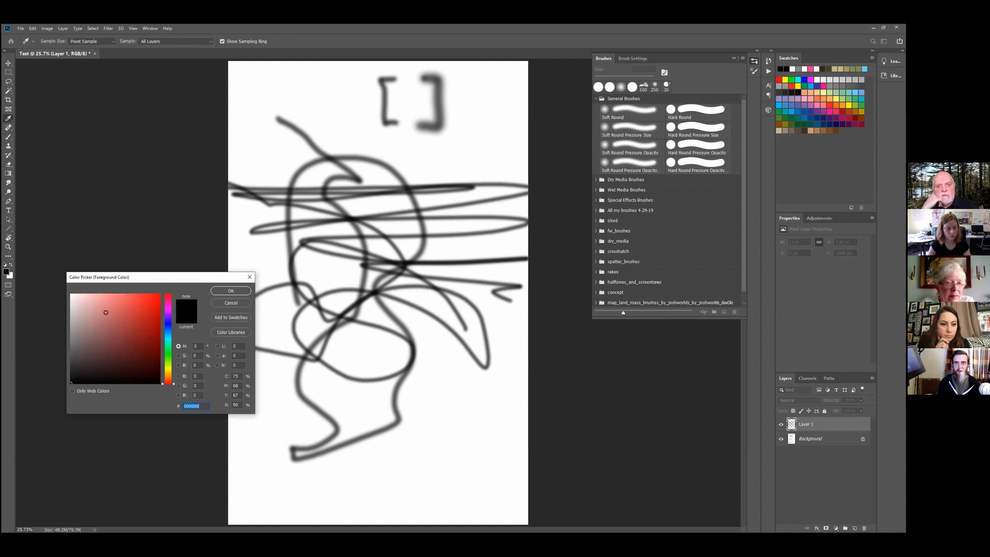
drag(94, 346, 90, 322)
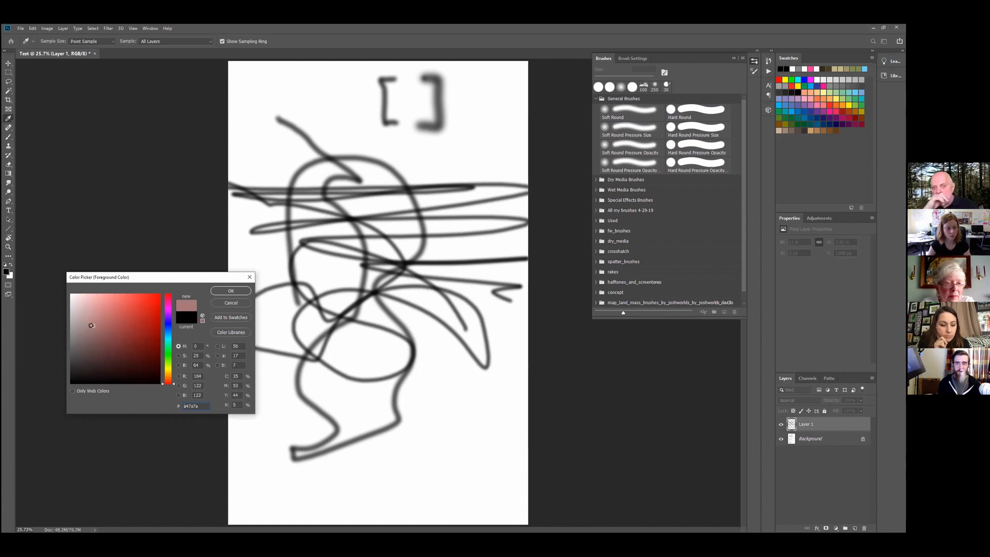
drag(91, 326, 125, 331)
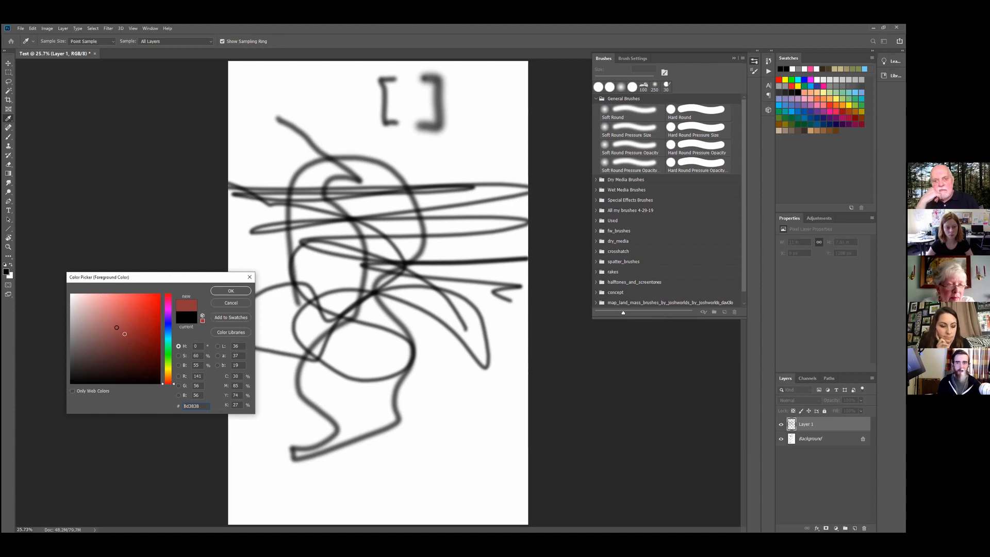
click(100, 333)
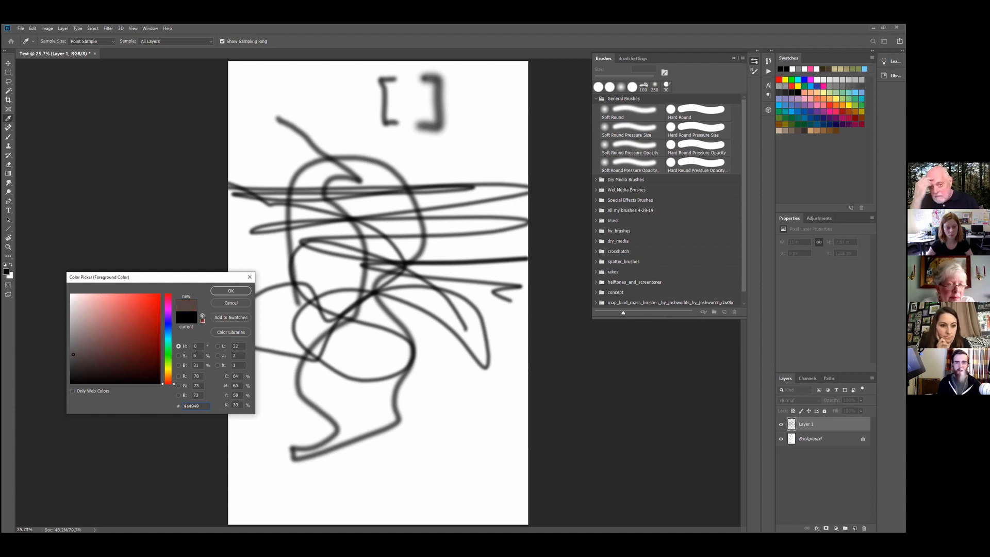
mouse_move(100, 333)
mouse_down()
mouse_move(117, 301)
mouse_move(97, 334)
mouse_move(122, 320)
mouse_up()
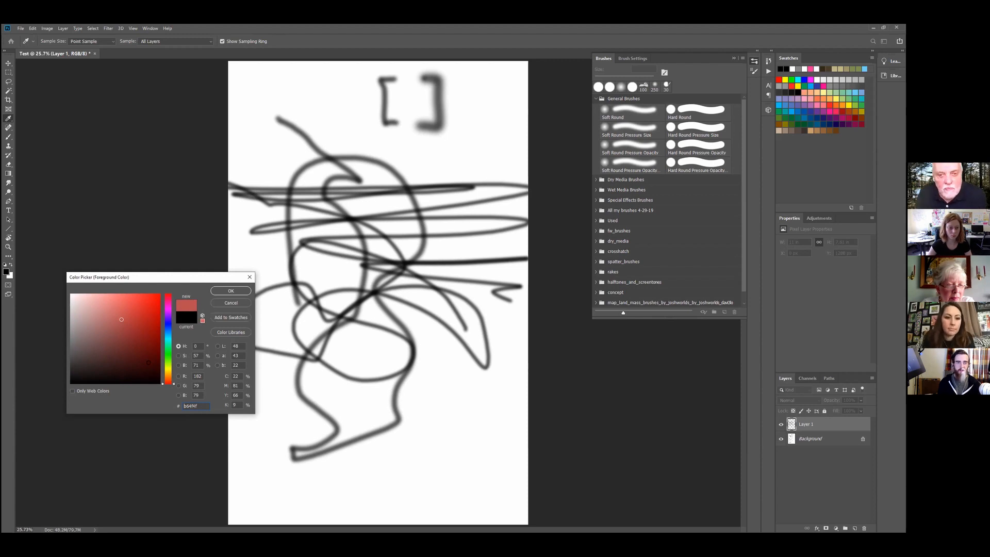
click(173, 384)
drag(173, 384, 161, 318)
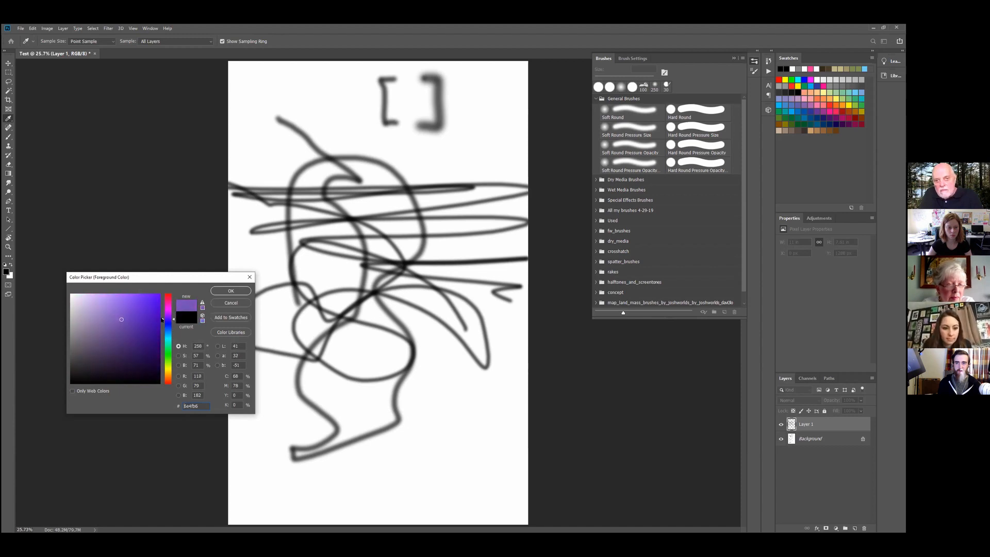
click(140, 313)
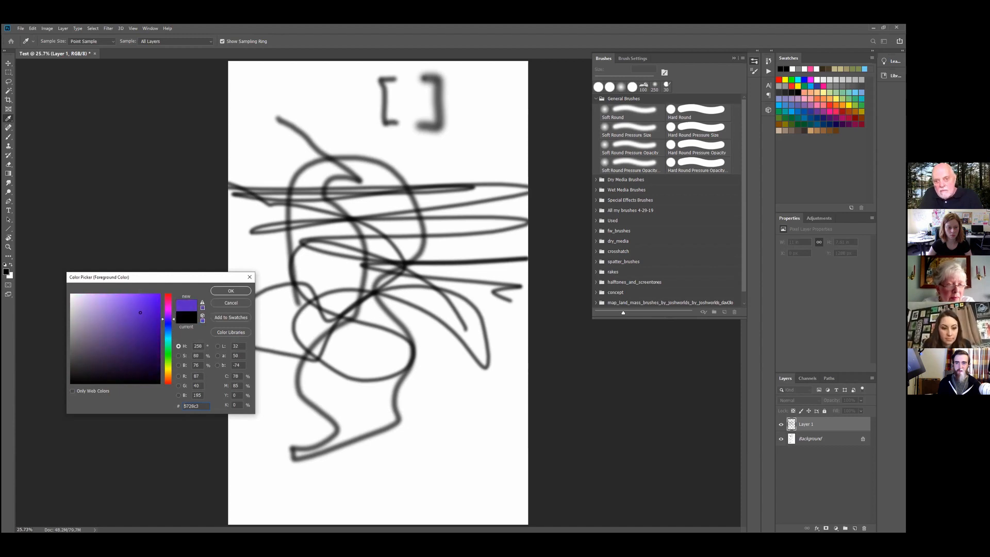
click(231, 290)
Paint a winding violet line over the drawing on Layer 1 with the 70 px Hard Round brush, and swap the foreground and background colors
key(b)
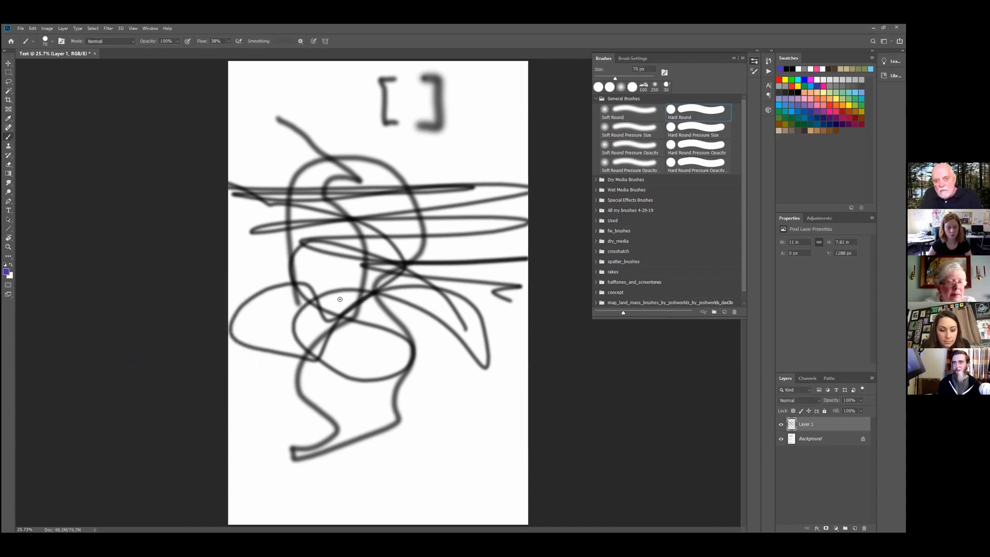
mouse_move(278, 312)
mouse_down()
mouse_move(346, 209)
mouse_move(401, 334)
mouse_move(295, 295)
mouse_move(299, 380)
mouse_move(382, 432)
mouse_move(386, 399)
mouse_move(265, 372)
mouse_move(237, 351)
mouse_move(289, 164)
mouse_move(418, 191)
mouse_move(438, 259)
mouse_up()
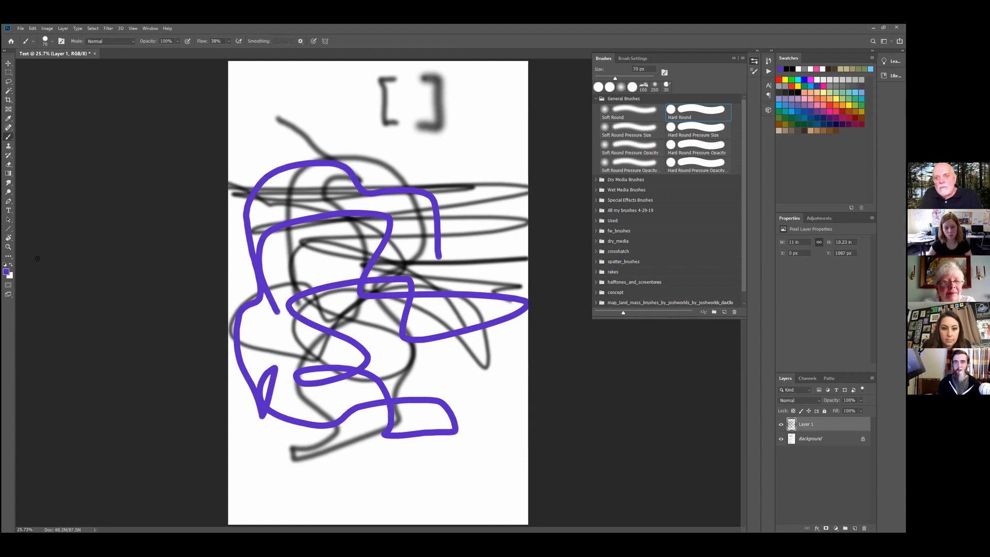
click(10, 264)
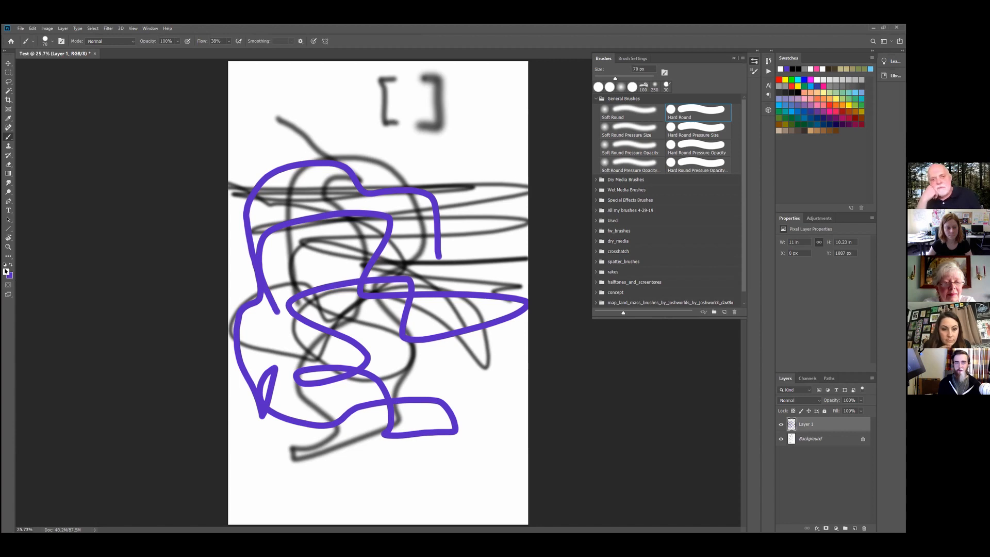
Paint several white strokes across the violet and black lines on Layer 1 with the 70 px Hard Round brush
mouse_move(317, 296)
mouse_down()
mouse_move(362, 180)
mouse_move(398, 165)
mouse_up()
mouse_move(485, 182)
mouse_down()
mouse_move(377, 273)
mouse_move(298, 397)
mouse_move(289, 191)
mouse_move(294, 212)
mouse_move(468, 346)
mouse_up()
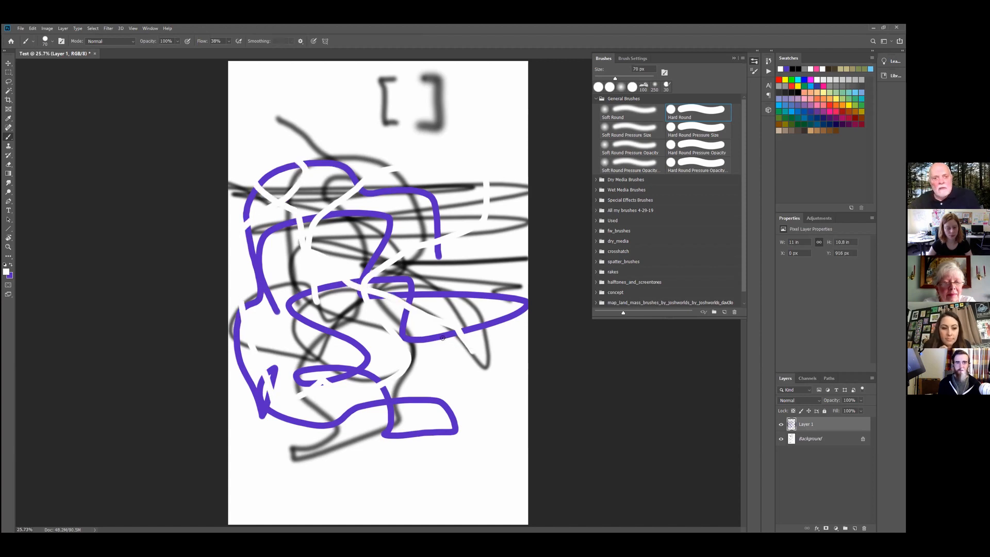
mouse_move(384, 351)
mouse_down()
mouse_move(333, 332)
mouse_move(287, 334)
mouse_up()
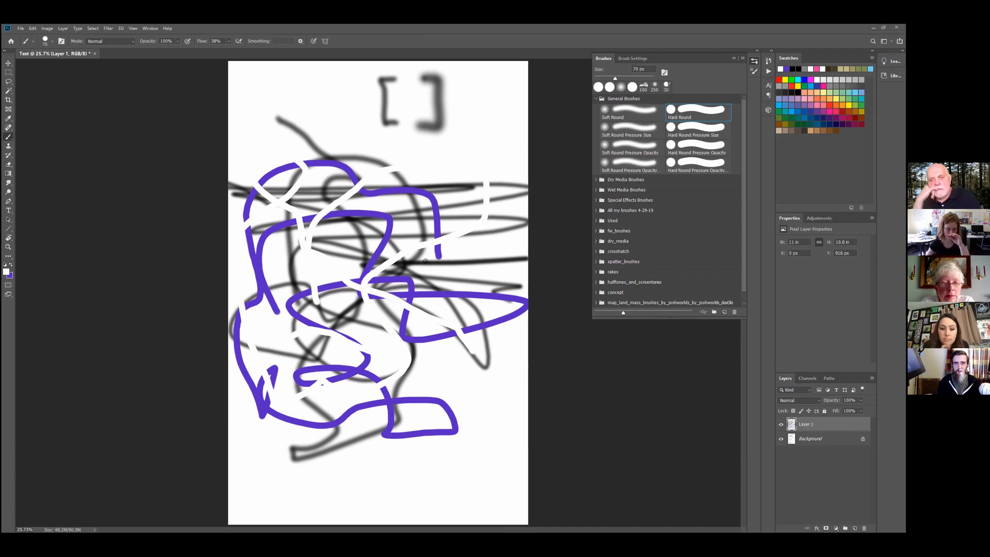
mouse_move(397, 275)
mouse_down()
mouse_move(352, 304)
mouse_move(374, 277)
mouse_move(390, 287)
mouse_move(395, 260)
mouse_move(411, 322)
mouse_move(447, 314)
mouse_up()
Swap to the violet foreground color, paint curving strokes over the white ones on Layer 1, and swap back to white
key(x)
mouse_move(447, 262)
mouse_down()
mouse_move(373, 304)
mouse_move(455, 305)
mouse_move(422, 364)
mouse_up()
mouse_move(350, 307)
mouse_down()
mouse_move(418, 253)
mouse_move(358, 215)
mouse_move(290, 266)
mouse_up()
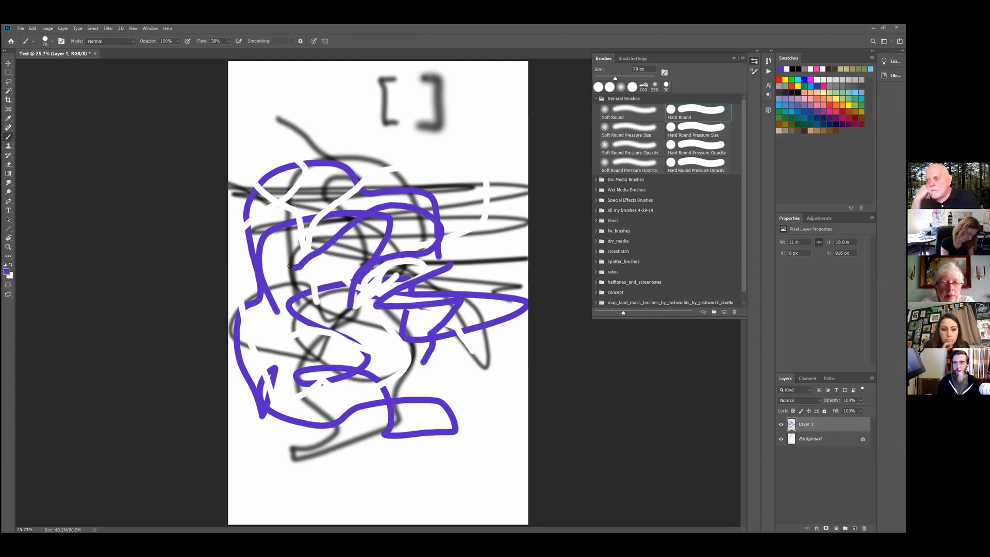
key(x)
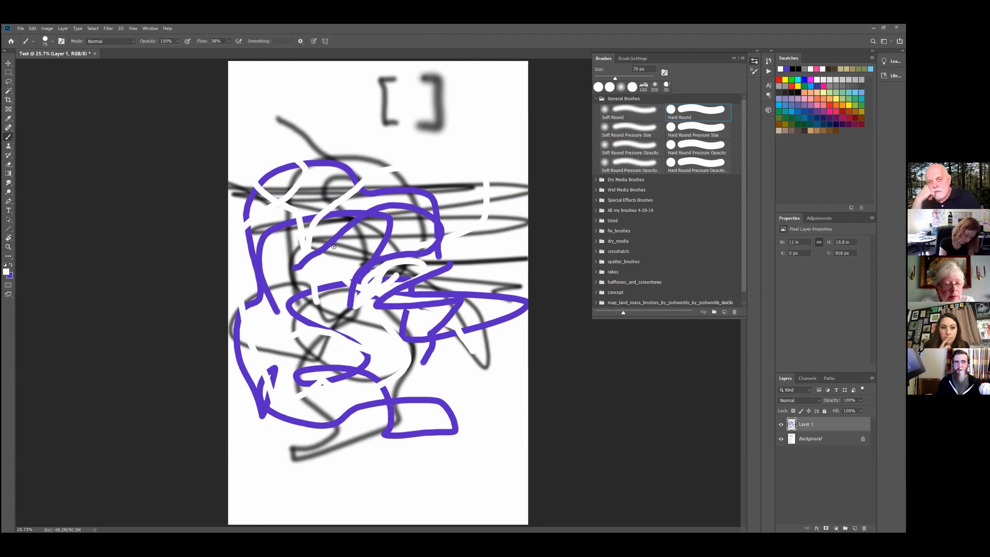
Replace the white foreground color with a red shade, and swap it with the violet background color
click(5, 273)
click(128, 312)
click(220, 291)
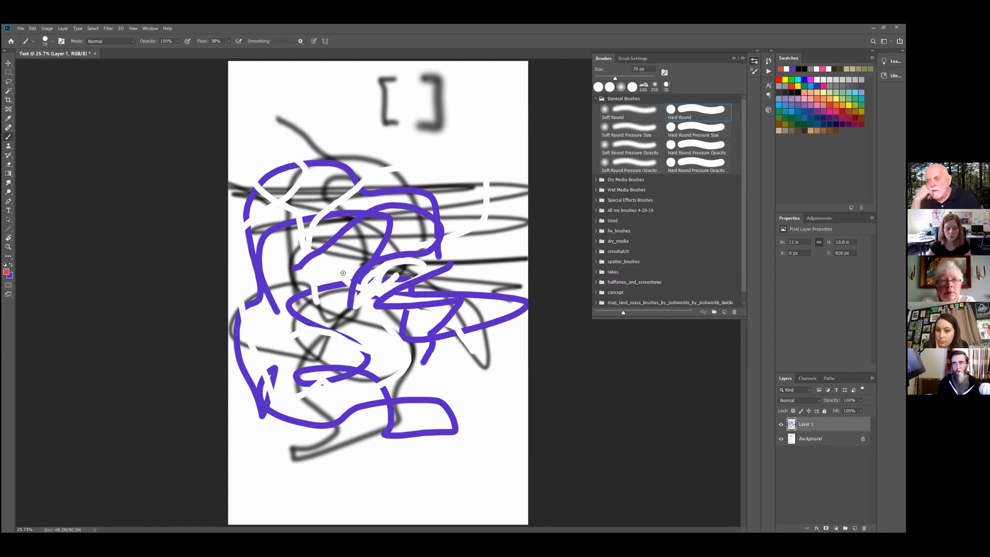
key(x)
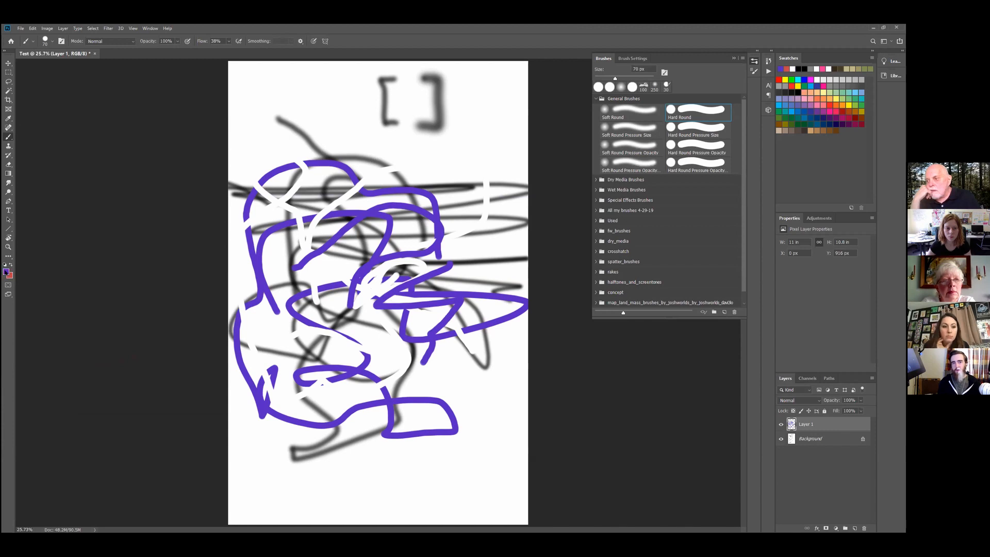
Set the foreground color to green 235f2b and paint a winding line down the drawing on Layer 1 with the Brush tool
click(6, 272)
text(235f2b)
click(231, 291)
key(b)
mouse_move(416, 207)
mouse_down()
mouse_move(453, 330)
mouse_move(275, 367)
mouse_move(296, 364)
mouse_up()
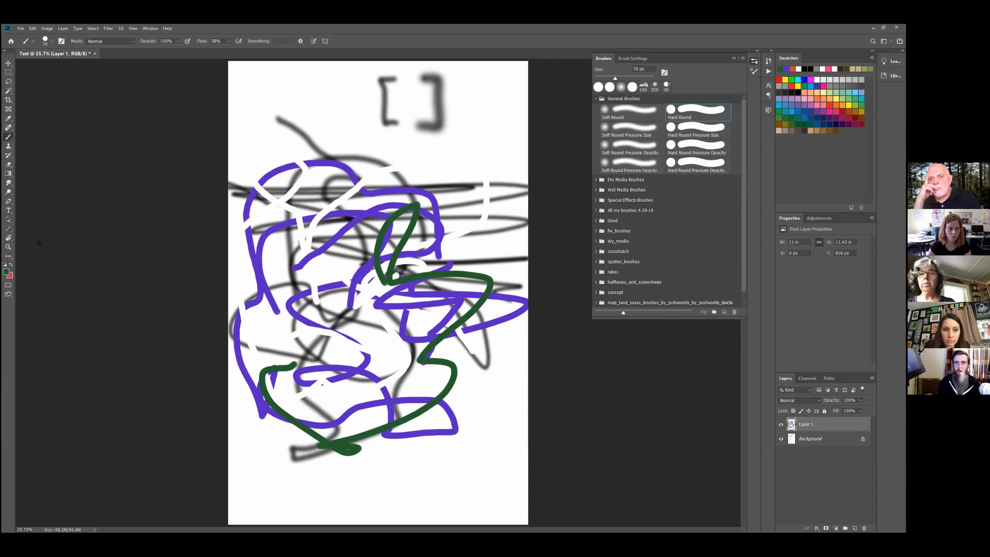
Sample the violet from the drawing with the Eyedropper and paint wavy Brush strokes across the upper part of the canvas
click(9, 118)
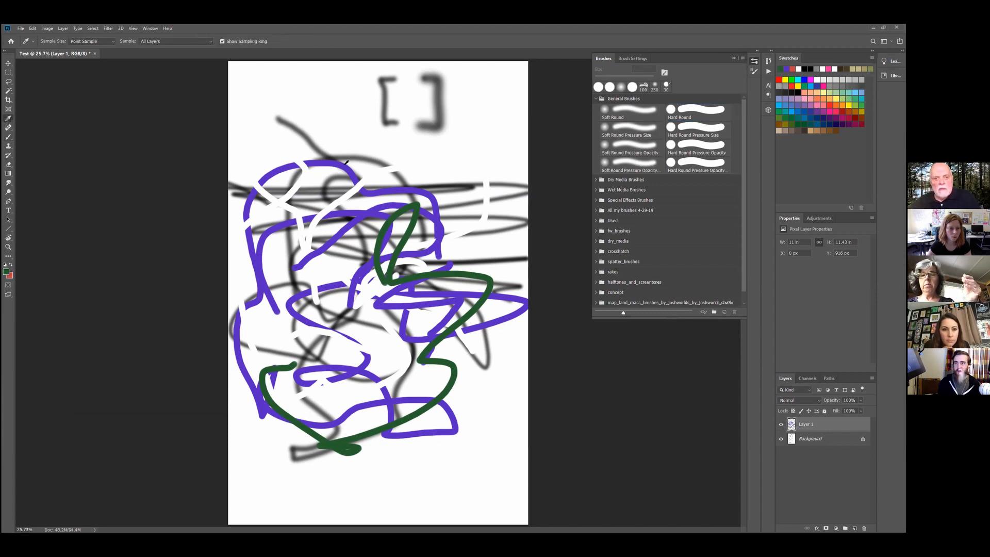
click(345, 162)
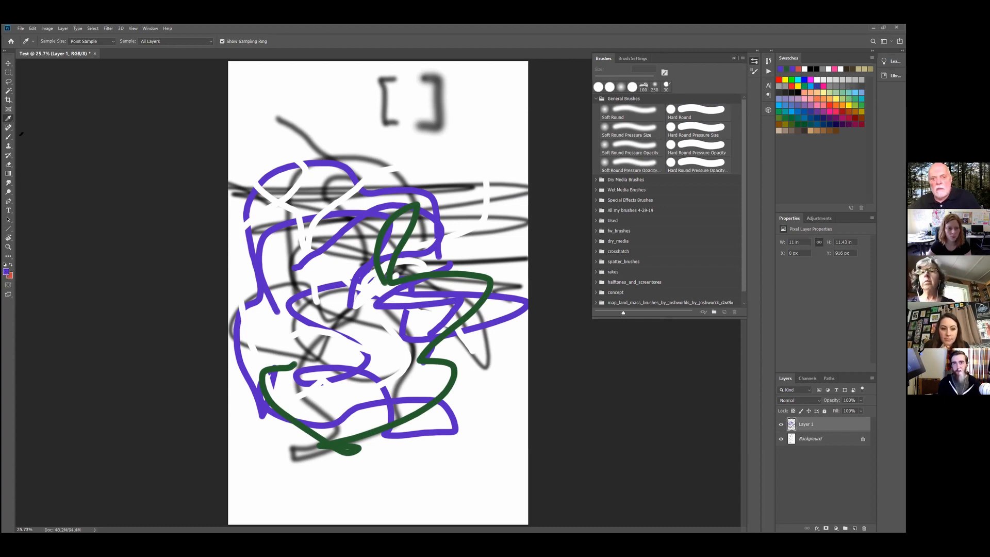
click(8, 137)
mouse_move(393, 200)
mouse_down()
mouse_move(420, 152)
mouse_move(458, 148)
mouse_move(434, 131)
mouse_move(360, 117)
mouse_move(288, 123)
mouse_move(252, 119)
mouse_up()
drag(334, 140, 245, 140)
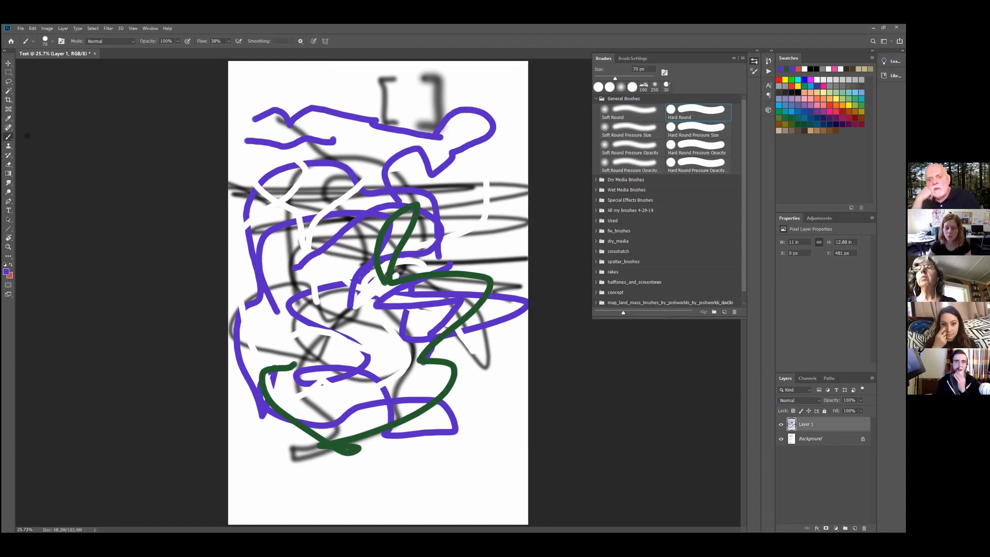
Choose the Mixer Brush, try one 45 px stroke across the drawing, and undo it
right_click(9, 138)
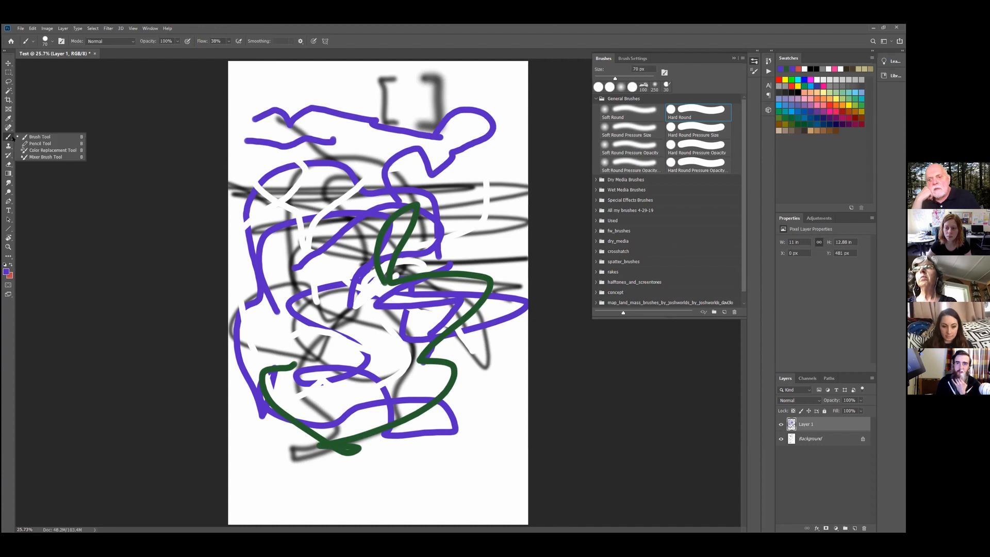
click(47, 157)
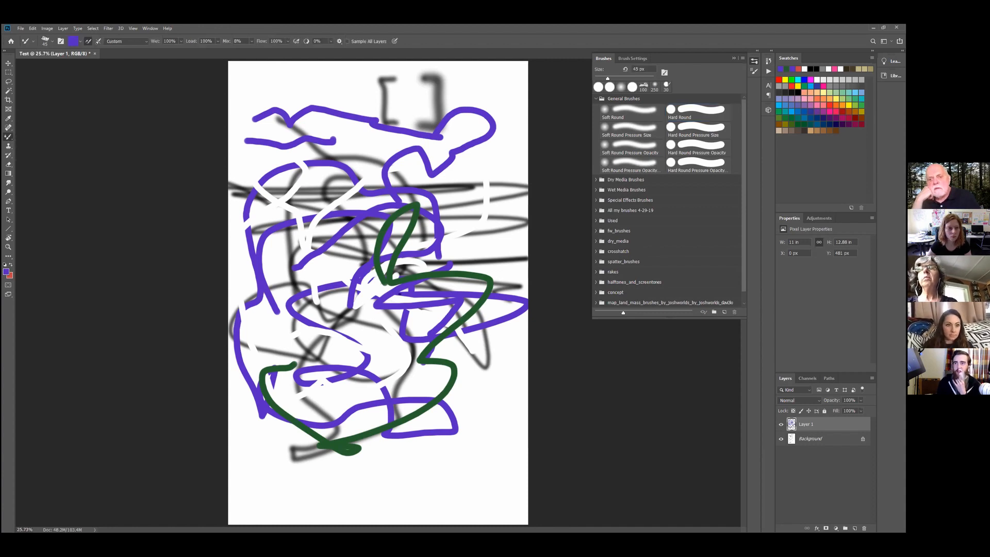
mouse_move(456, 158)
mouse_down()
mouse_move(322, 236)
mouse_move(428, 185)
mouse_move(338, 261)
mouse_move(394, 274)
mouse_move(381, 300)
mouse_up()
key(ctrl+z)
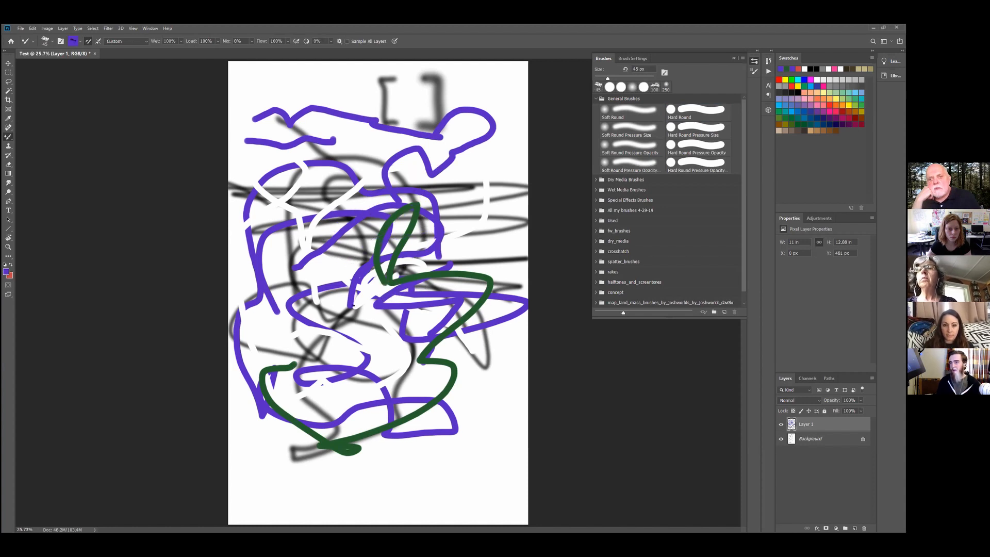
Enlarge the Mixer Brush to 800 px and smear broad violet strokes diagonally over the middle of the drawing
key(ctrl+plus)
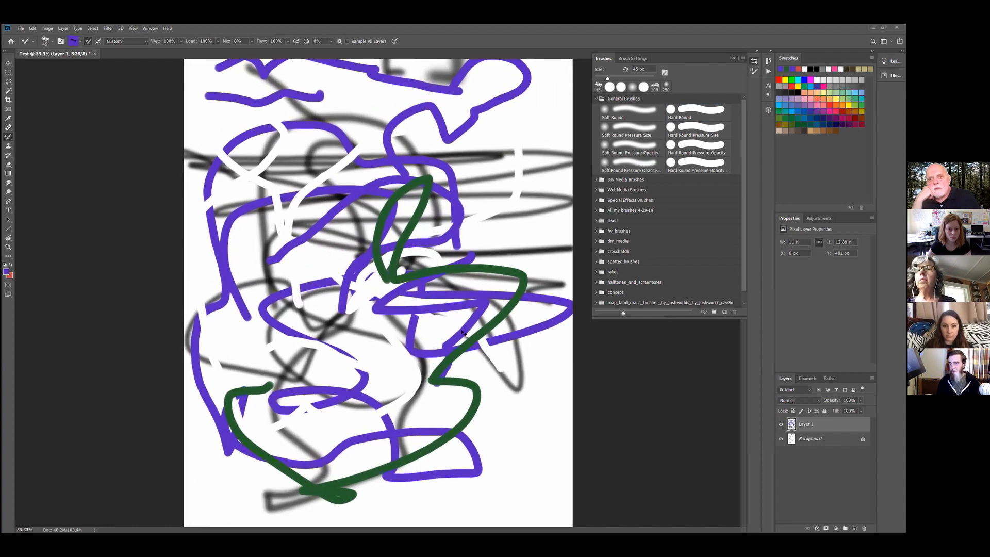
key(bracketright)
key(ctrl+minus)
key(bracketright)
key(bracketright)
key(bracketright)
key(bracketright)
key(bracketright)
key(bracketright)
key(bracketright)
key(bracketright)
key(bracketright)
key(bracketright)
key(bracketright)
key(bracketright)
key(bracketright)
key(bracketright)
mouse_move(395, 173)
mouse_down()
mouse_move(267, 279)
mouse_move(248, 353)
mouse_up()
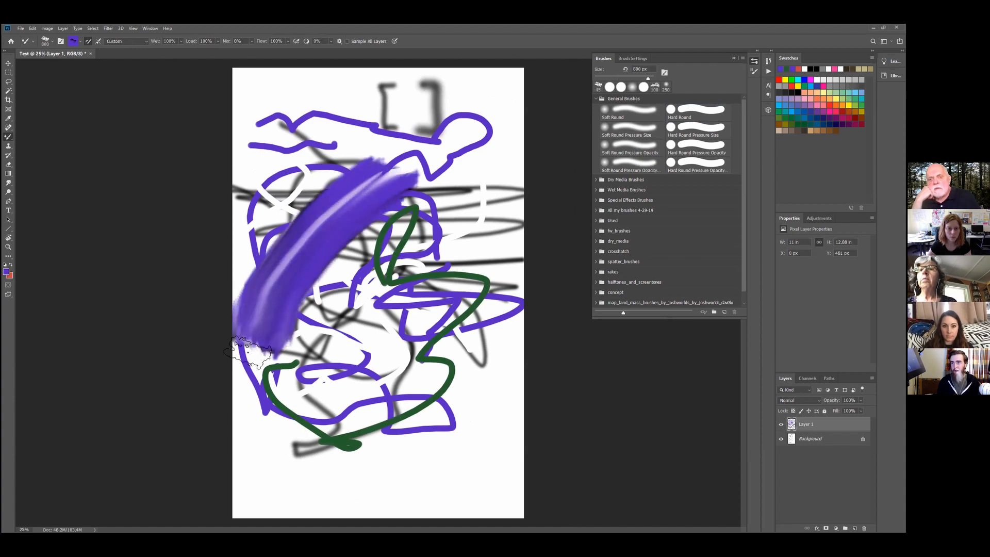
mouse_move(464, 199)
mouse_down()
mouse_move(423, 217)
mouse_move(325, 320)
mouse_move(330, 356)
mouse_move(355, 294)
mouse_move(346, 407)
mouse_up()
mouse_move(464, 227)
mouse_down()
mouse_move(429, 250)
mouse_move(388, 324)
mouse_move(376, 413)
mouse_up()
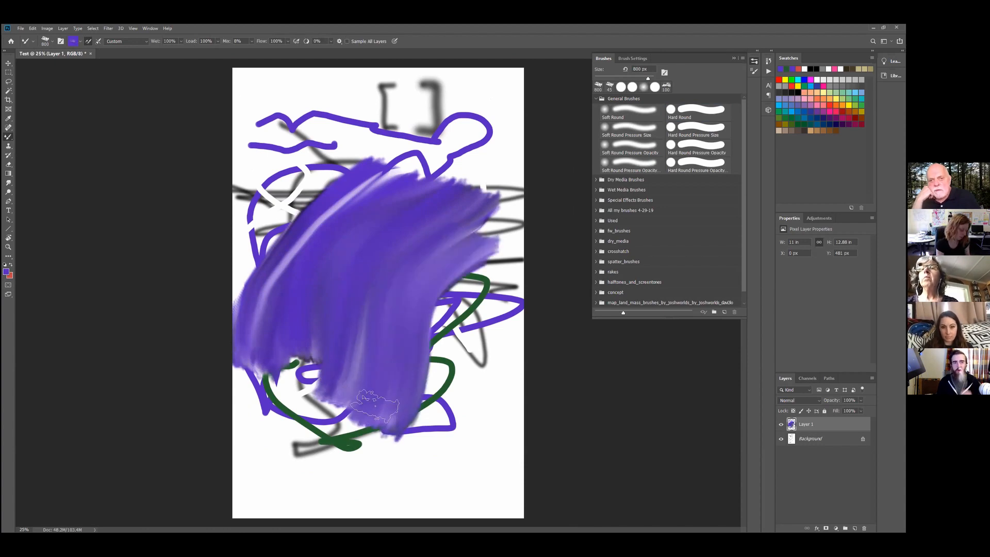
mouse_move(473, 255)
mouse_down()
mouse_move(456, 280)
mouse_move(428, 398)
mouse_up()
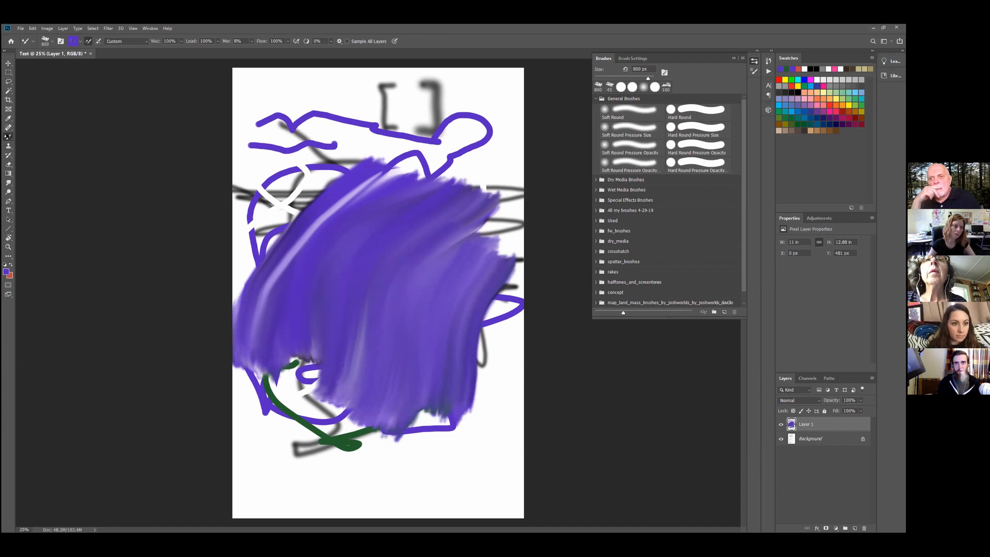
Return to the Brush tool and undo all the 800 px Mixer Brush strokes
right_click(7, 136)
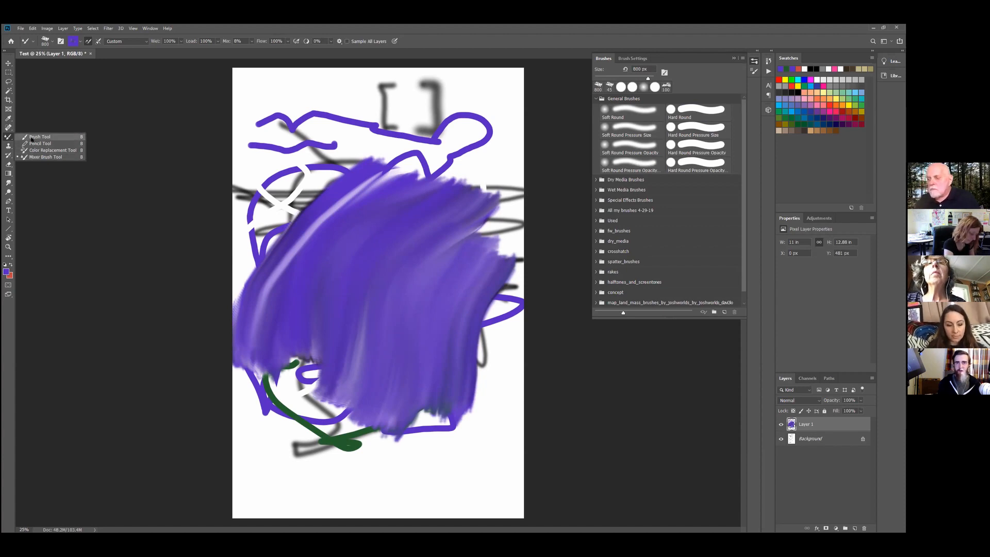
click(32, 138)
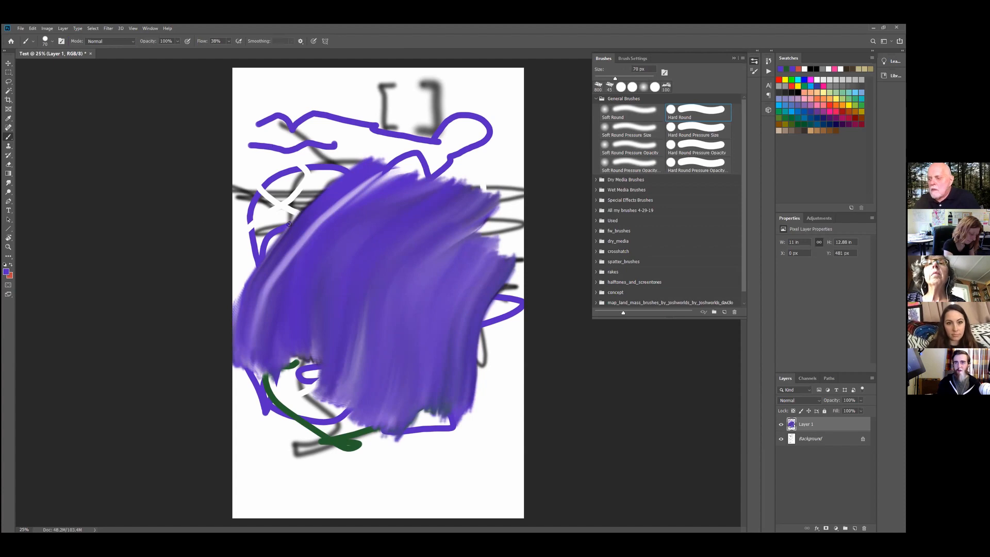
key(ctrl+z)
key(ctrl+z)
key(ctrl+z)
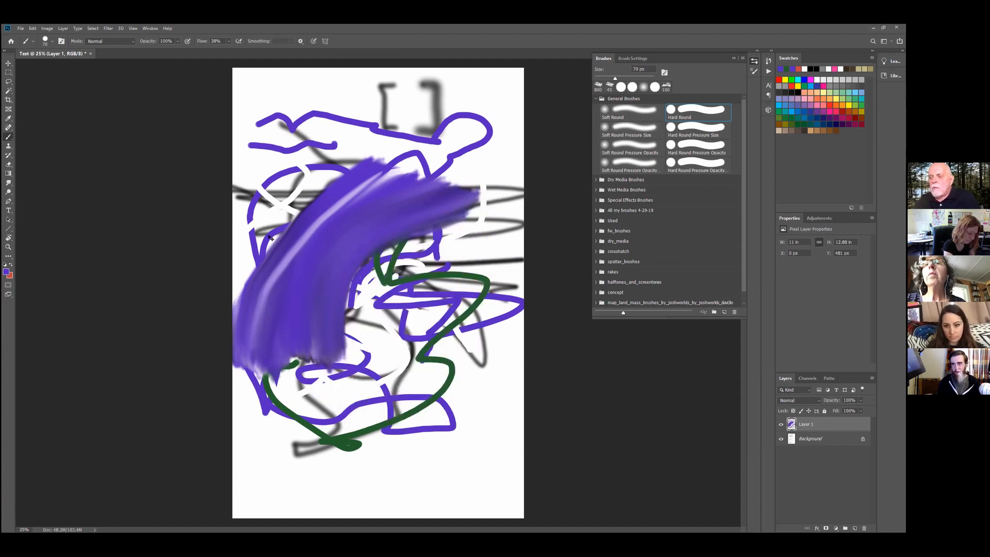
key(ctrl+z)
key(ctrl+z)
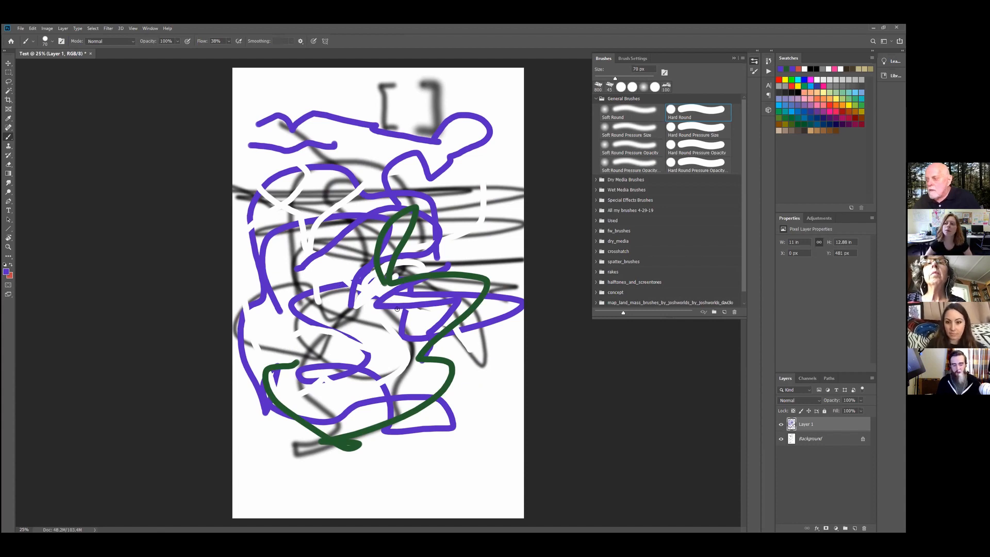
key(ctrl+plus)
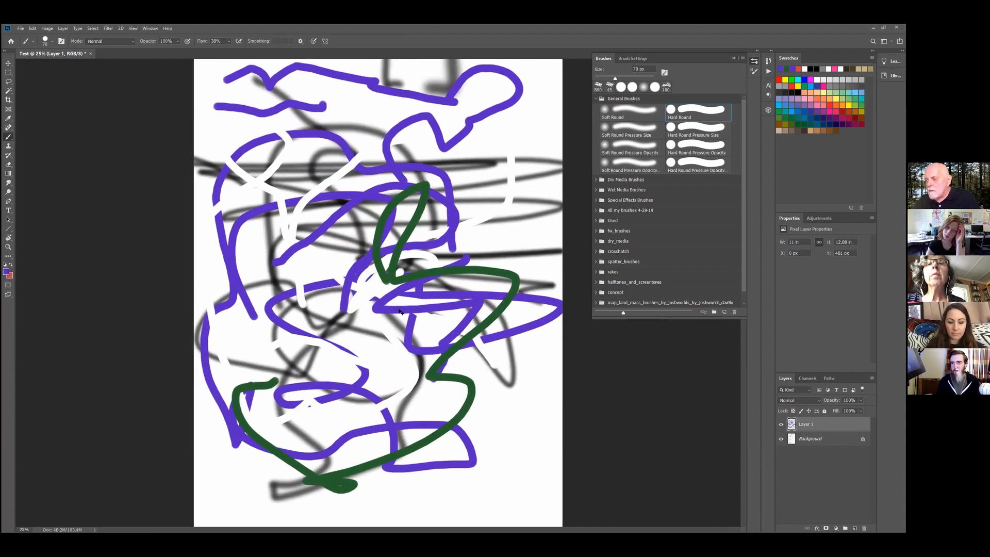
key(ctrl+plus)
key(ctrl+minus)
key(ctrl+minus)
key(ctrl+plus)
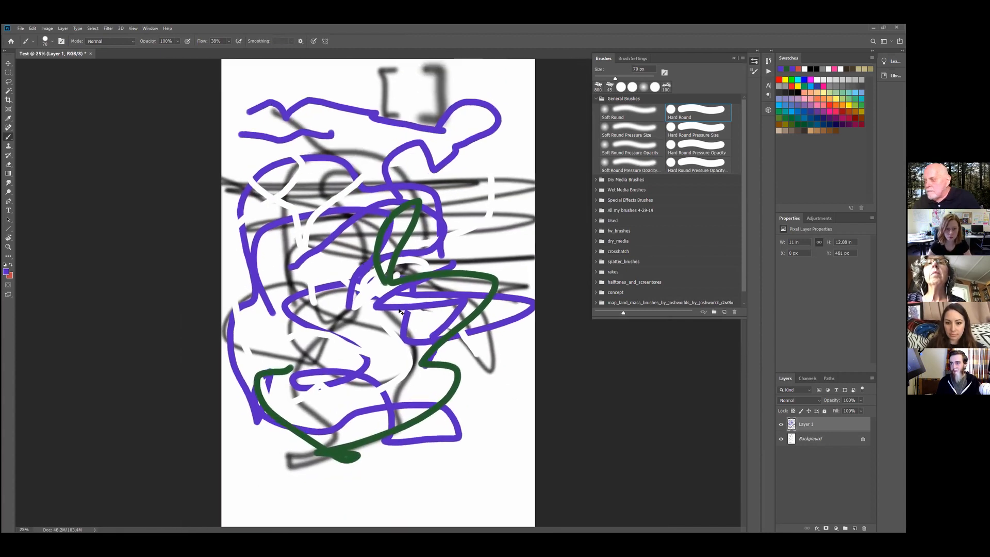
key(ctrl+minus)
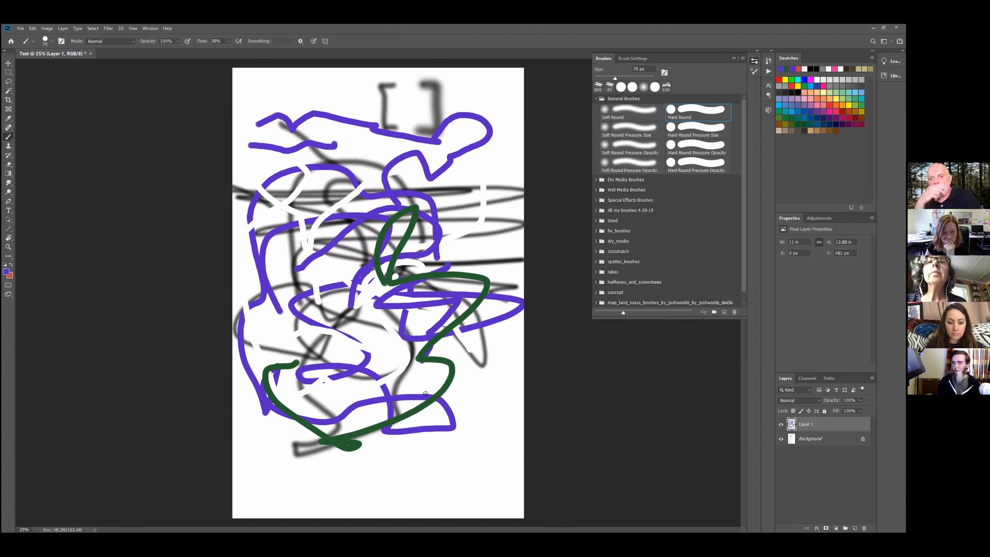
Lower Layer 1's opacity to 25%, raise it partway, and restore it to 100%
click(861, 400)
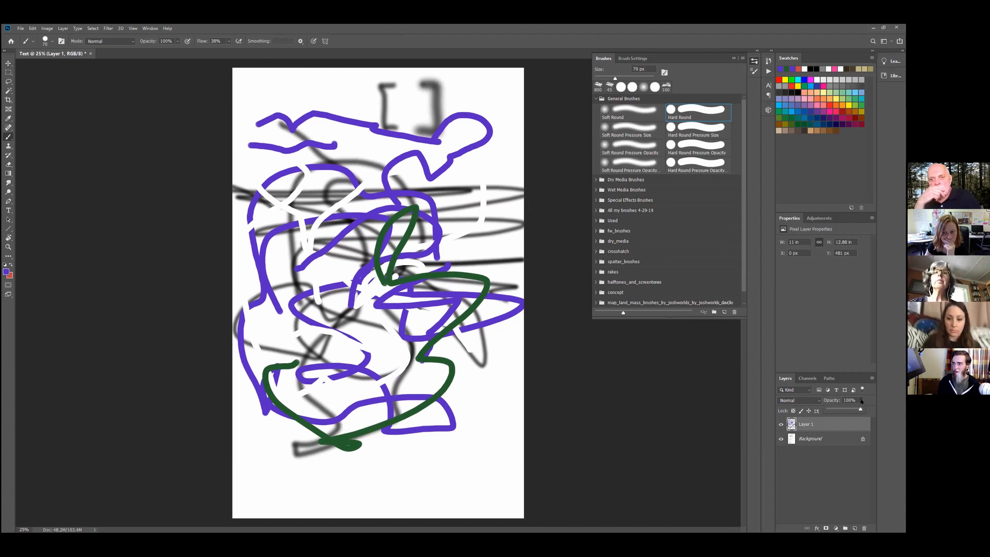
drag(845, 410, 835, 410)
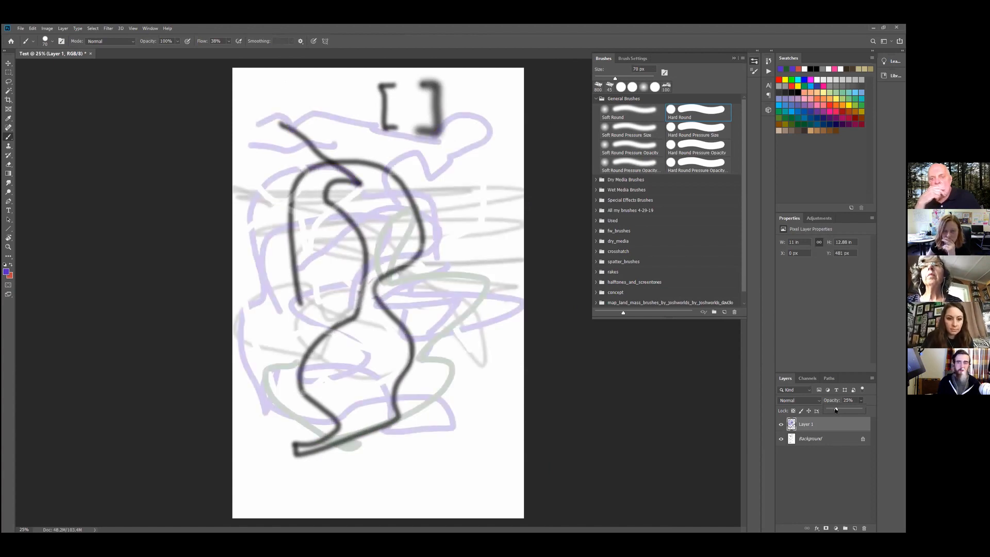
drag(841, 410, 848, 410)
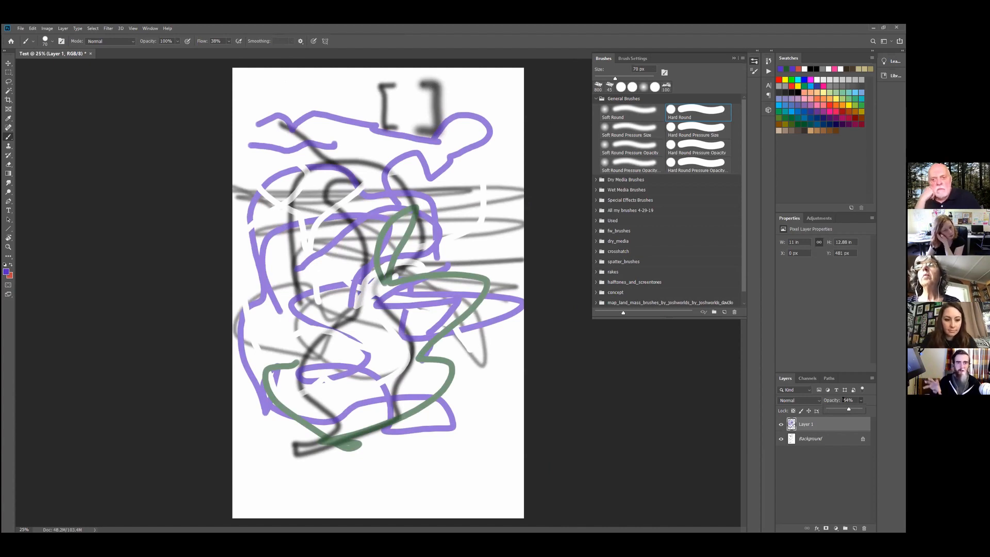
drag(848, 410, 867, 408)
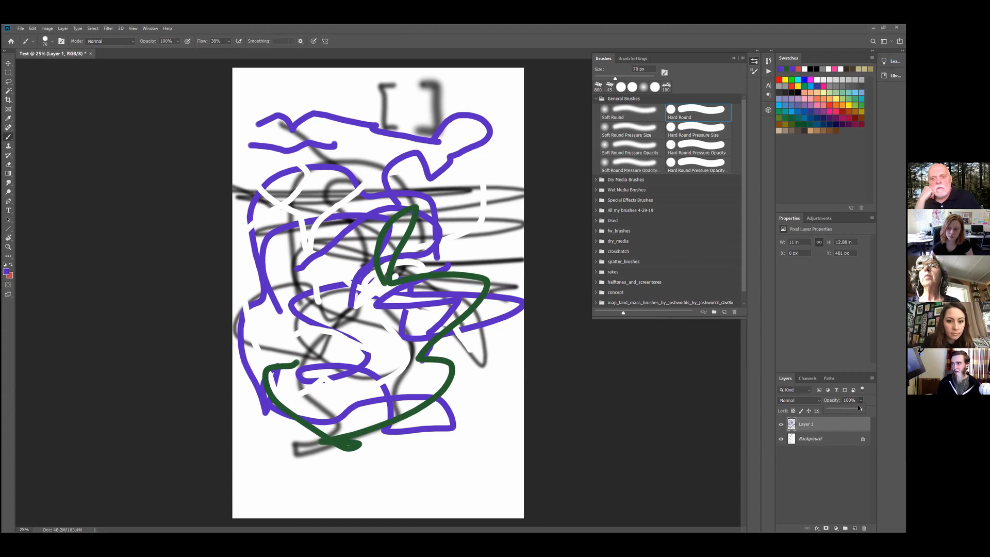
click(861, 400)
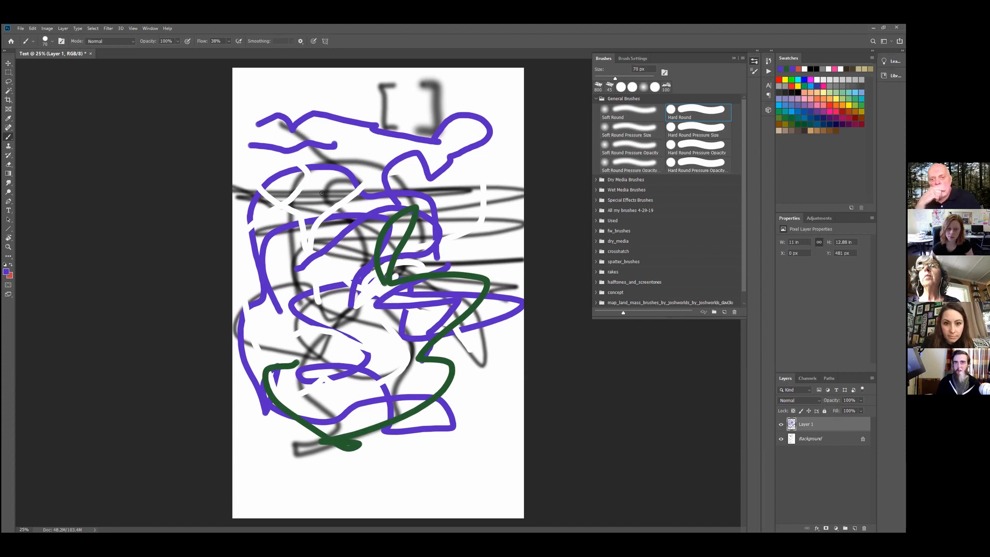
Set the brush opacity to 54%, paint a long translucent violet line around the drawing, and scribble overlapping strokes near its lower end
click(177, 42)
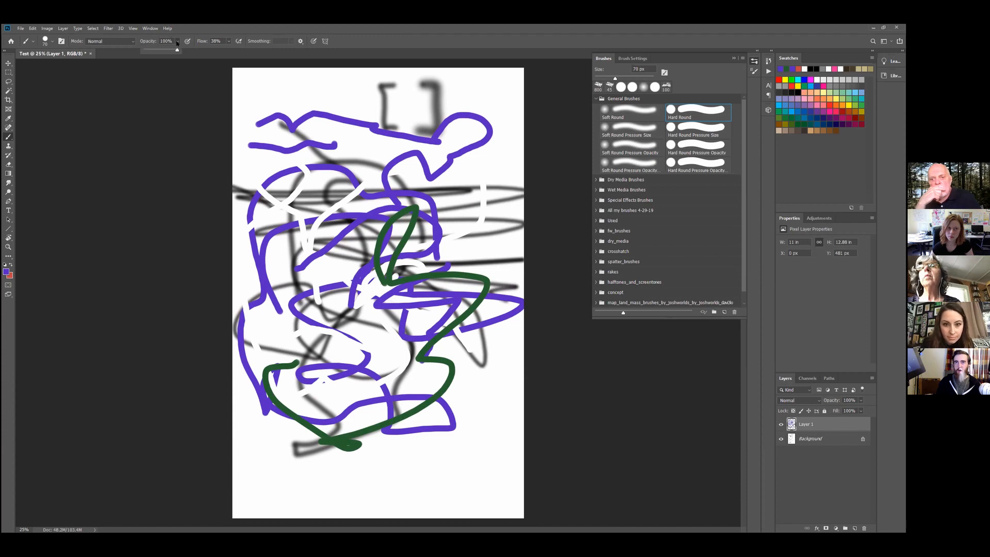
click(162, 50)
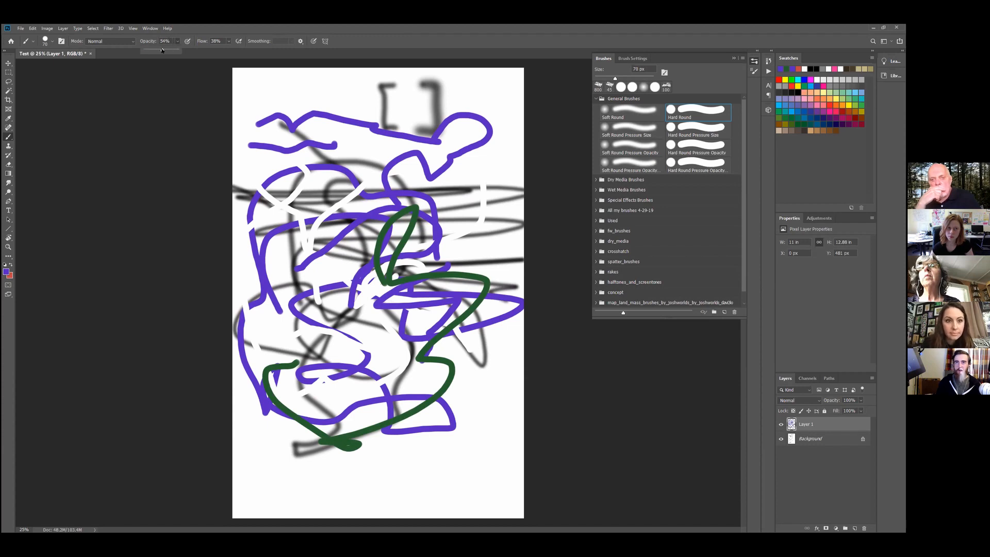
mouse_move(307, 173)
mouse_down()
mouse_move(306, 108)
mouse_move(394, 127)
mouse_move(440, 169)
mouse_move(476, 238)
mouse_move(488, 191)
mouse_move(519, 247)
mouse_move(517, 346)
mouse_move(491, 423)
mouse_move(428, 506)
mouse_move(351, 492)
mouse_up()
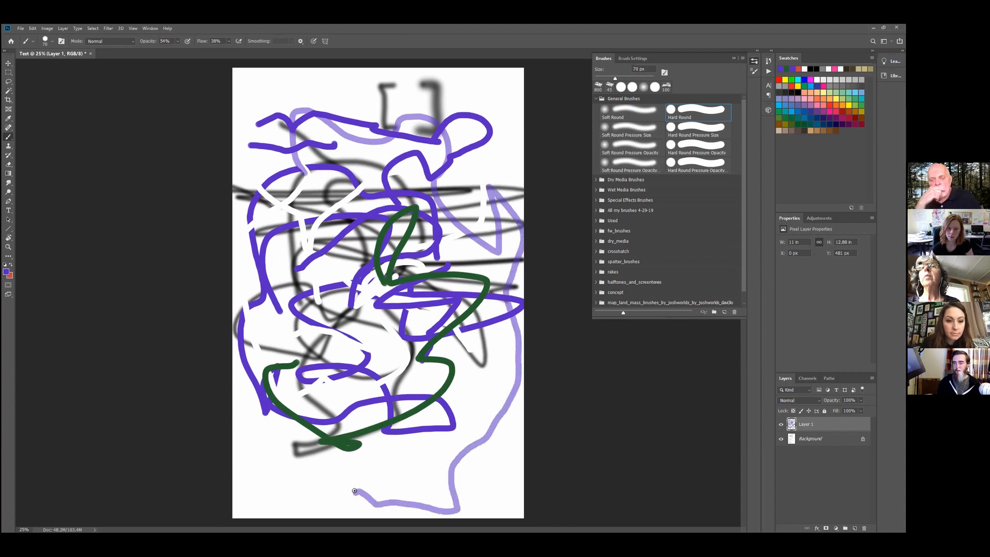
mouse_move(421, 454)
mouse_down()
mouse_move(480, 458)
mouse_move(456, 459)
mouse_move(448, 474)
mouse_move(442, 458)
mouse_move(452, 463)
mouse_move(435, 470)
mouse_move(457, 470)
mouse_move(447, 461)
mouse_move(448, 485)
mouse_up()
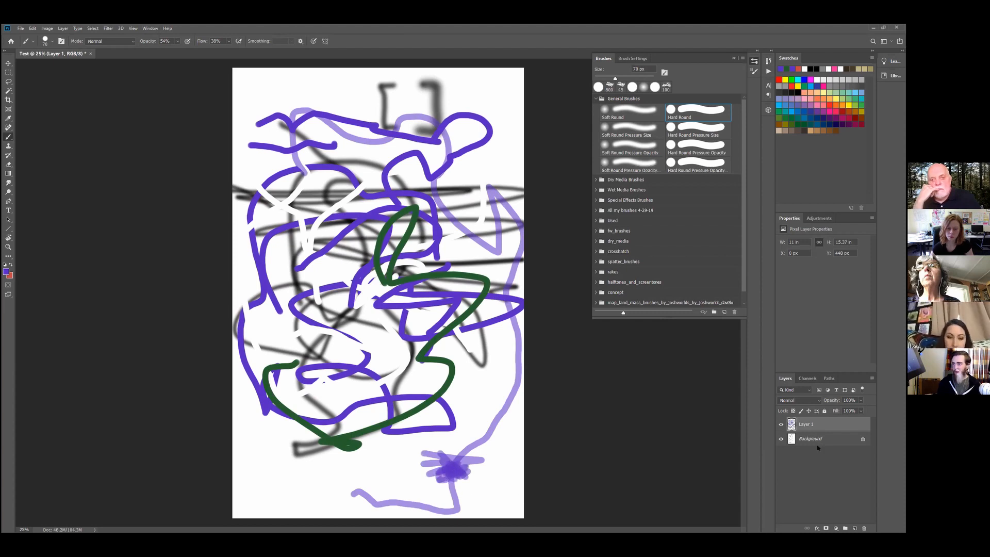
Restore the brush opacity to 100%
click(177, 40)
drag(177, 50, 194, 50)
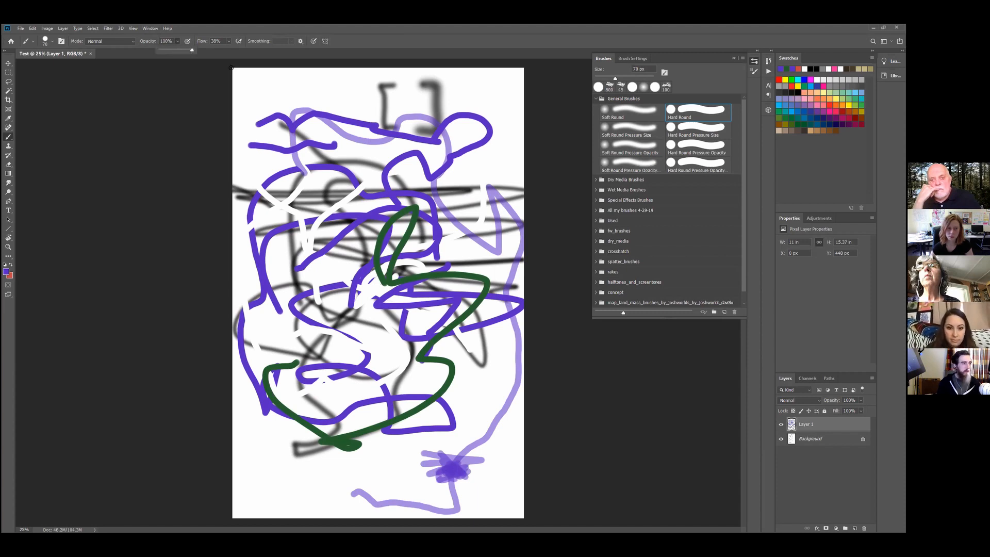
click(364, 40)
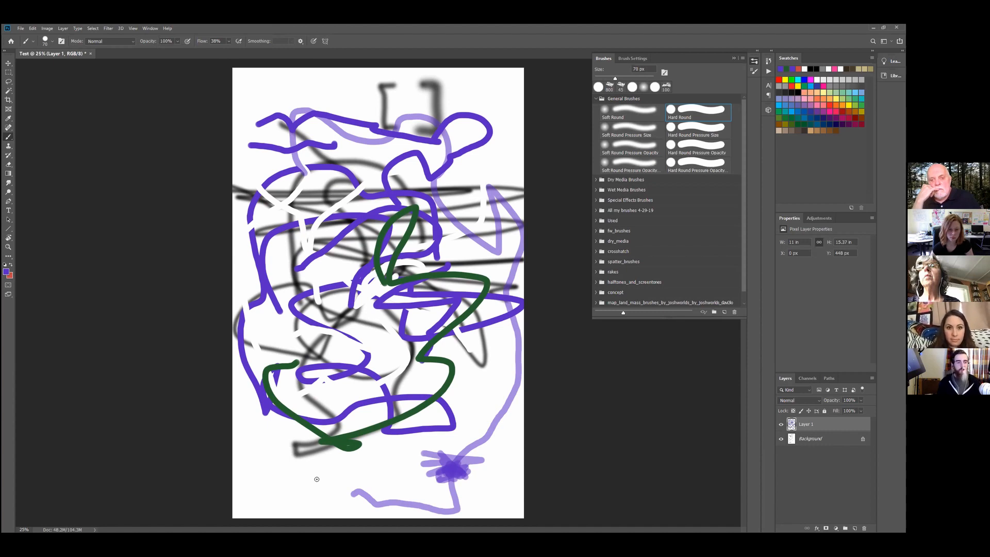
Paint constrained straight violet brush strokes on Layer 1, one horizontal near the canvas bottom and others vertical through the drawing
drag(250, 483, 481, 484)
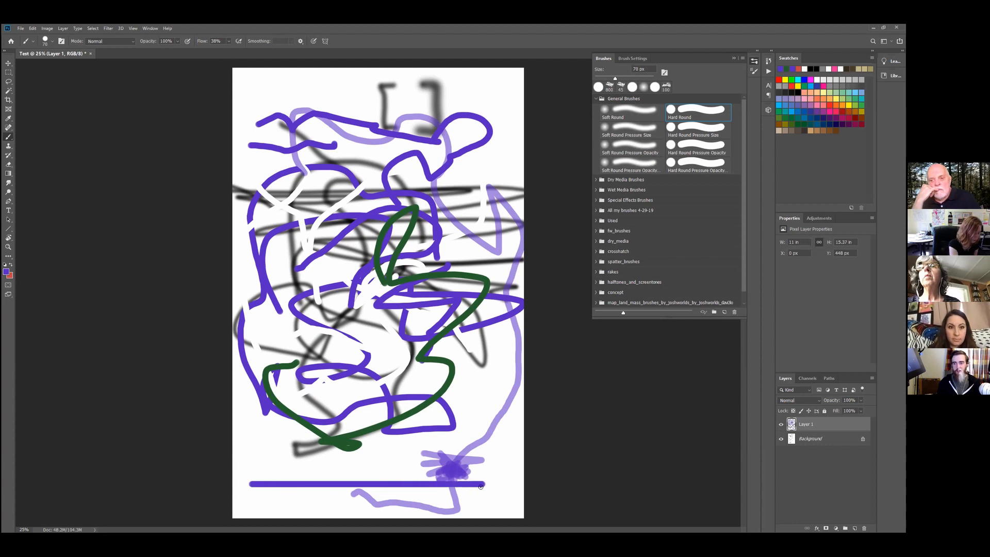
drag(345, 505, 341, 179)
shift+click(304, 425)
drag(304, 424, 305, 320)
Undo the constrained horizontal and vertical strokes
key(ctrl+z)
key(ctrl+z)
key(ctrl+z)
key(ctrl+z)
key(ctrl+z)
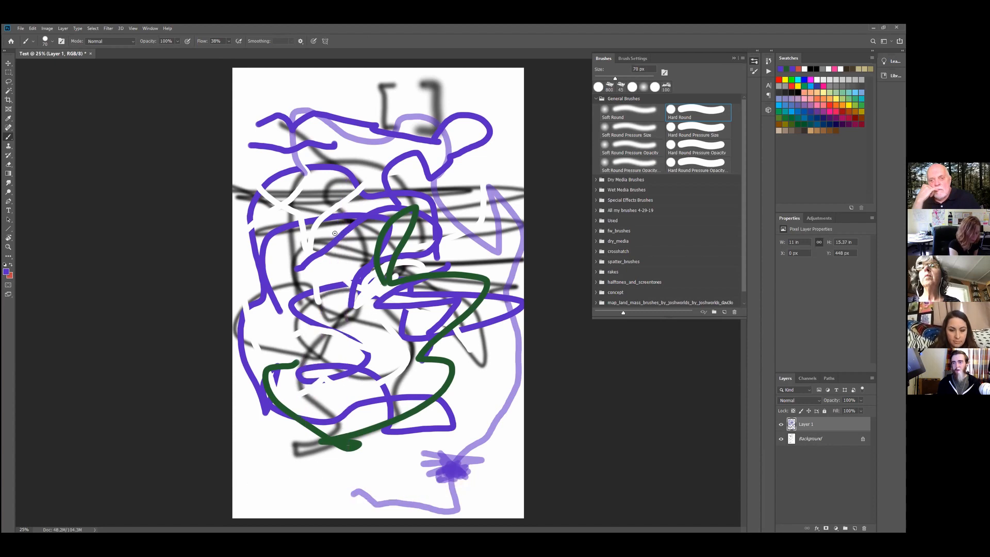
Paint connected straight violet segments between points near the canvas corners and side edges, ending with a horizontal line across the middle
click(249, 84)
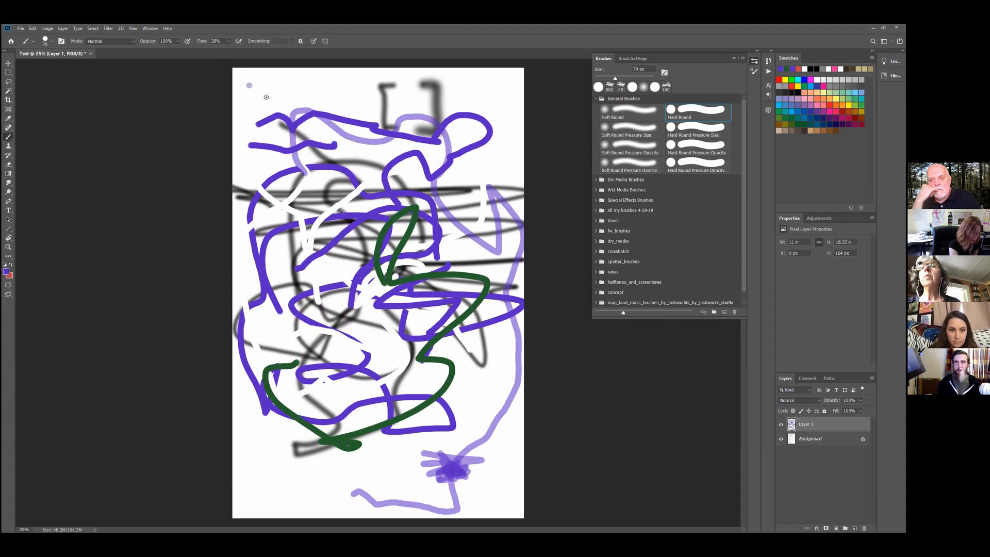
shift+click(486, 487)
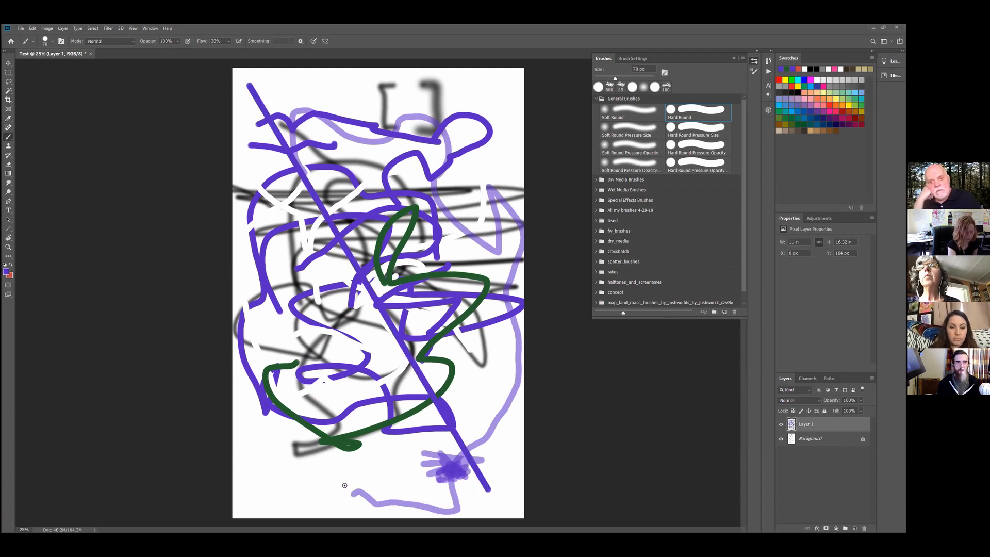
shift+click(493, 97)
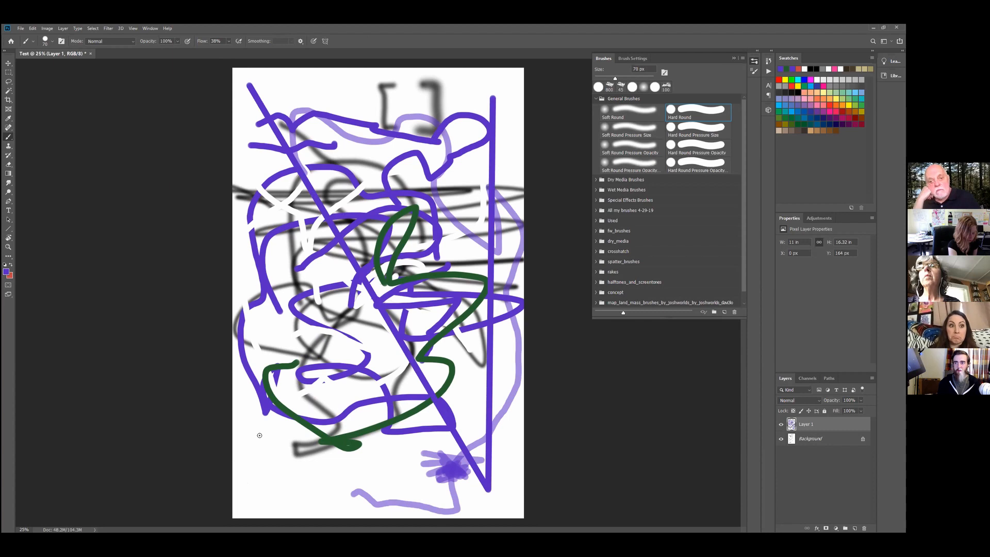
shift+click(250, 462)
shift+click(514, 266)
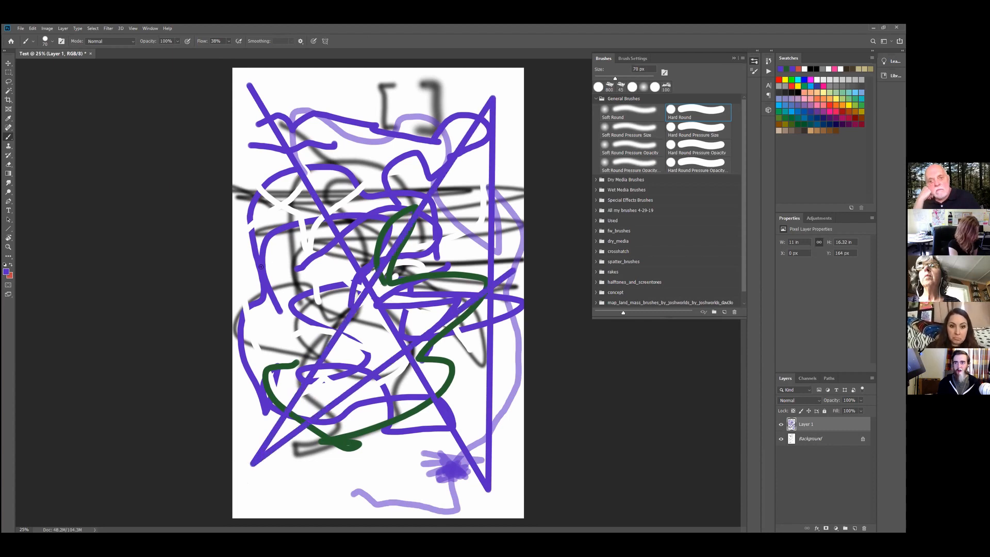
shift+click(245, 272)
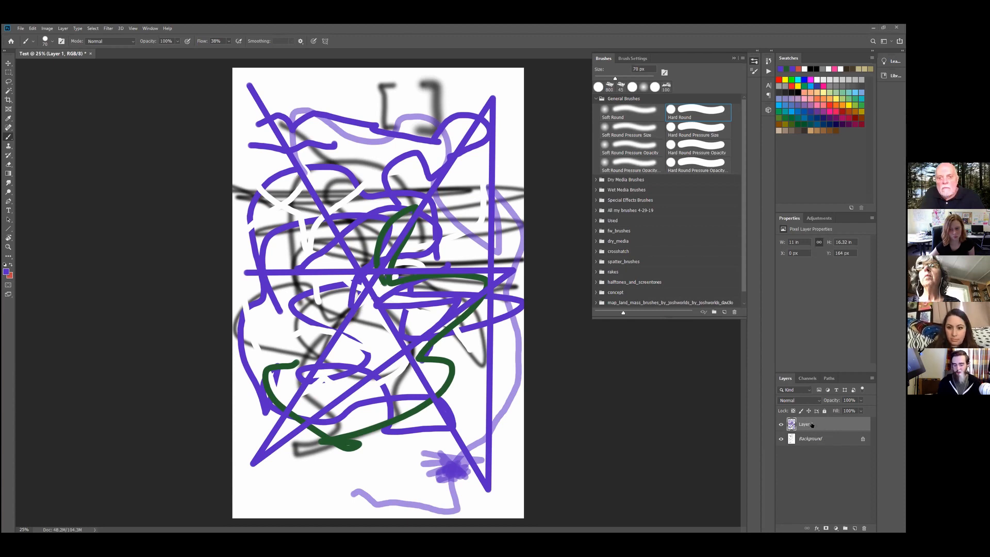
Delete Layer 1 and bring it back
key(Delete)
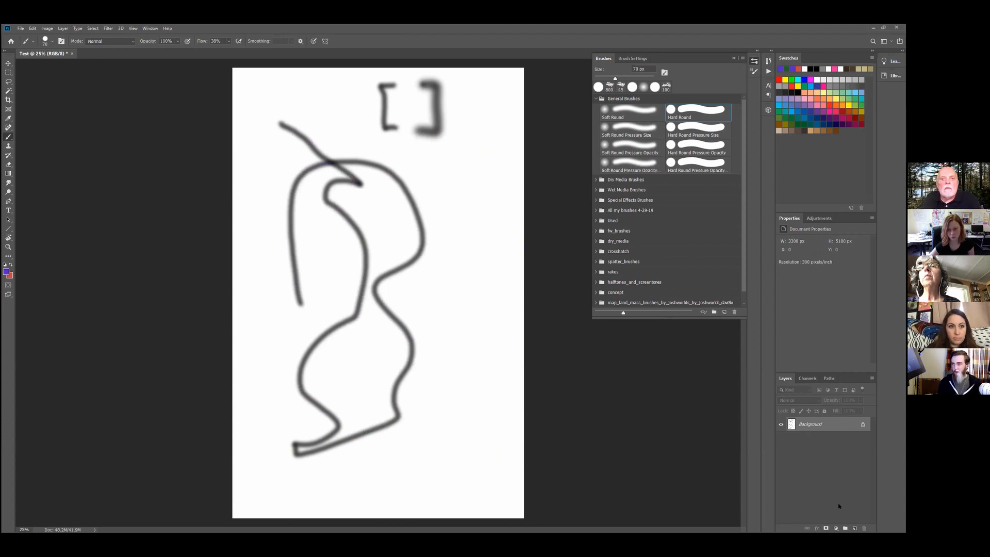
key(ctrl+v)
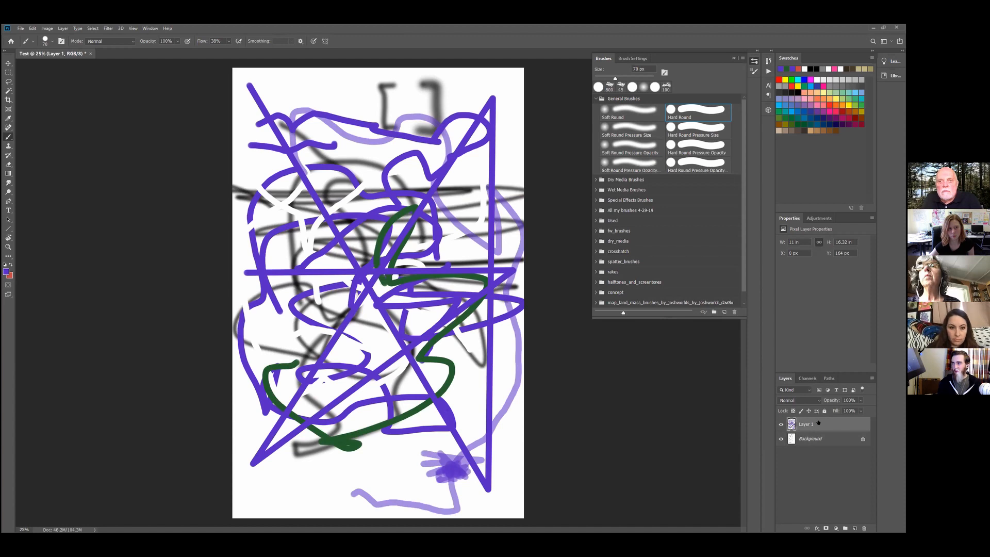
Select a rectangular area in the upper middle of the drawing with the Rectangular Marquee, clear it from Layer 1, and undo both
click(7, 71)
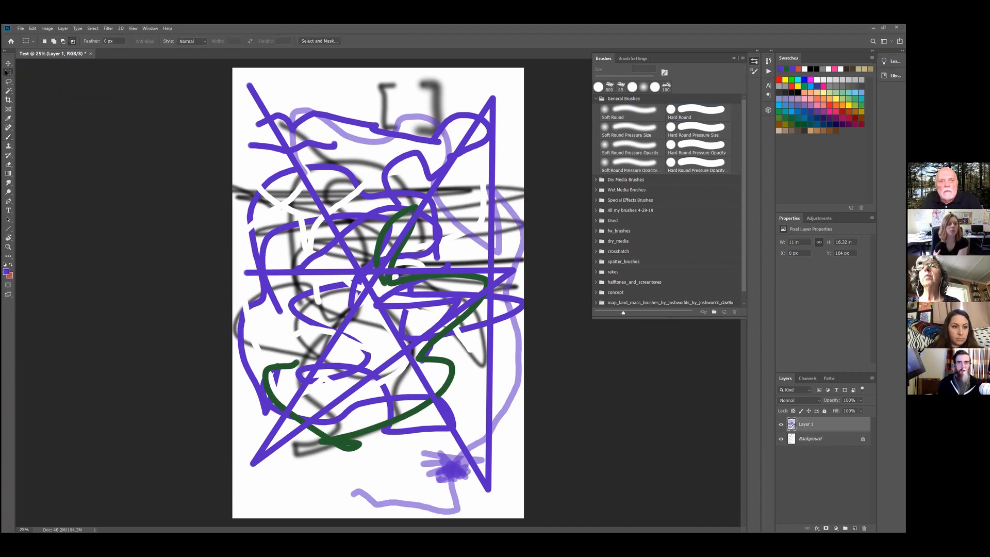
drag(279, 149, 407, 314)
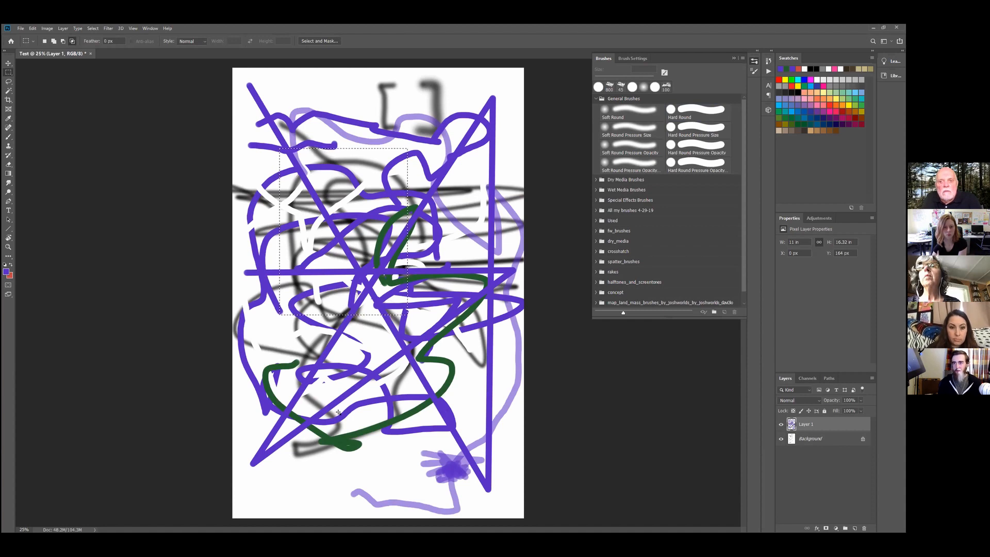
key(Delete)
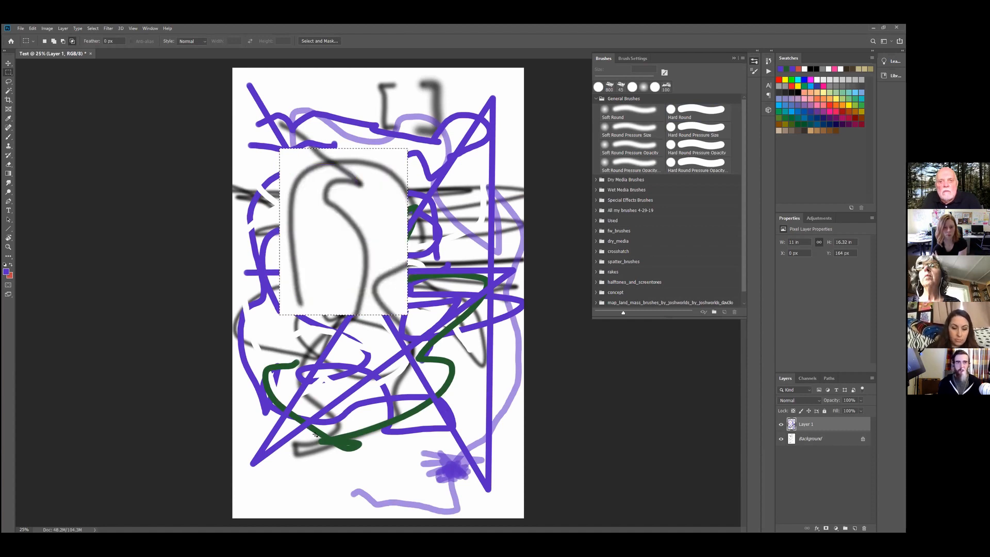
key(ctrl+z)
key(ctrl+z)
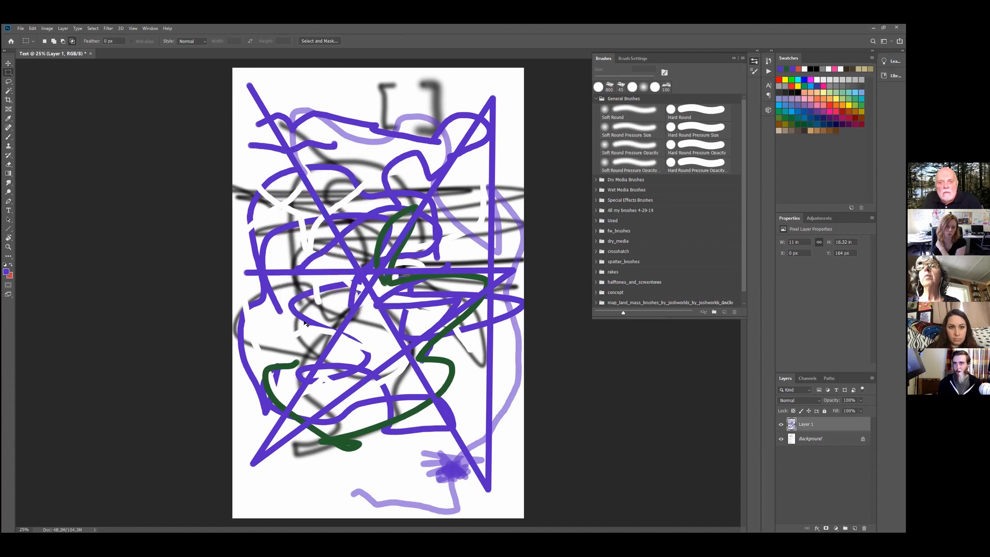
Select the whole canvas with a rectangular marquee, clear all of Layer 1's content, and undo it
drag(233, 69, 598, 518)
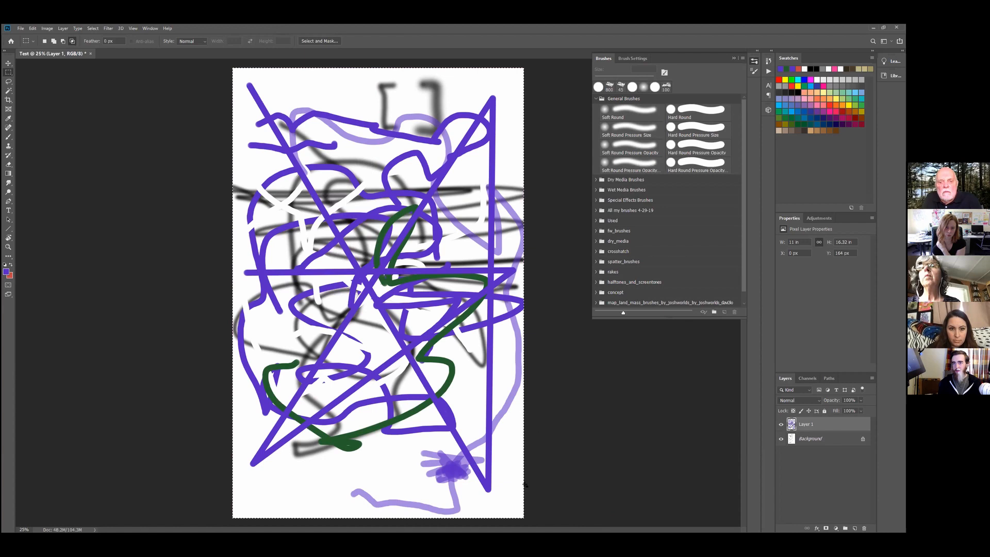
key(Delete)
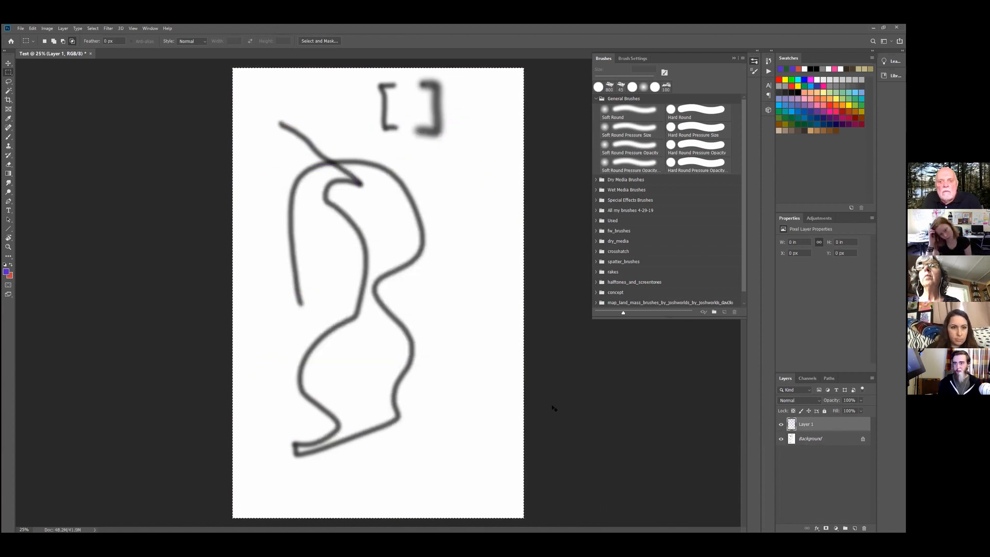
key(ctrl+z)
key(ctrl+z)
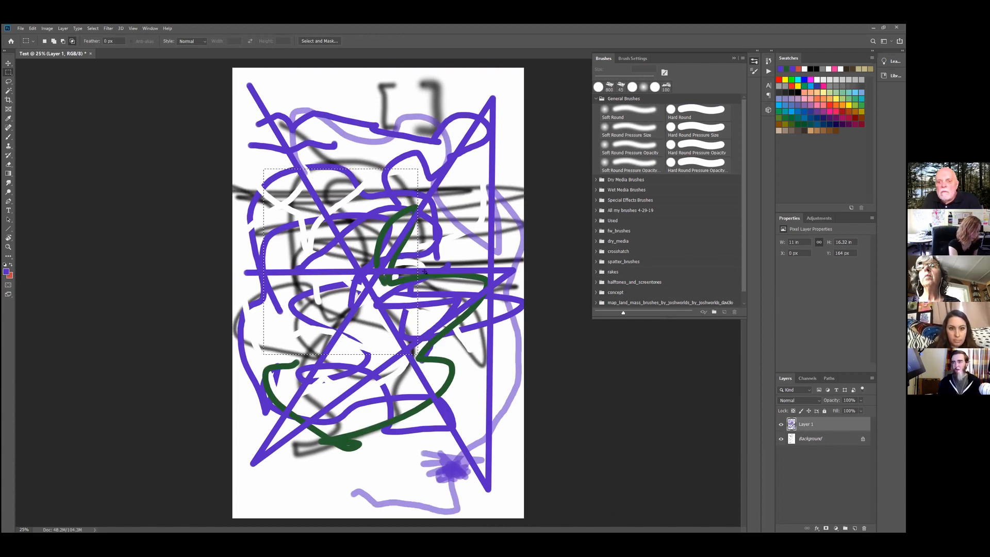
Examine the rectangular selection on the drawing at 66.7% zoom and again at 33.3%
key(ctrl+plus)
key(ctrl+plus)
key(ctrl+plus)
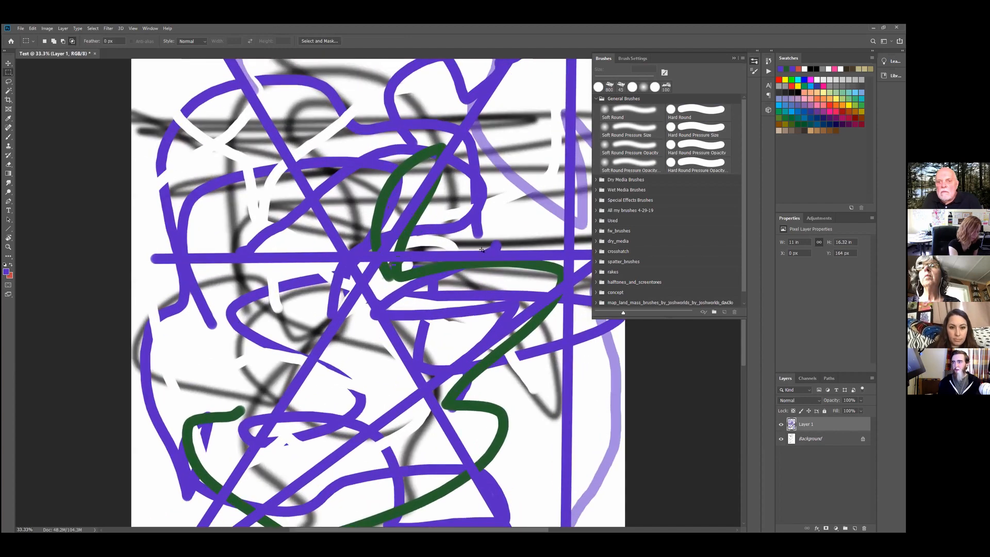
drag(278, 251, 484, 267)
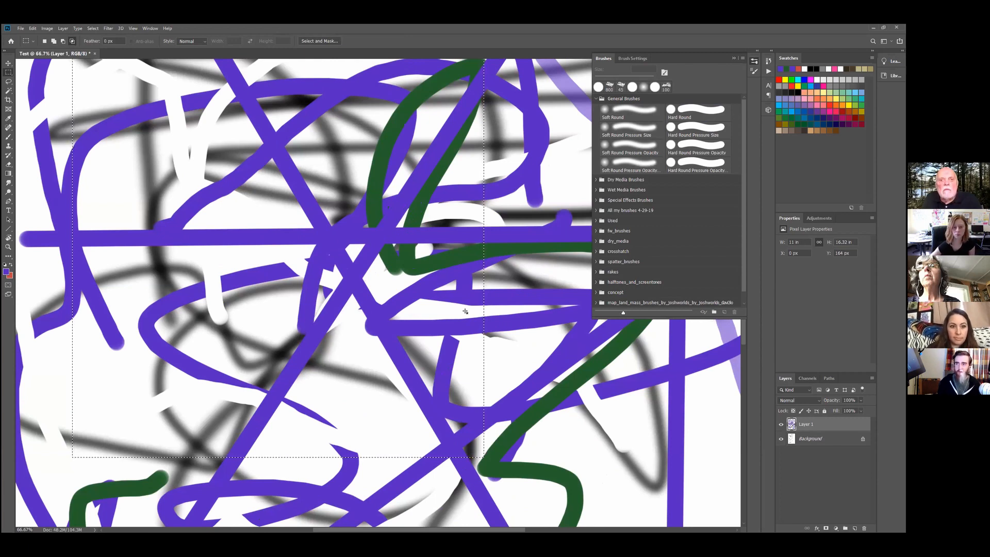
key(ctrl+minus)
key(ctrl+minus)
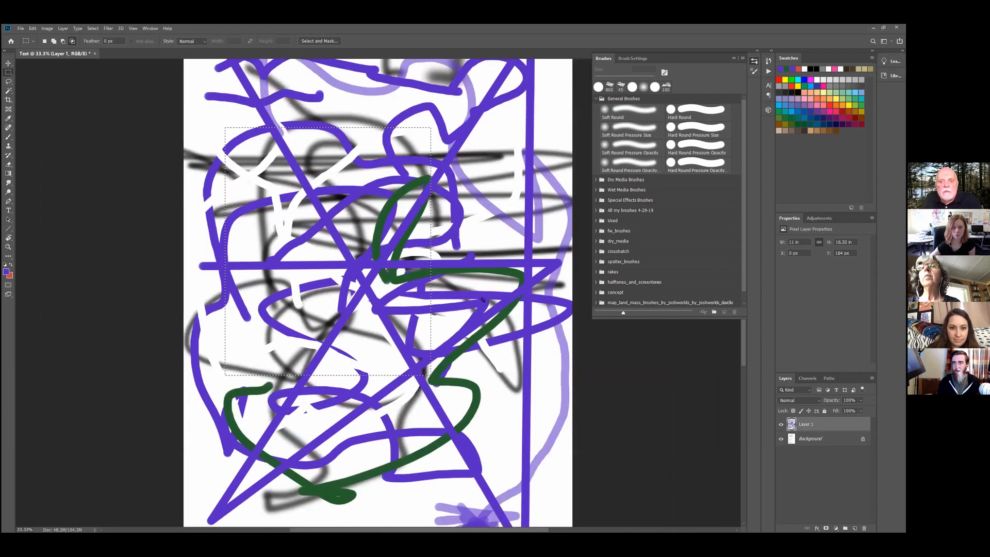
scroll(482, 299, up, 4)
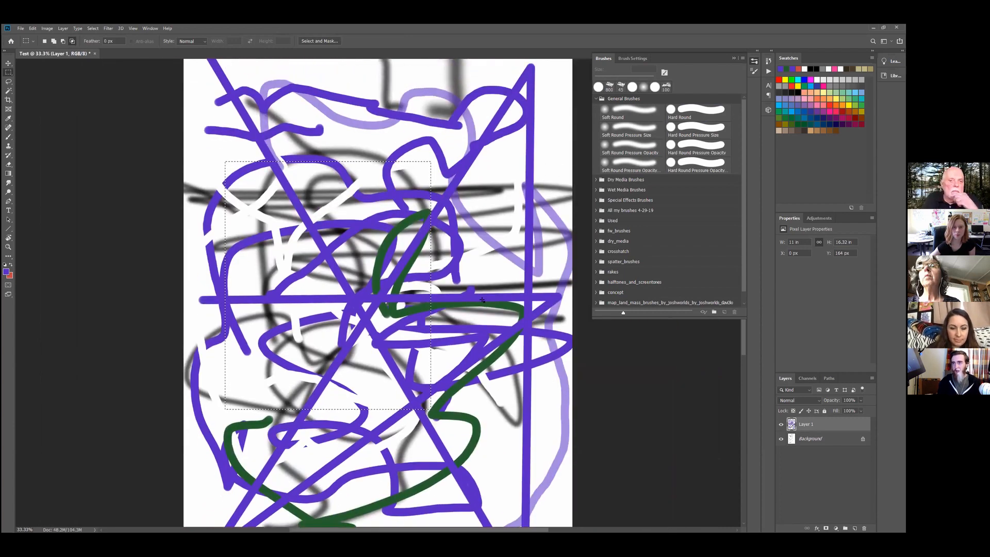
scroll(482, 299, up, 1)
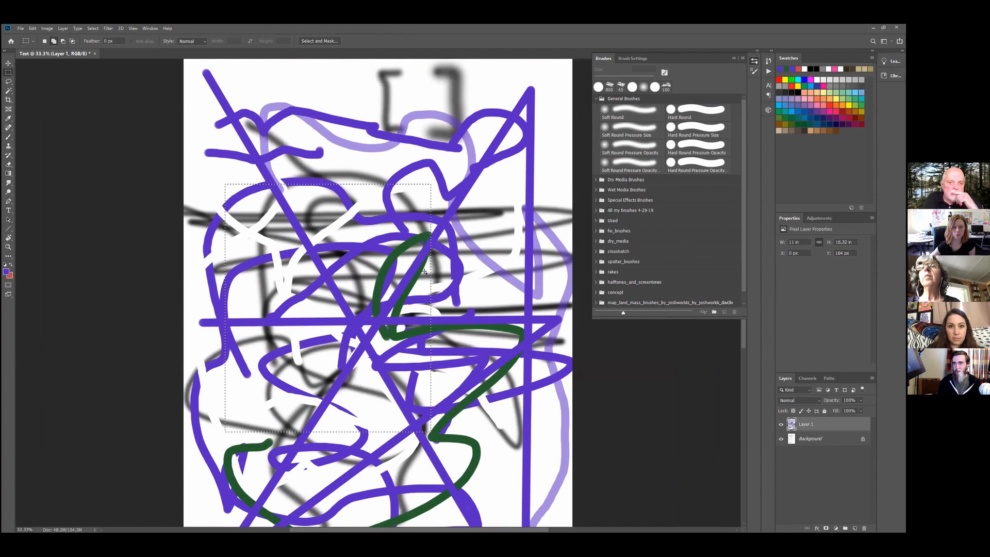
Add an overlapping rectangle to the right side of the marquee selection, and subtract that extension again
drag(408, 229, 539, 338)
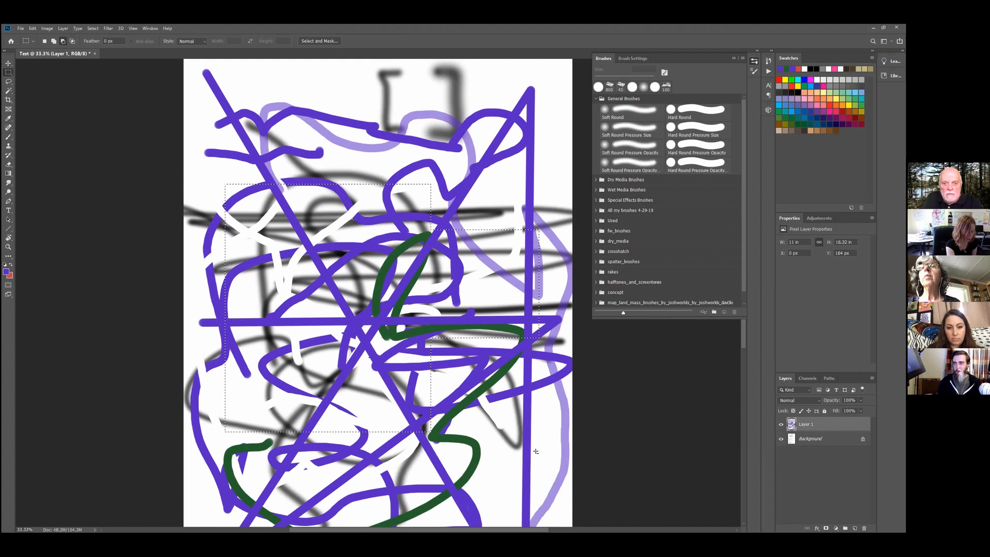
drag(542, 461, 427, 143)
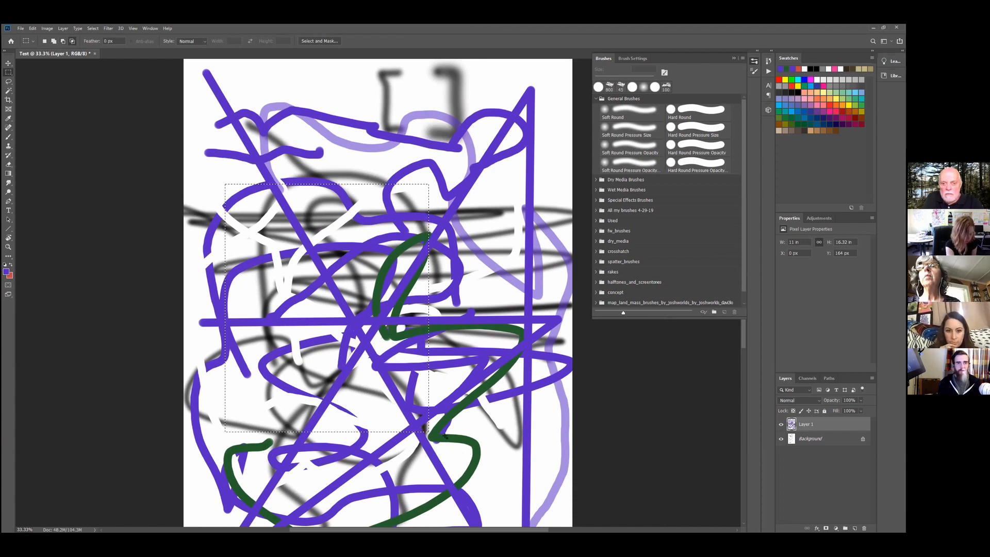
Try moving the selected part of Layer 1 up and to the right with the Move tool, undoing each move
key(v)
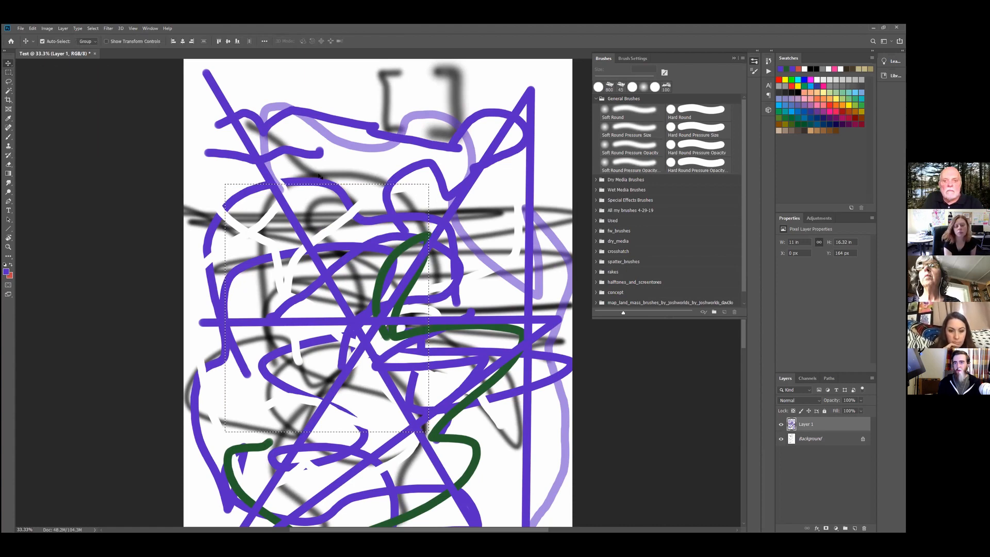
drag(389, 260, 512, 191)
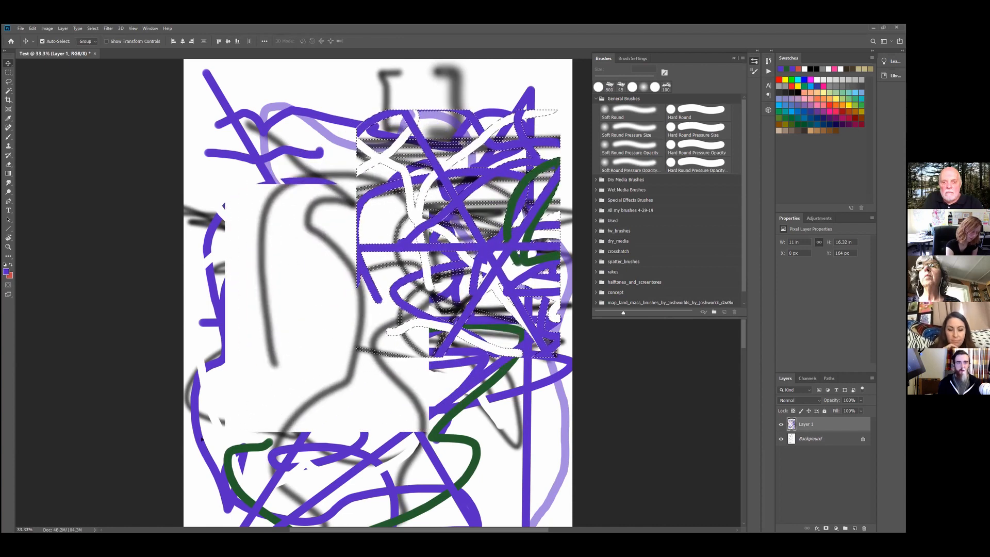
key(ctrl)
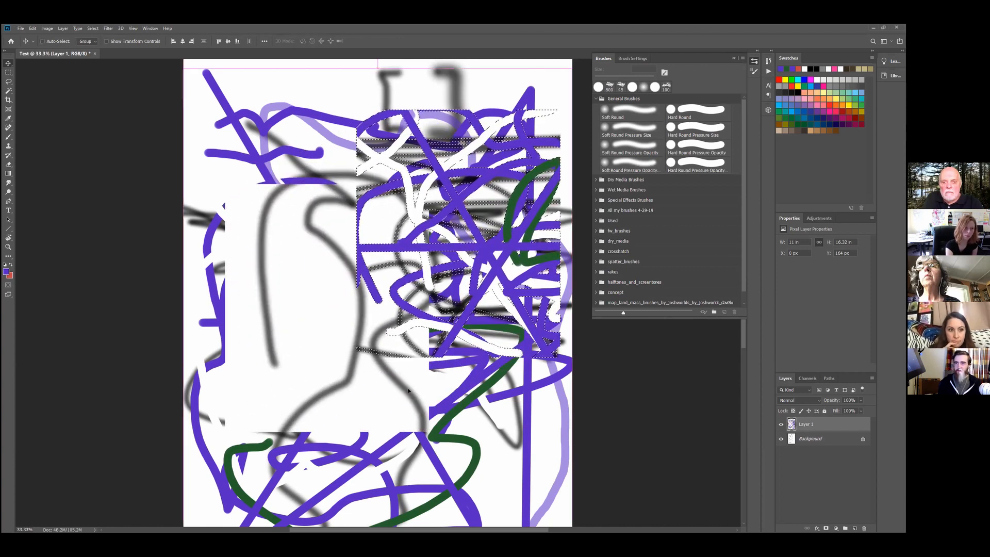
key(ctrl+z)
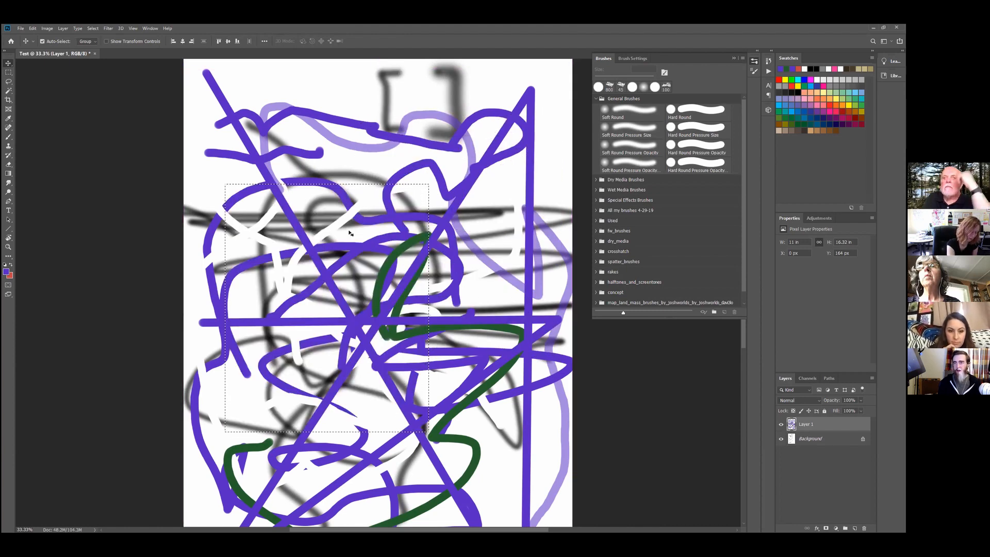
drag(347, 237, 393, 213)
key(ctrl+z)
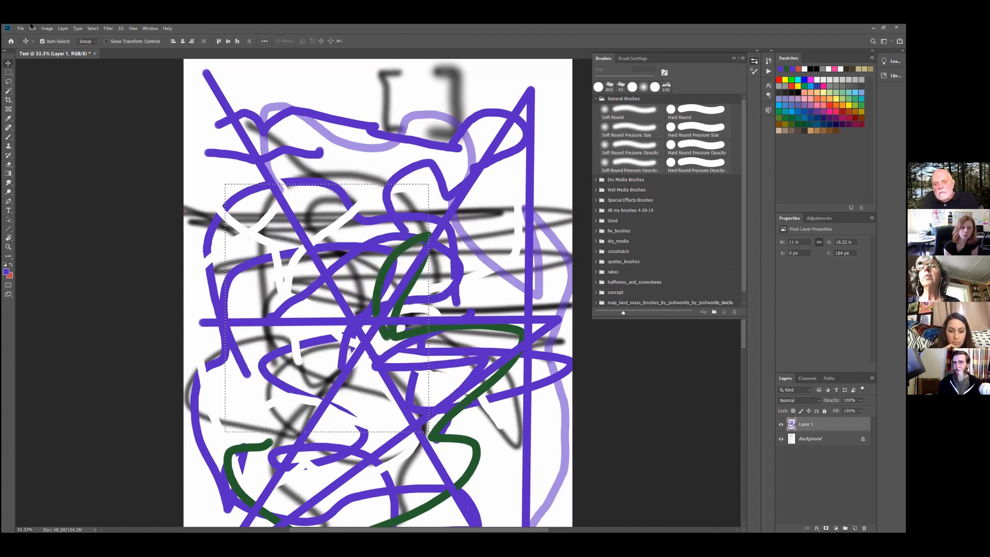
Try scaling the selected artwork down proportionally to about 78% from its upper-right corner, and cancel the transform
click(31, 28)
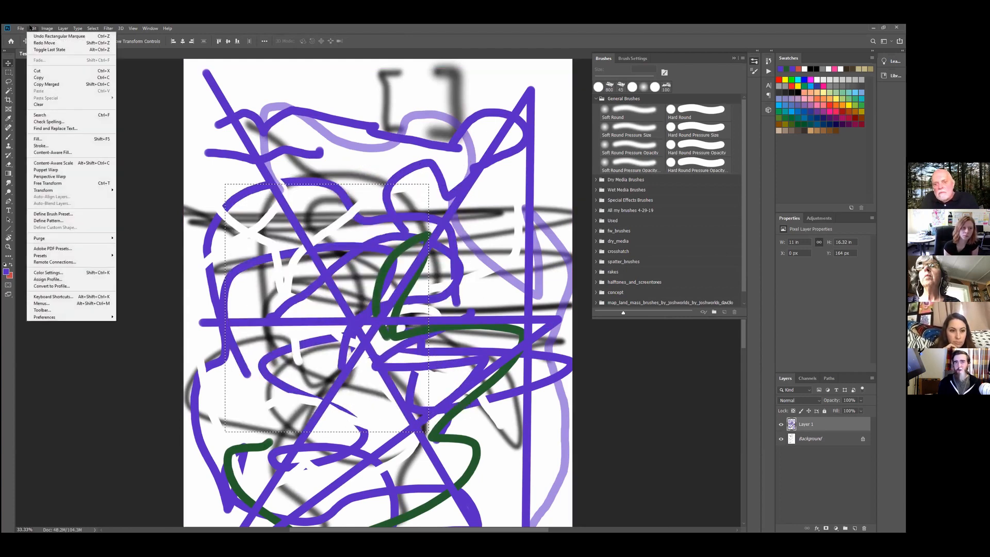
mouse_move(50, 191)
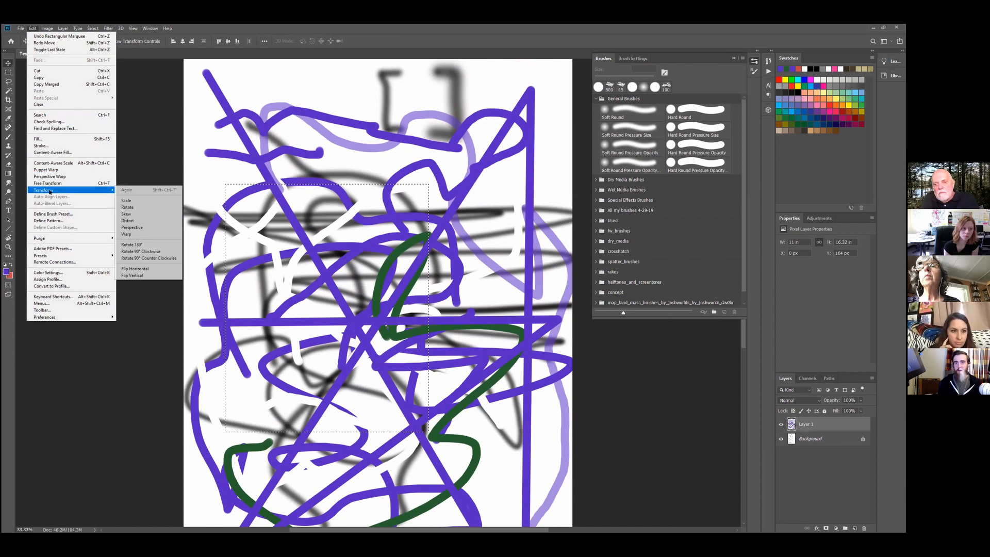
click(143, 201)
drag(429, 181, 428, 202)
key(ctrl+z)
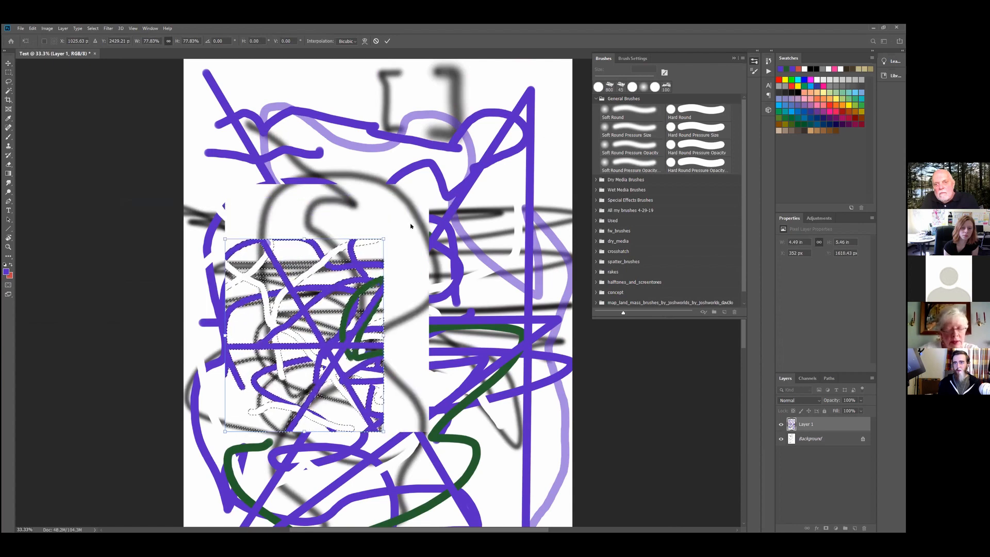
key(Escape)
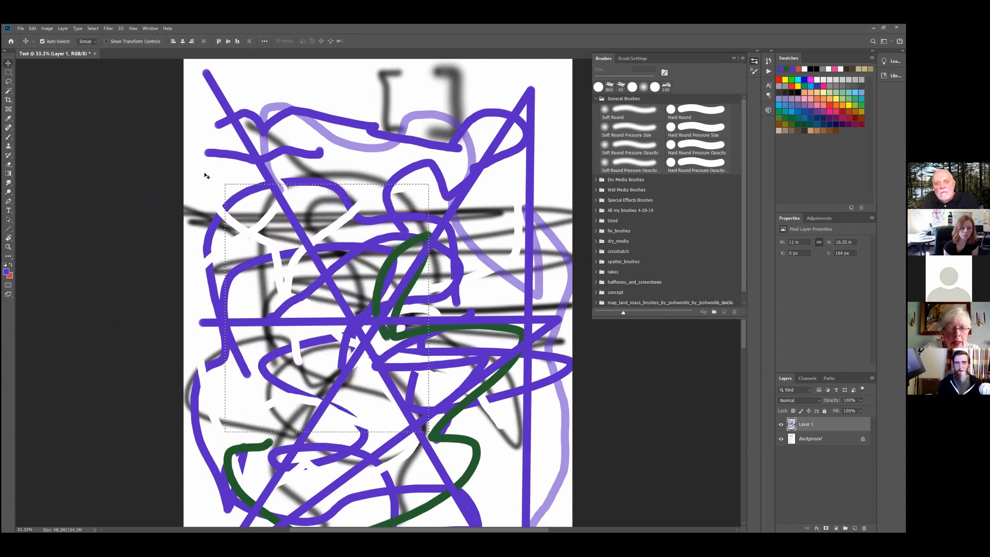
Try scaling the selected artwork proportionally from its upper-right corner to about 70% and about 100%, and cancel the transform
click(32, 28)
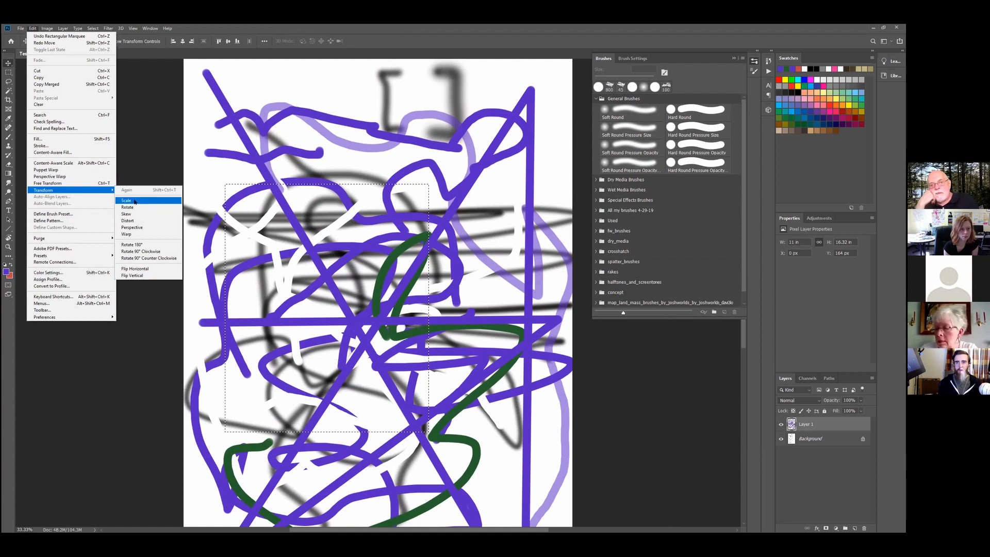
click(126, 201)
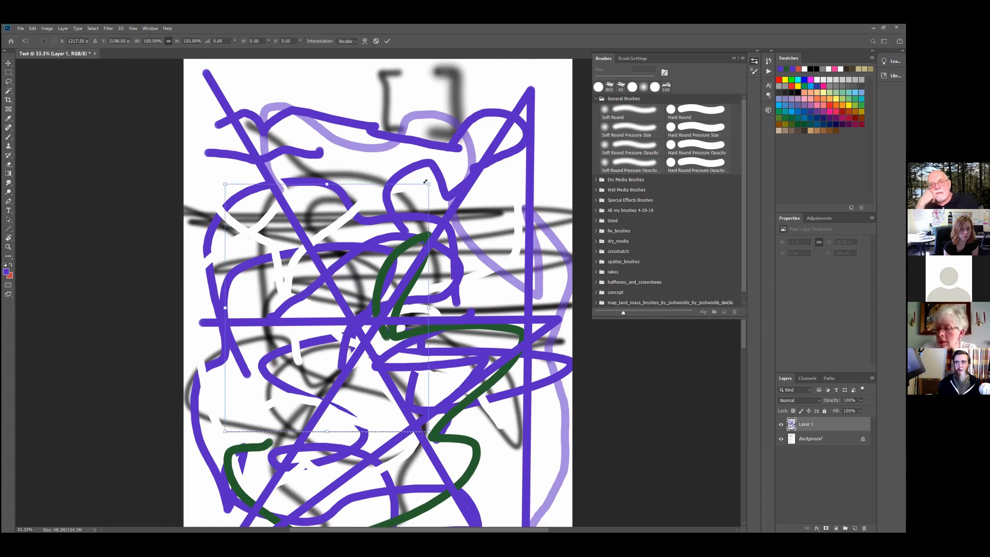
drag(388, 212, 352, 248)
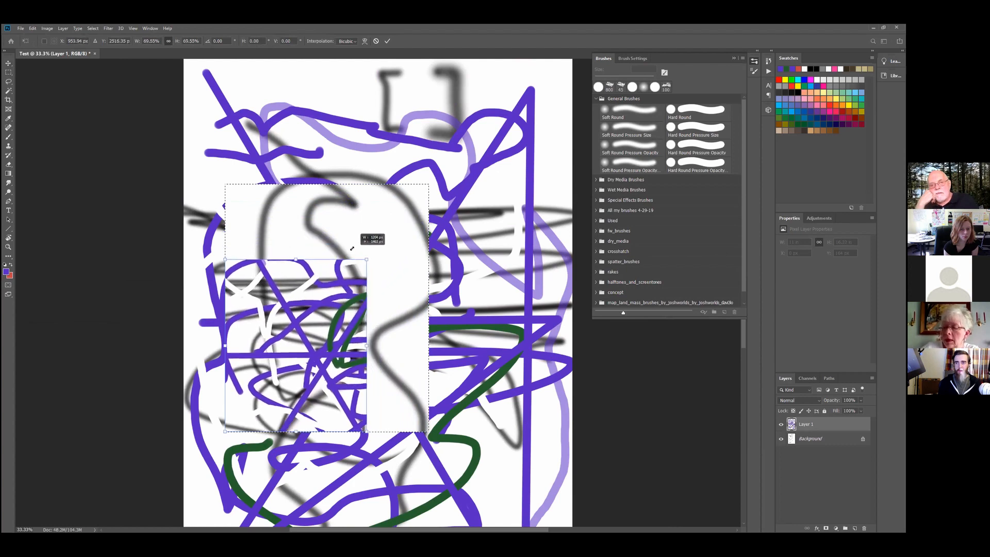
drag(407, 203, 437, 192)
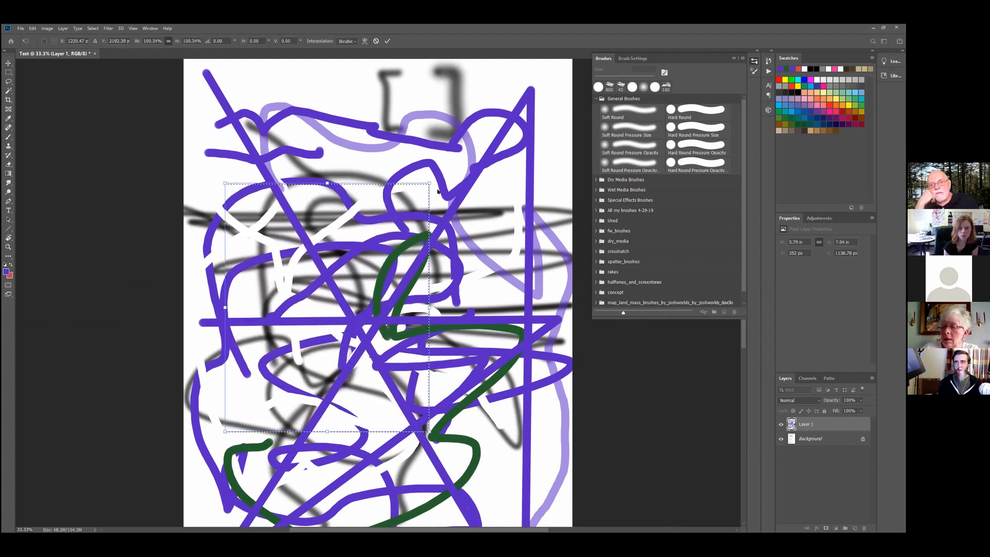
click(376, 42)
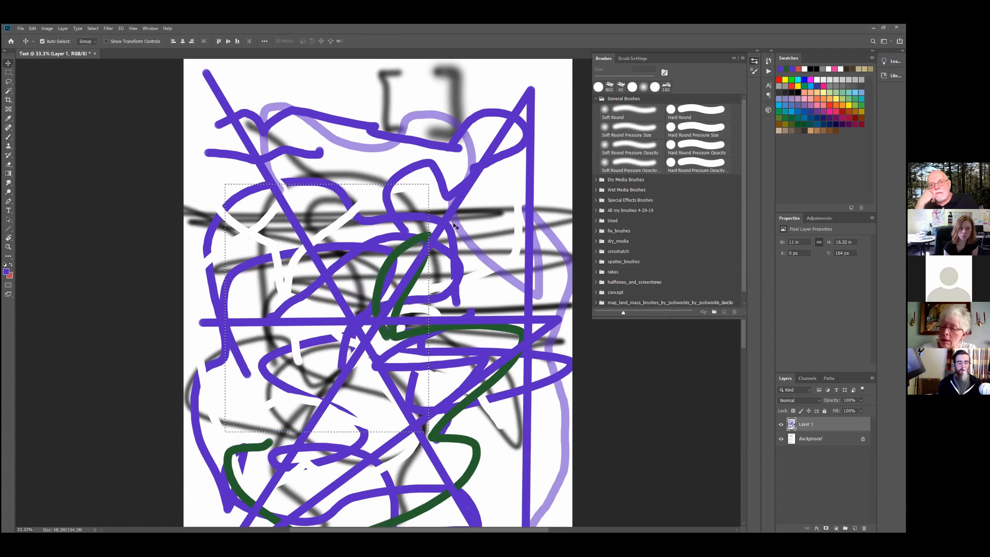
Rotate the selected part of Layer 1 by 180 degrees with Free Transform, and clear the selection
key(ctrl)
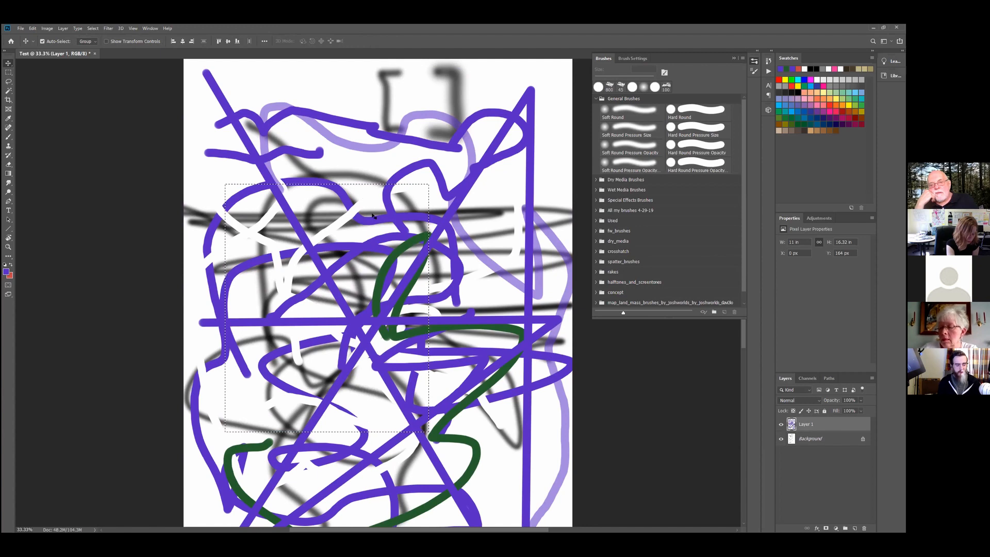
key(ctrl)
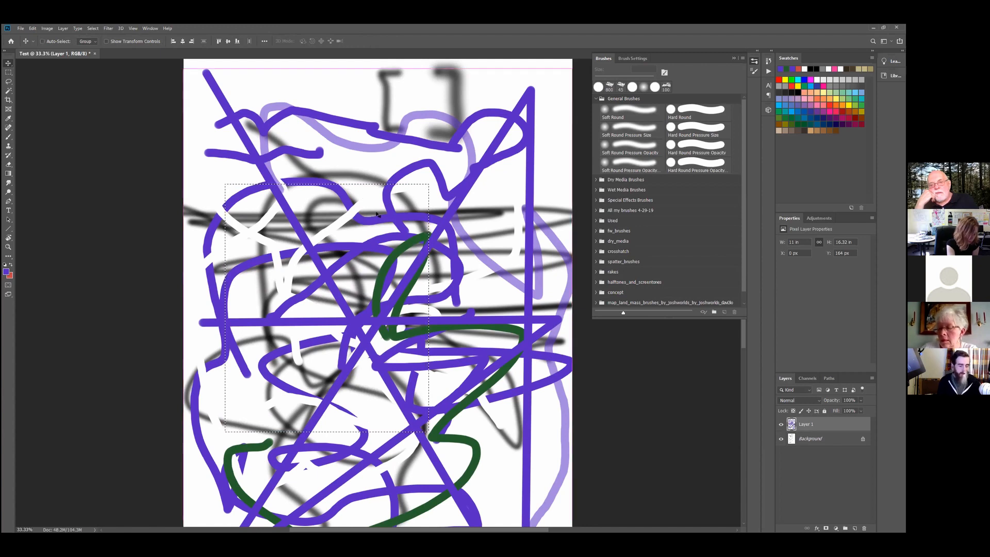
key(ctrl+t)
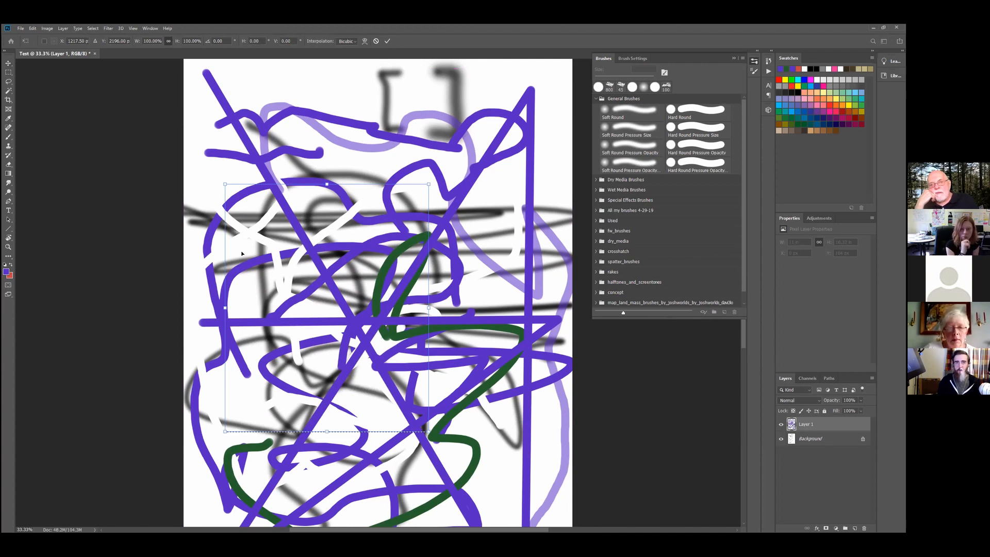
mouse_move(428, 182)
mouse_down()
mouse_move(475, 127)
mouse_move(428, 185)
mouse_up()
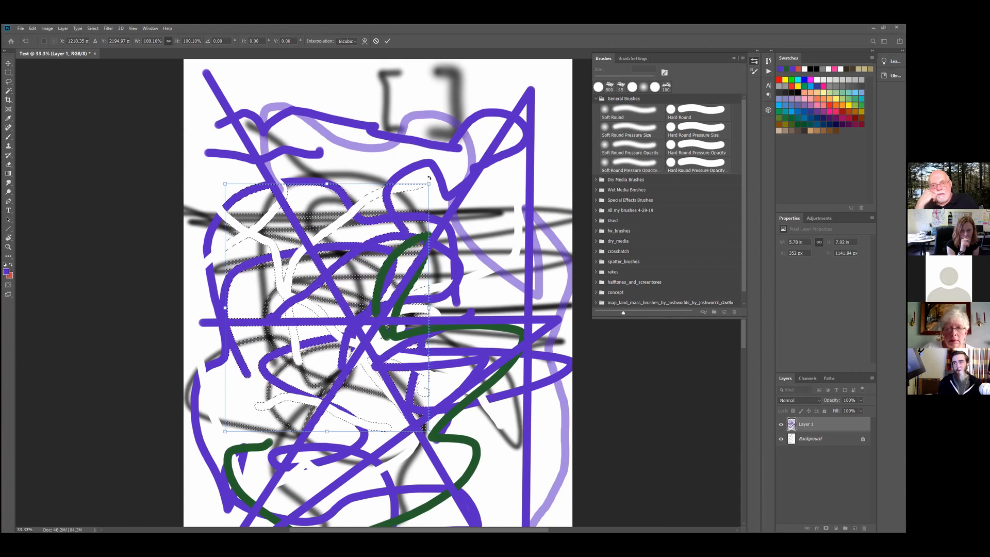
drag(429, 178, 461, 405)
drag(472, 302, 310, 455)
key(Escape)
key(ctrl+d)
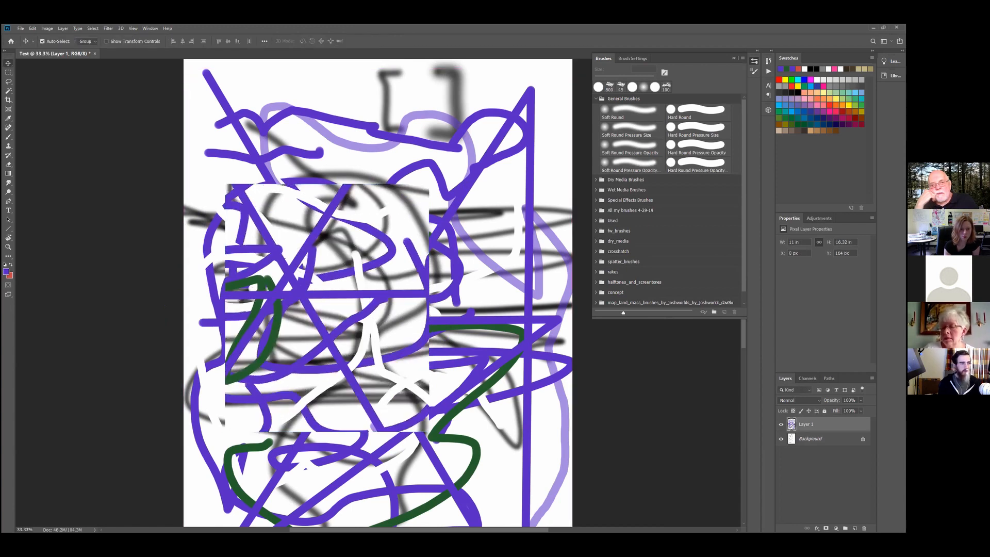
Hide Layer 1, and try deleting the Background layer, undoing the deletion
scroll(484, 411, down, 1)
scroll(484, 411, up, 1)
key(m)
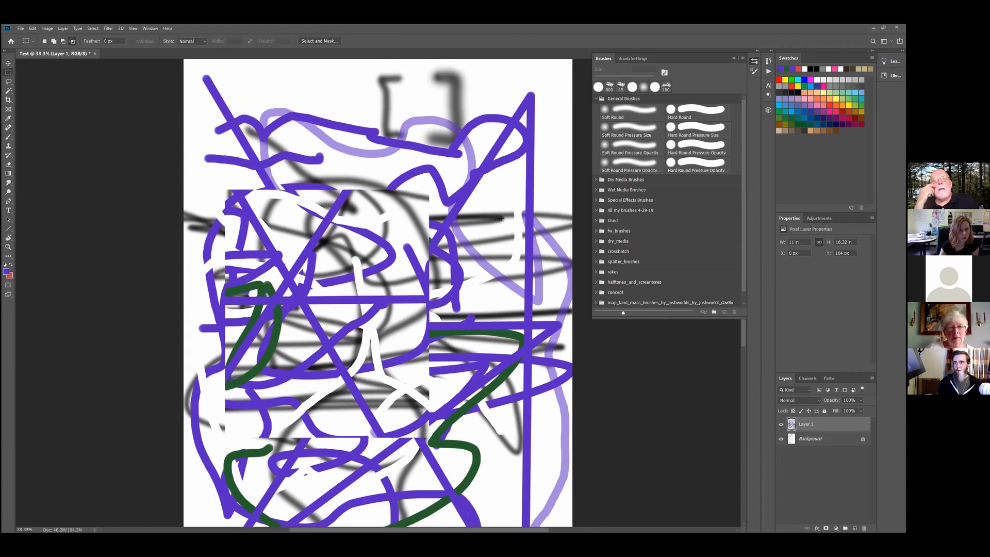
click(780, 424)
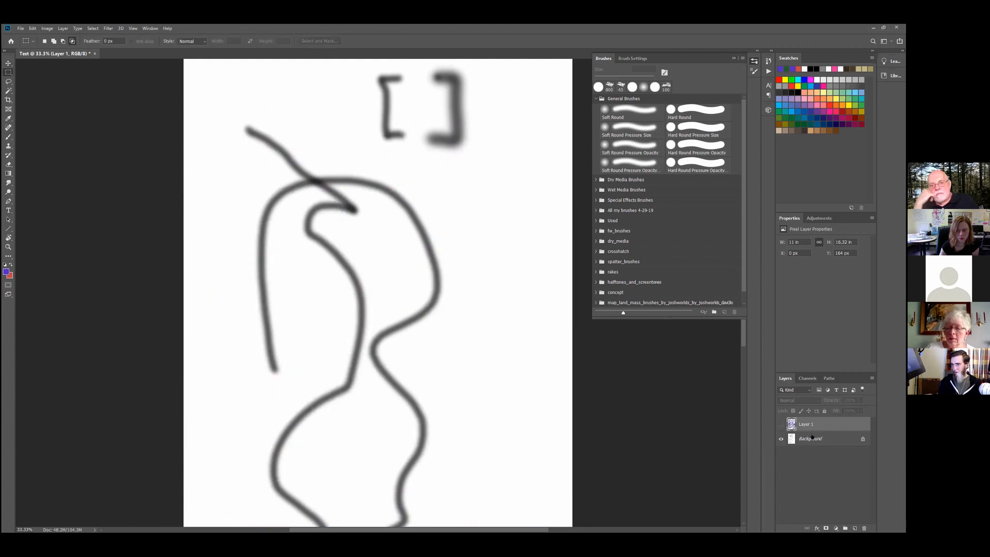
click(814, 440)
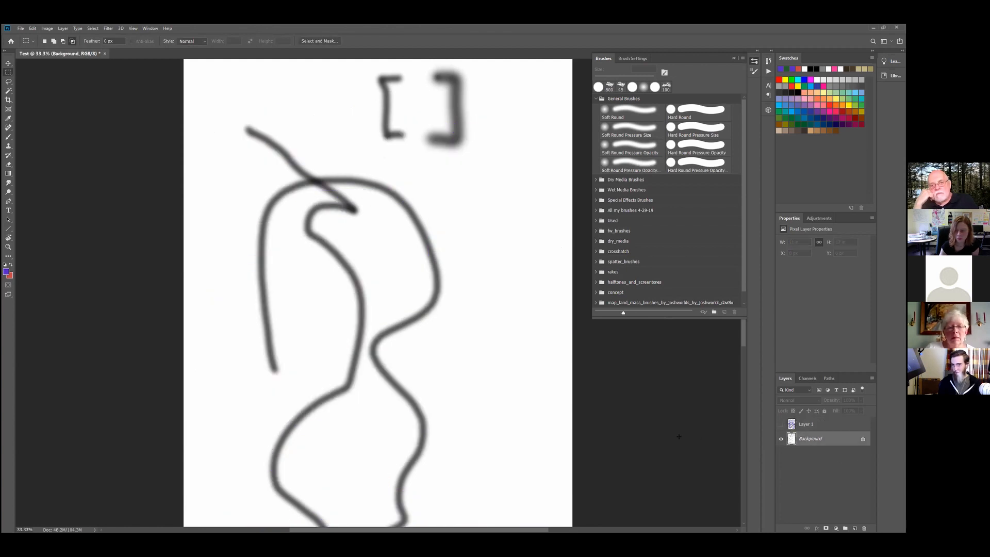
key(Delete)
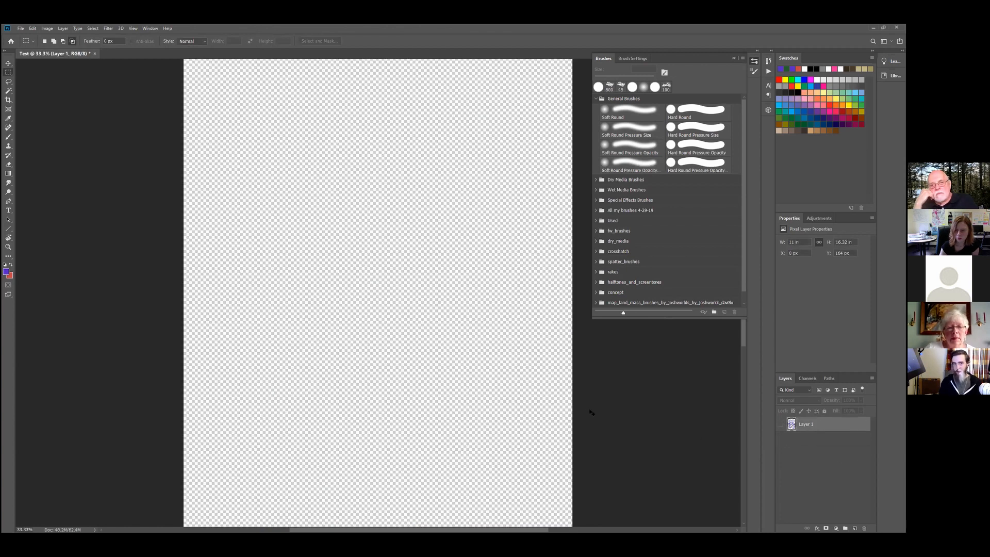
key(ctrl+z)
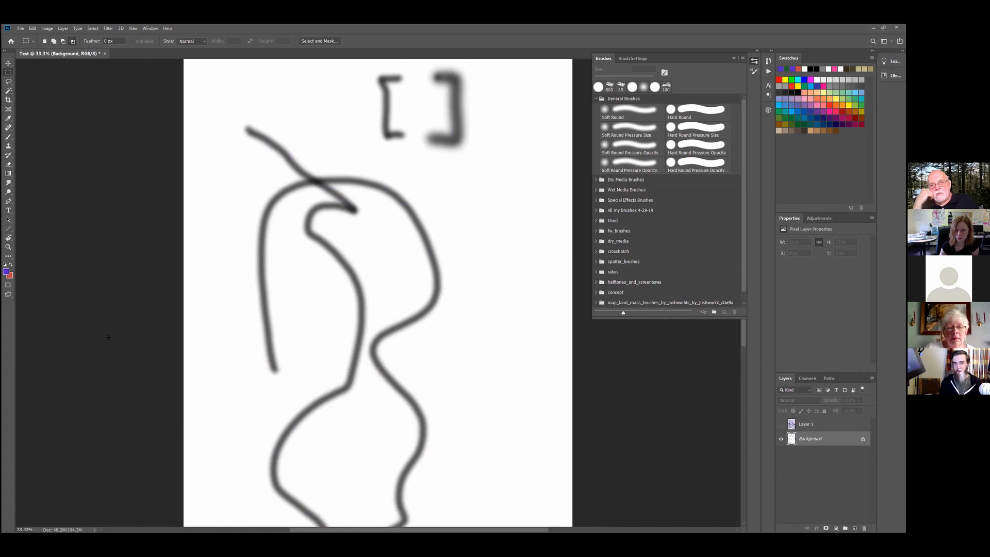
Set the foreground color to white and fill the whole Background layer with it
click(6, 271)
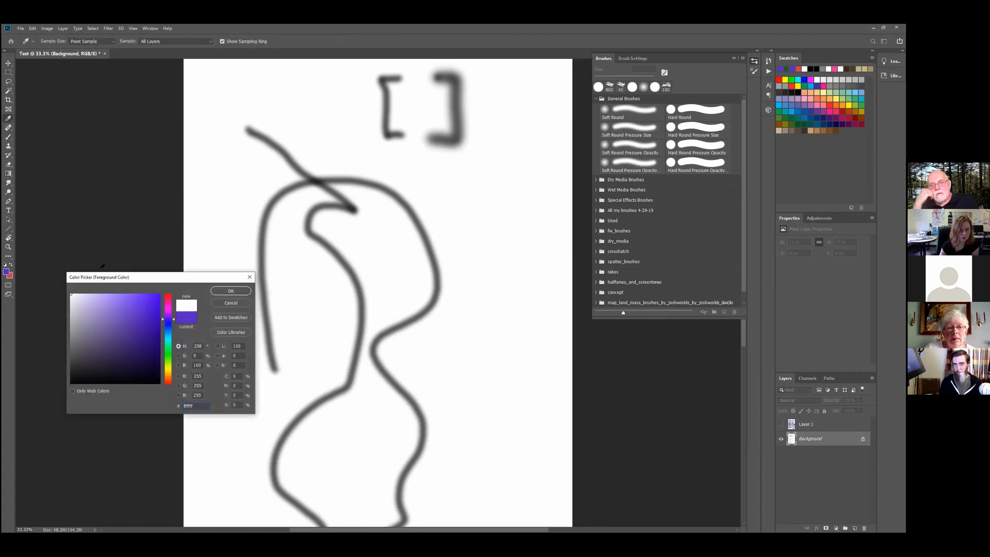
click(231, 291)
key(alt+BackSpace)
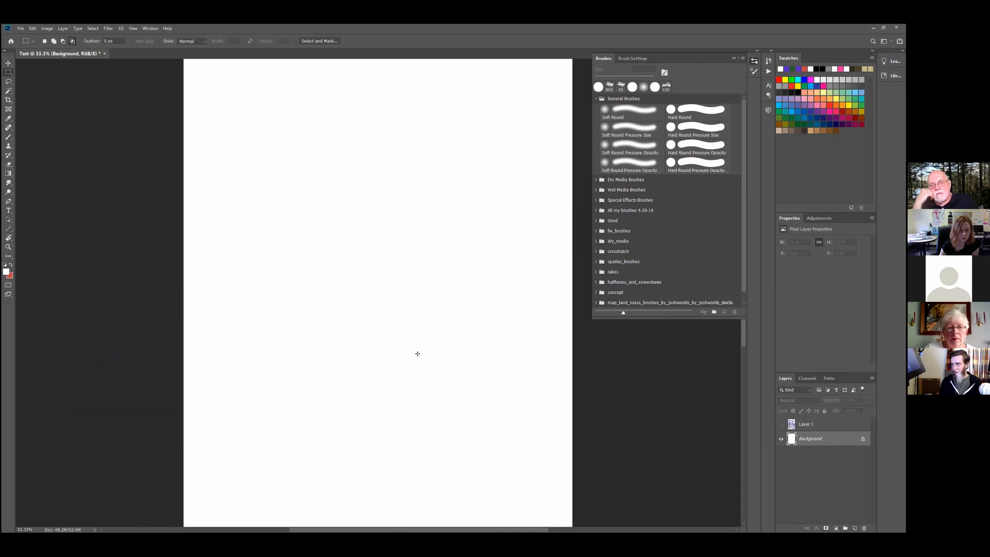
Paint a long red zigzag scribble across the Background layer with the 70 px Hard Round brush
key(x)
drag(258, 134, 436, 372)
key(ctrl+d)
key(b)
mouse_move(191, 374)
mouse_down()
mouse_move(410, 347)
mouse_move(503, 237)
mouse_move(479, 115)
mouse_move(282, 212)
mouse_move(478, 362)
mouse_move(479, 519)
mouse_up()
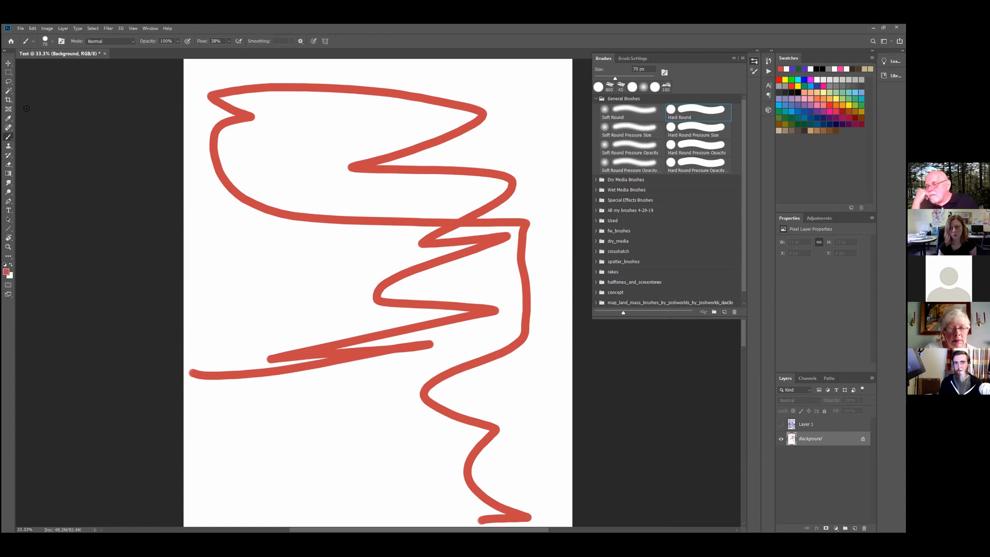
Draw a rectangular marquee around the middle of the red scribble, replacing a first trial selection
click(8, 72)
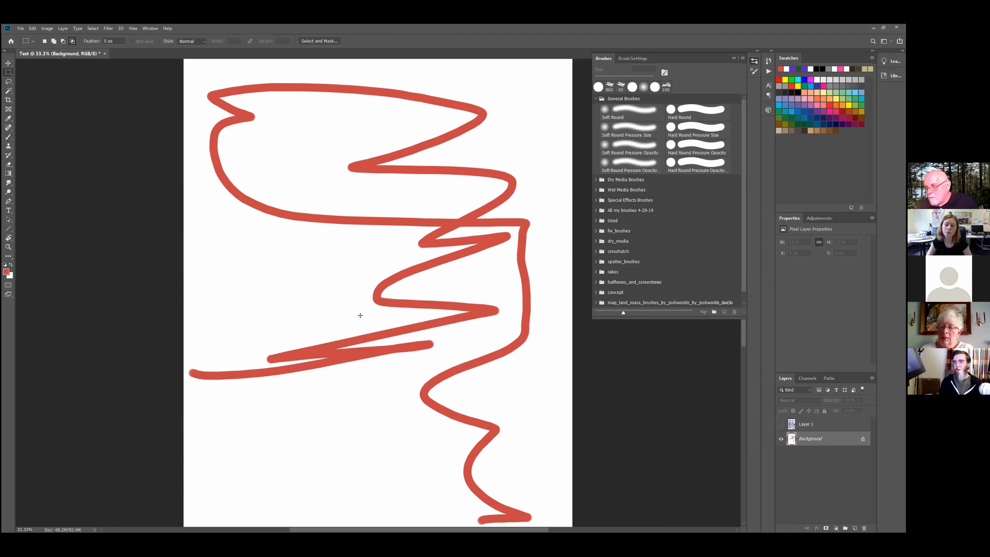
drag(279, 282, 487, 428)
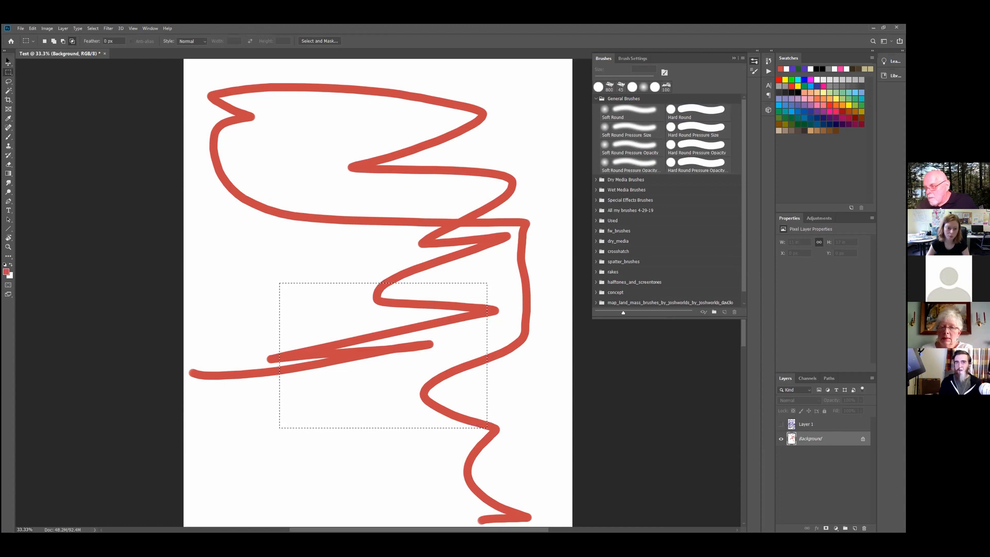
key(ctrl+d)
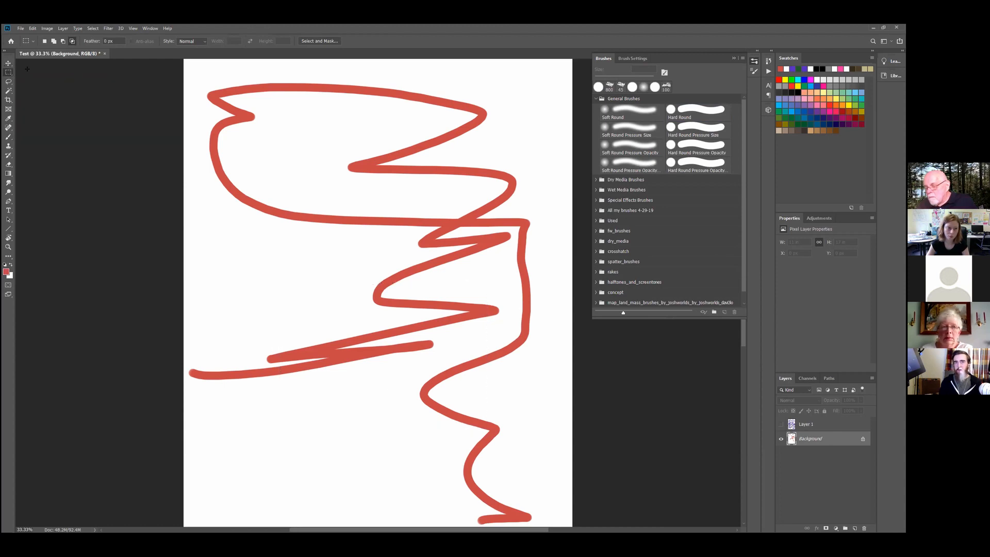
mouse_move(280, 273)
mouse_down()
mouse_move(446, 395)
mouse_move(502, 417)
mouse_up()
Brush violet scribbles inside the marquee and across its left edge to show the selection limiting the paint, and deselect
key(b)
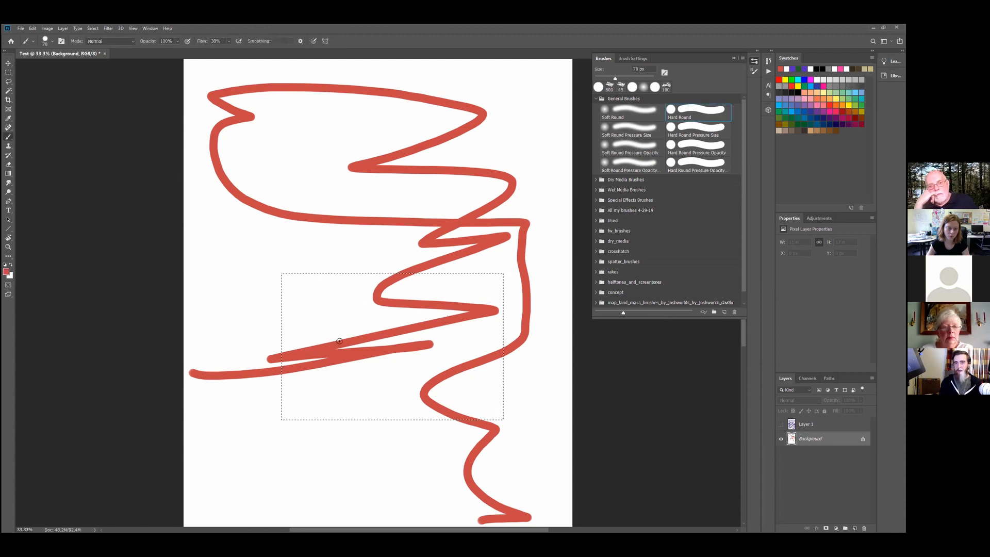
click(12, 263)
click(6, 271)
drag(122, 300, 92, 295)
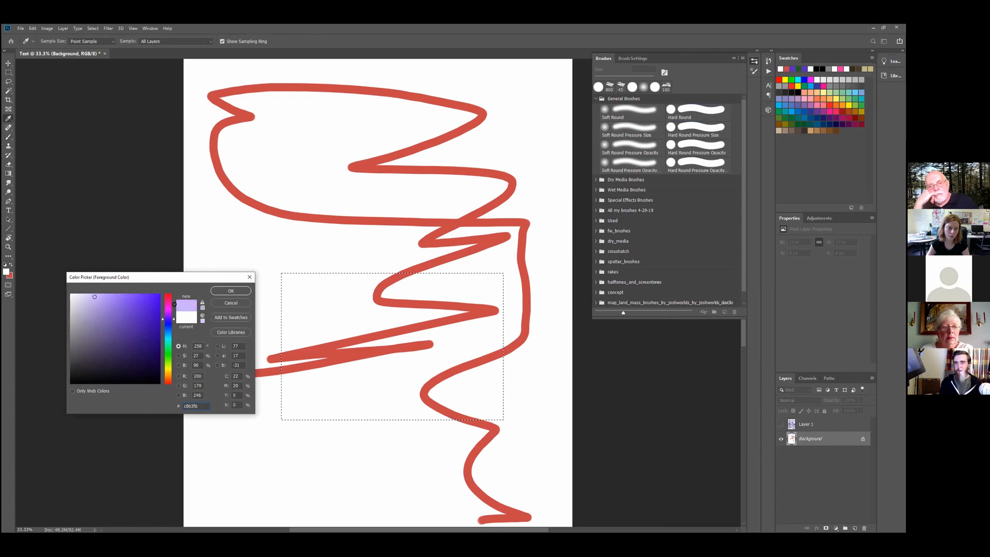
click(231, 291)
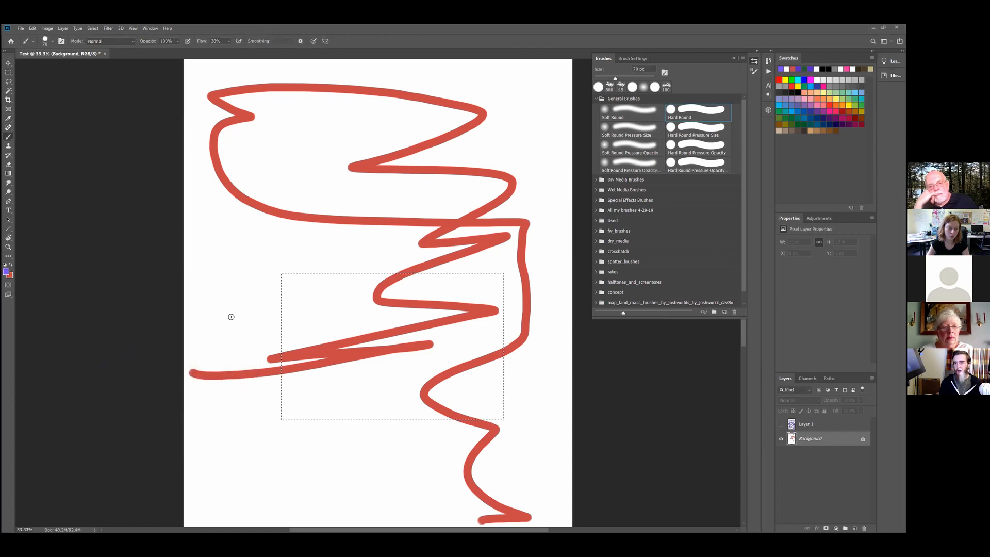
drag(368, 361, 378, 335)
mouse_move(441, 346)
mouse_down()
mouse_move(372, 349)
mouse_move(349, 318)
mouse_up()
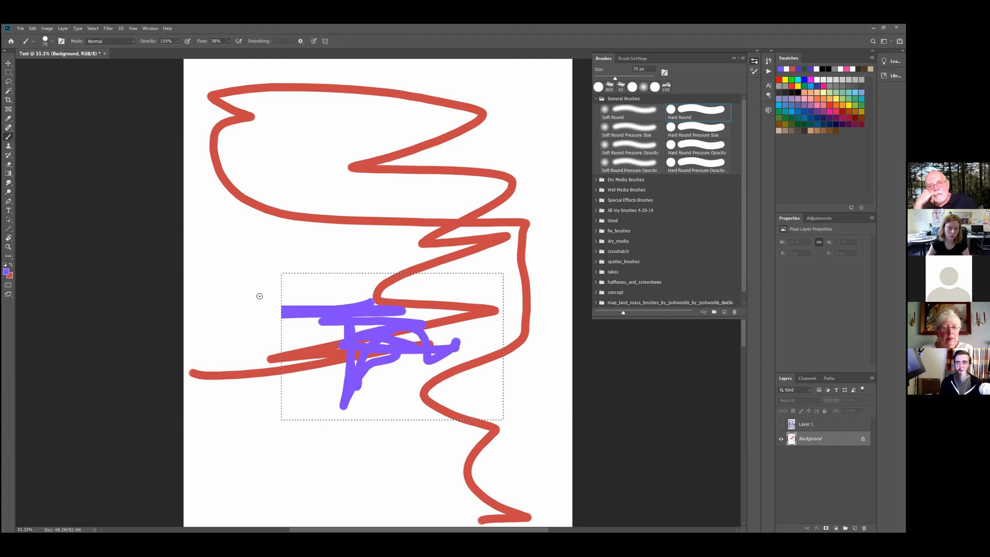
mouse_move(237, 329)
mouse_down()
mouse_move(396, 338)
mouse_move(394, 363)
mouse_move(420, 310)
mouse_up()
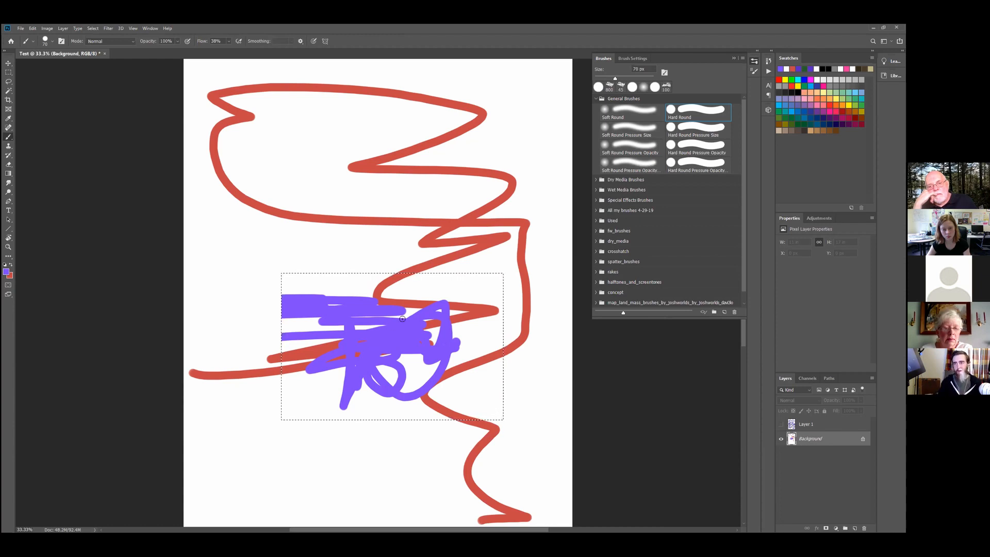
key(ctrl+d)
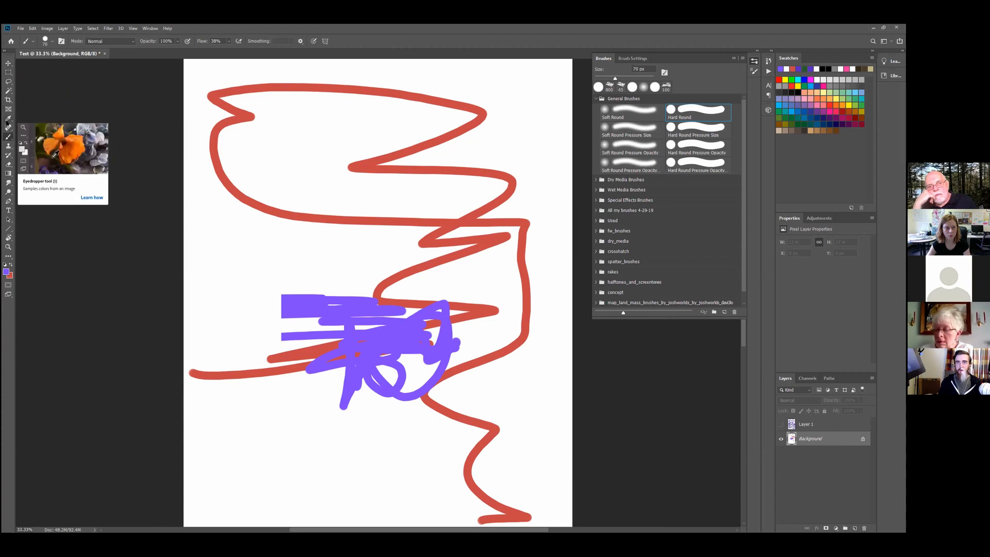
Select the red strokes with the Magic Wand, and reselect them with the tolerance raised to 32
click(8, 90)
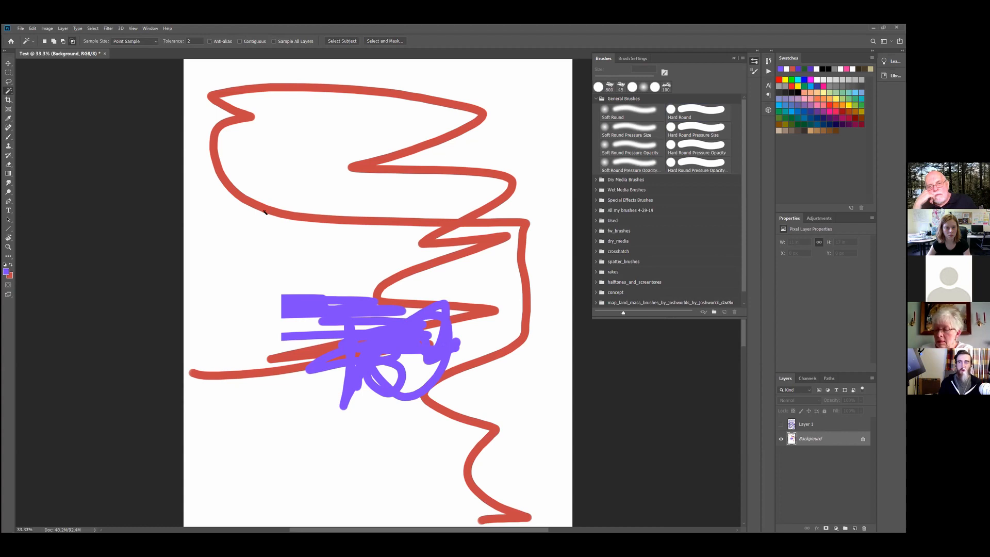
click(222, 176)
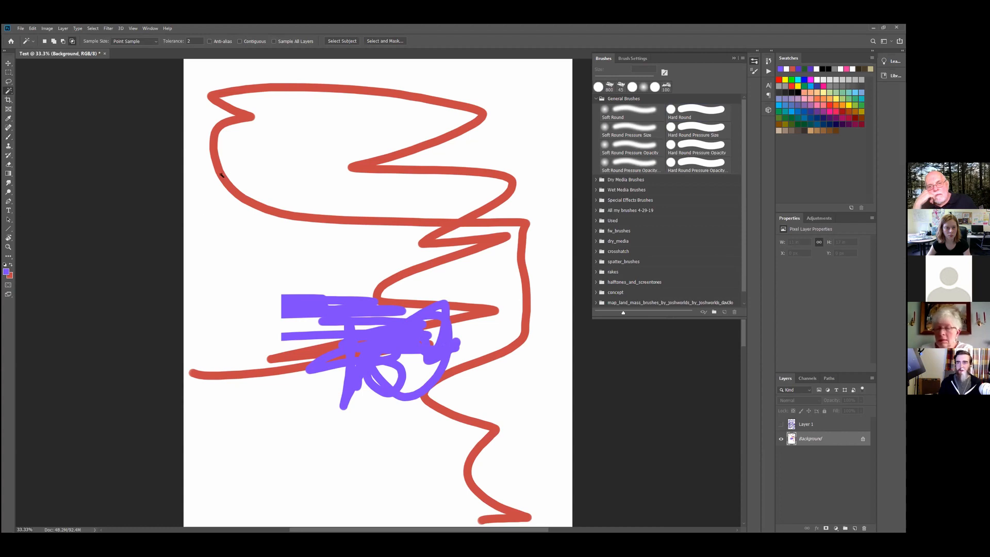
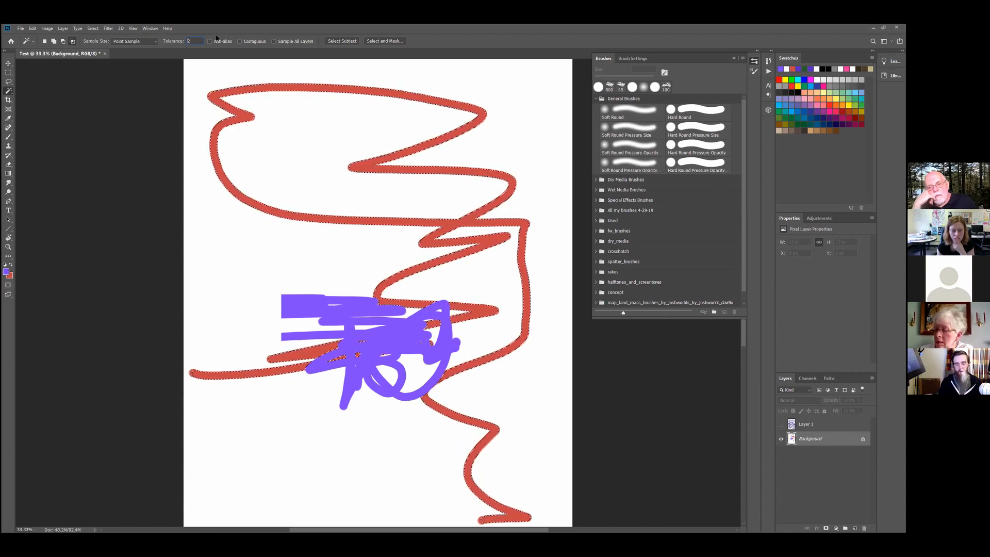
key(ctrl+d)
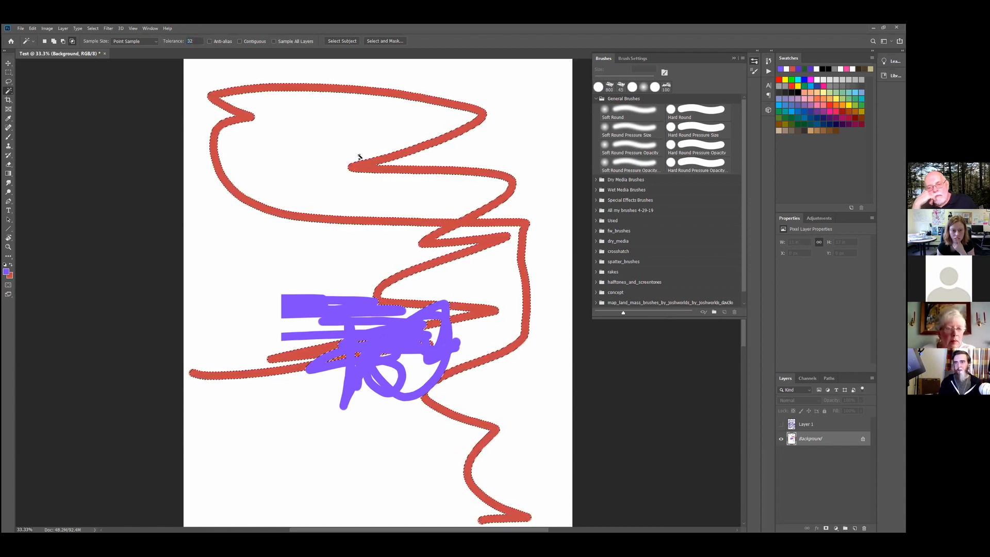
Examine the selection outline along the red strokes at 100% zoom, and fit the whole canvas in view
key(ctrl+plus)
key(ctrl+plus)
key(ctrl+plus)
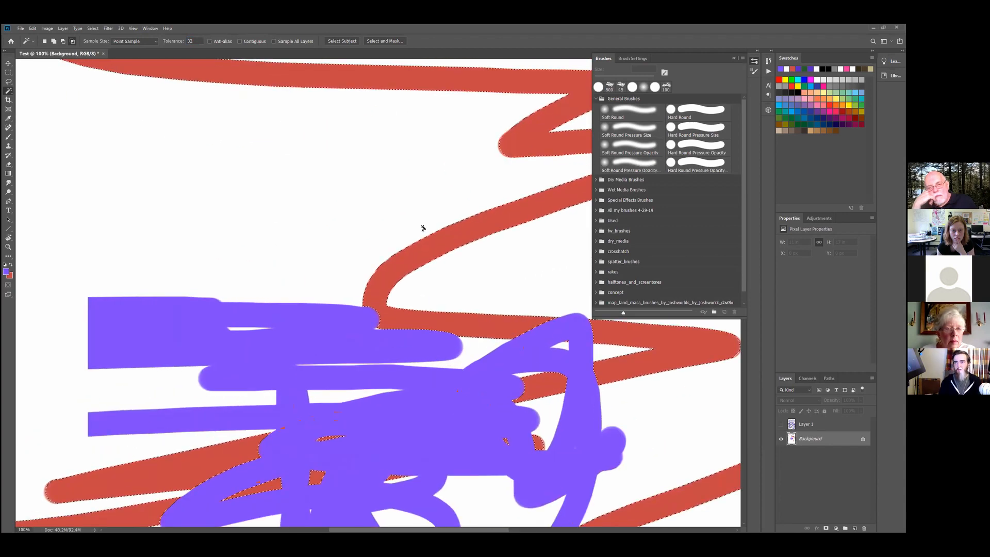
scroll(435, 209, up, 3)
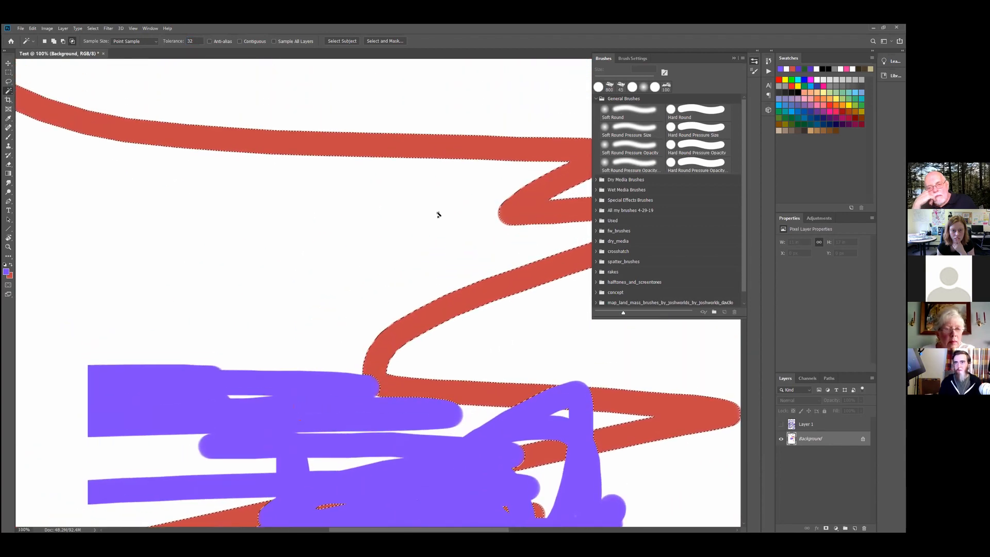
scroll(334, 177, down, 1)
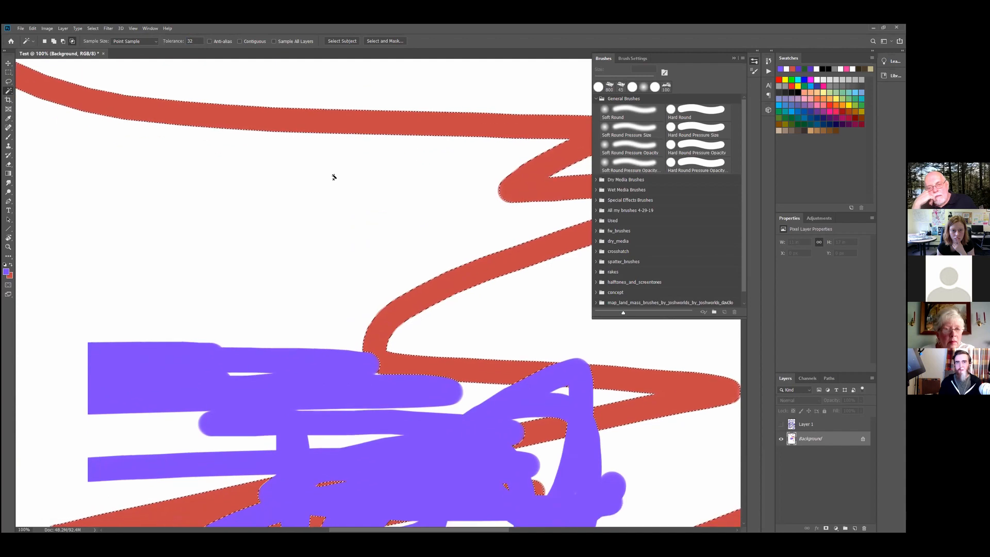
key(ctrl+0)
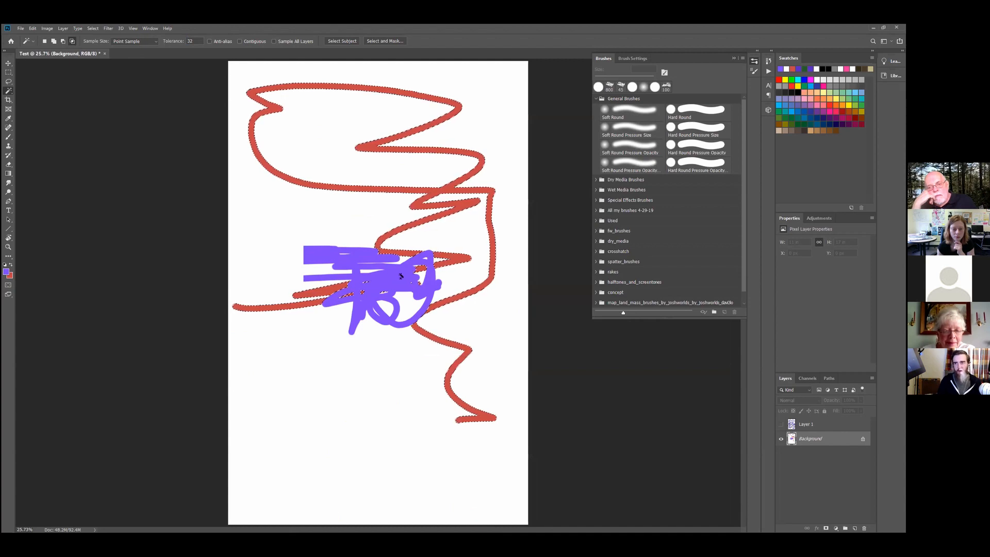
Try to extend the Magic Wand selection to the violet strokes, and deselect everything
shift+click(395, 277)
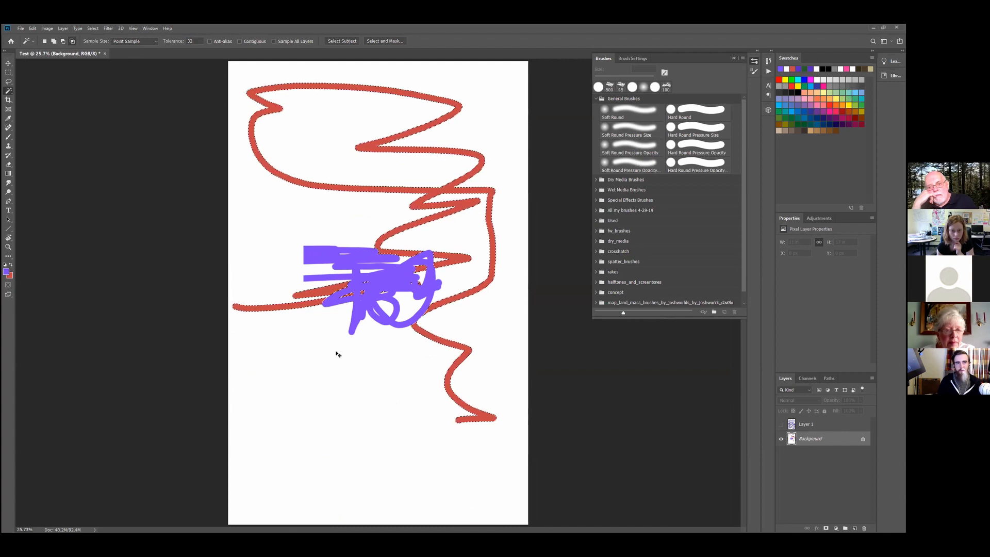
key(ctrl+d)
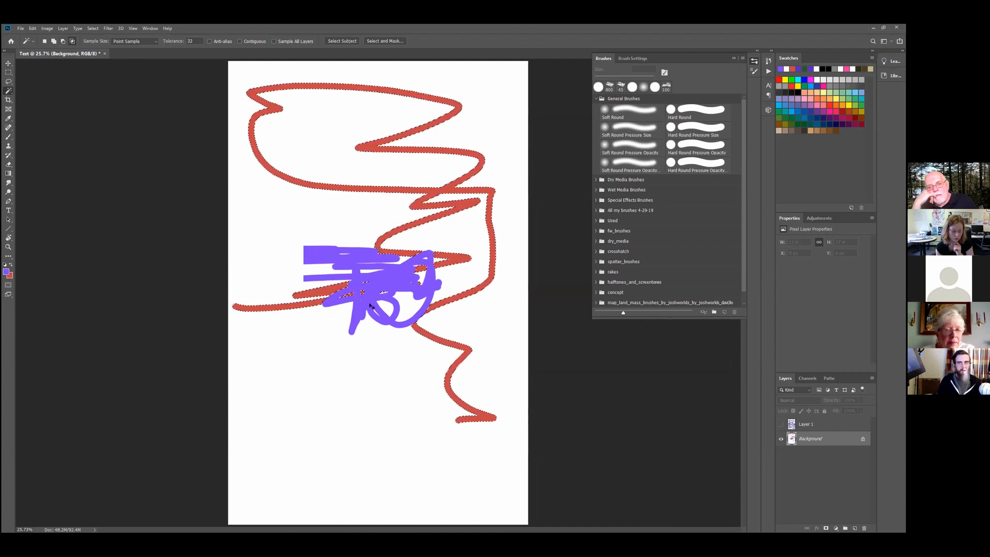
click(9, 72)
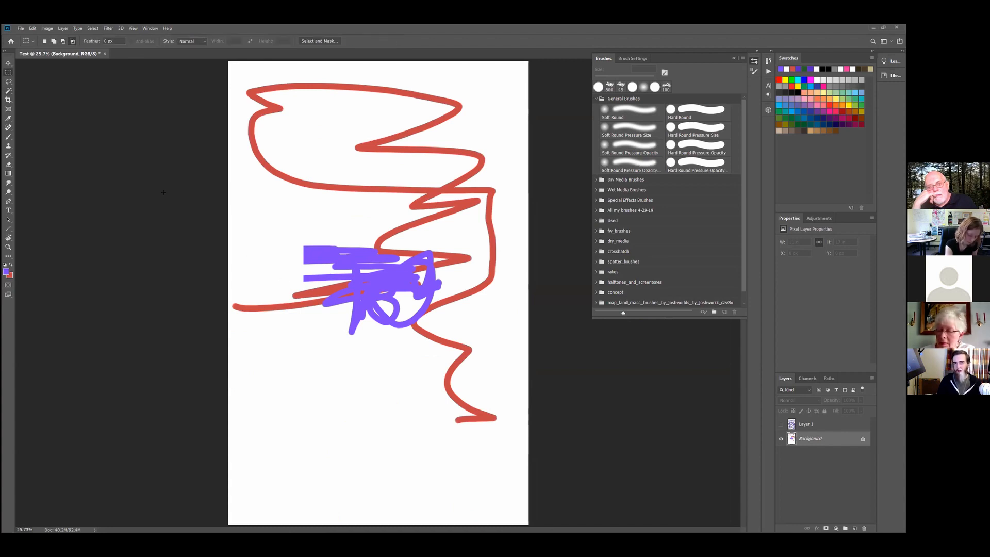
Set the foreground color to muted green #59a263, test a Paint Bucket fill on the white area around the scribbles, and undo the fill
click(8, 173)
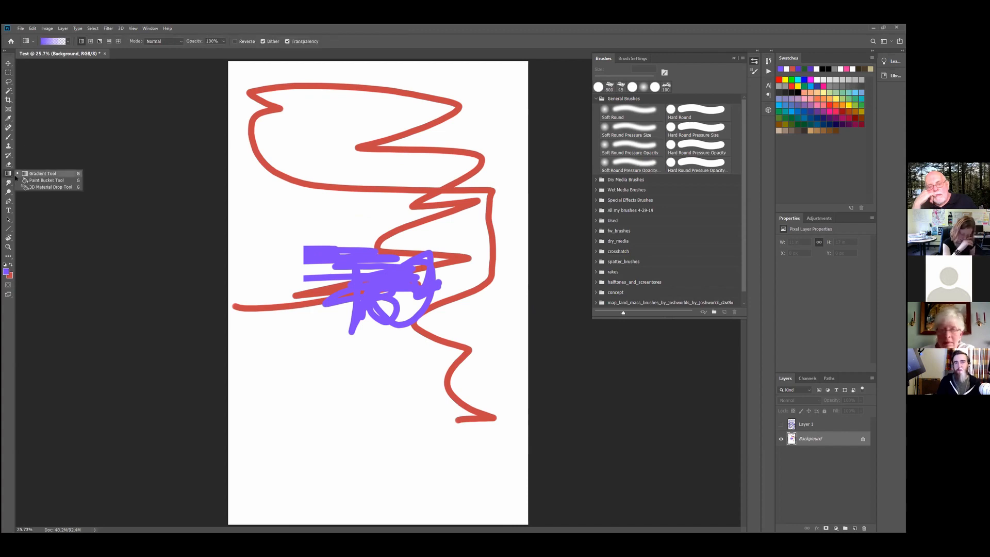
click(47, 180)
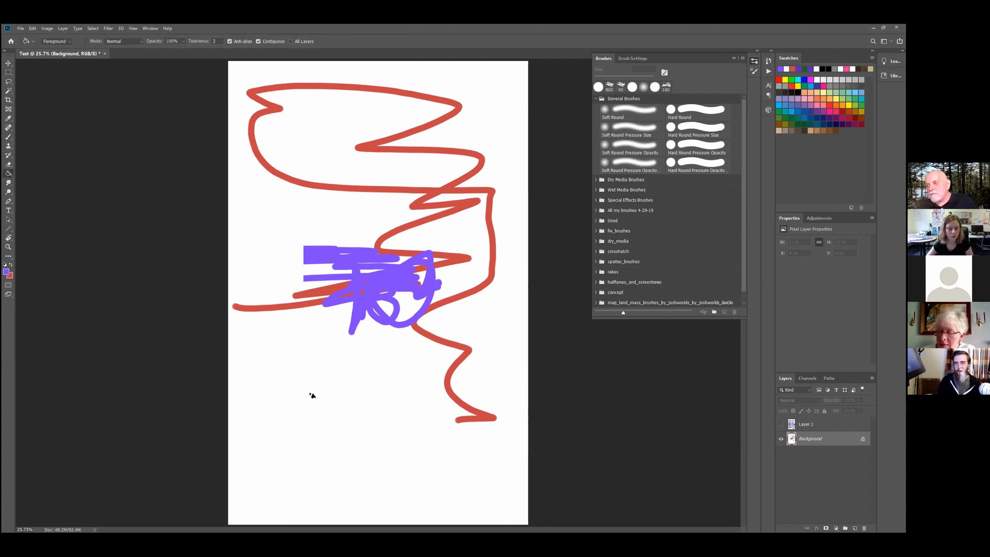
click(6, 272)
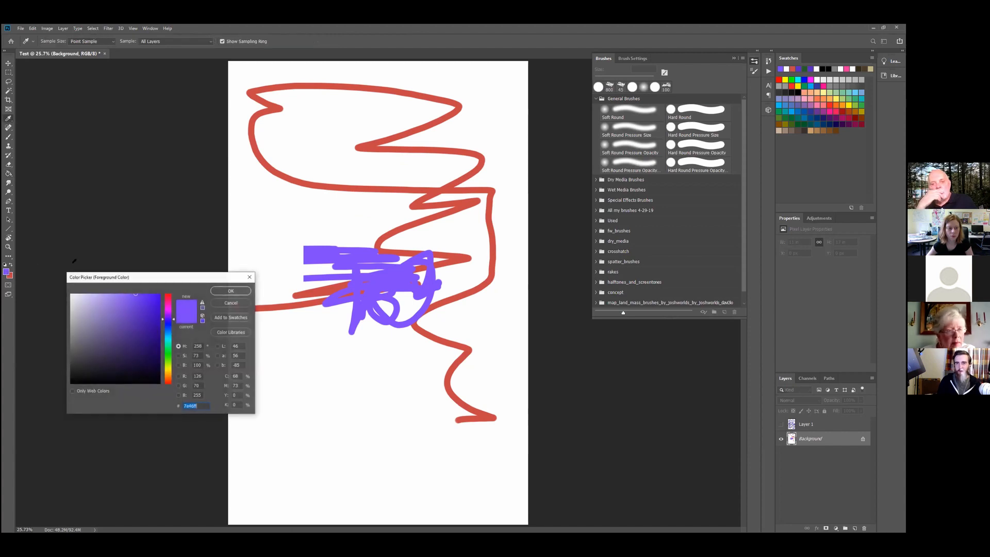
click(168, 351)
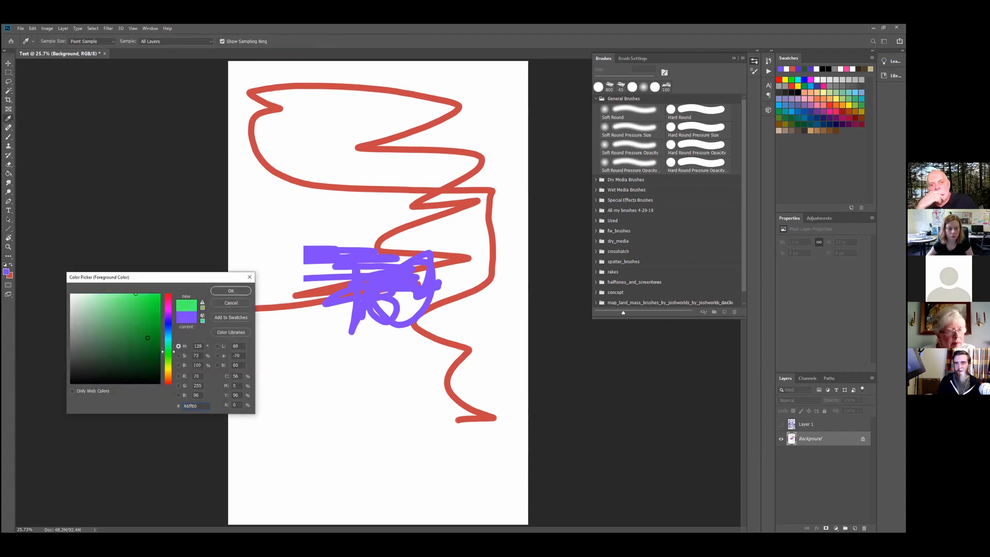
click(109, 327)
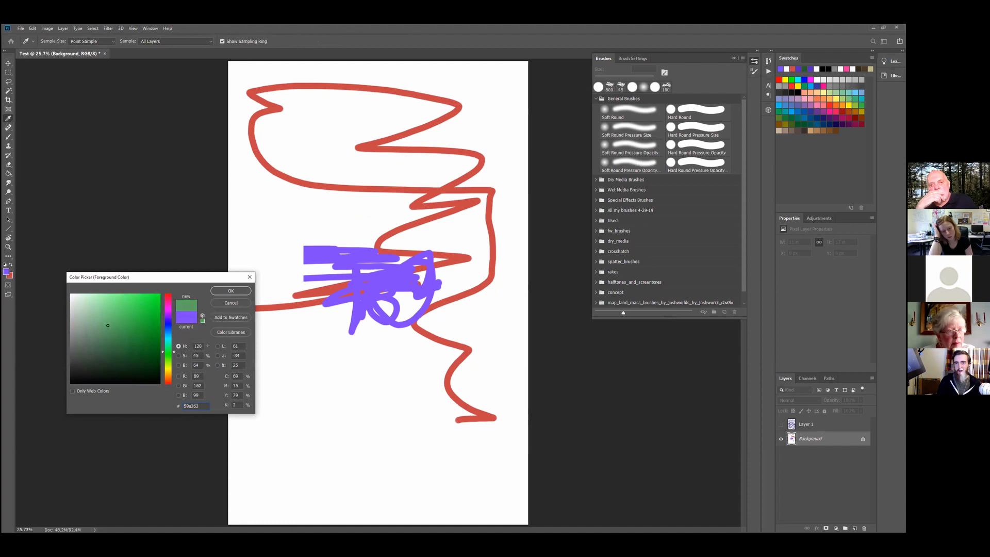
click(222, 291)
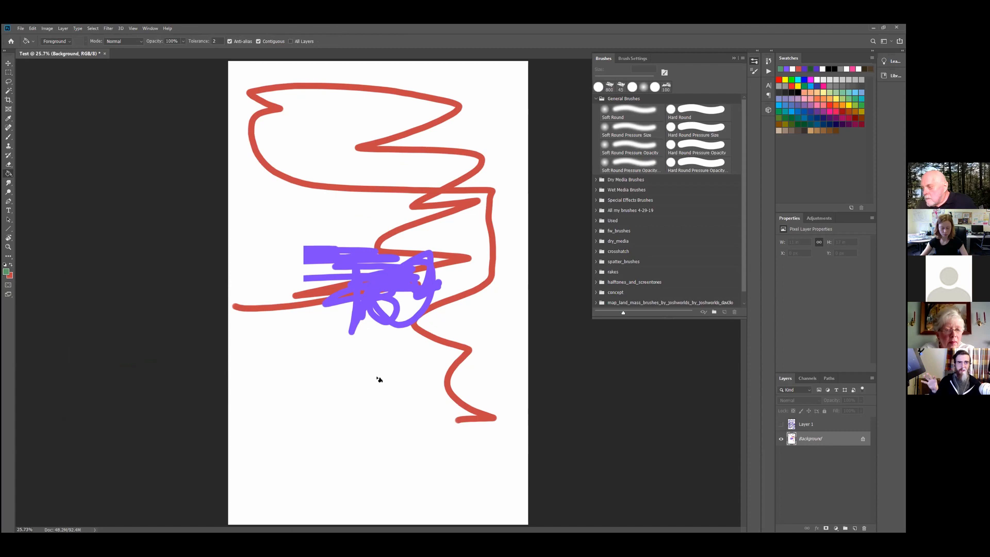
click(317, 372)
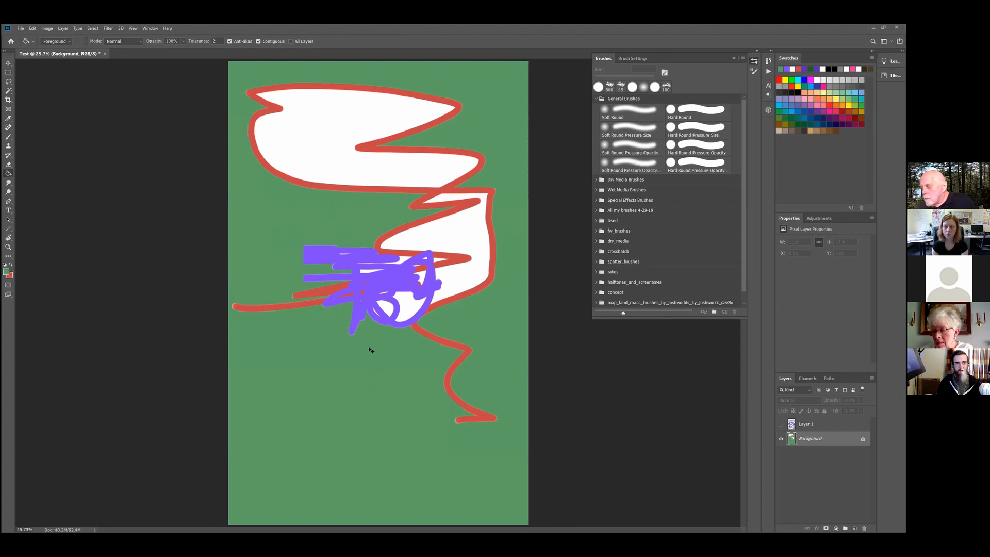
key(ctrl+z)
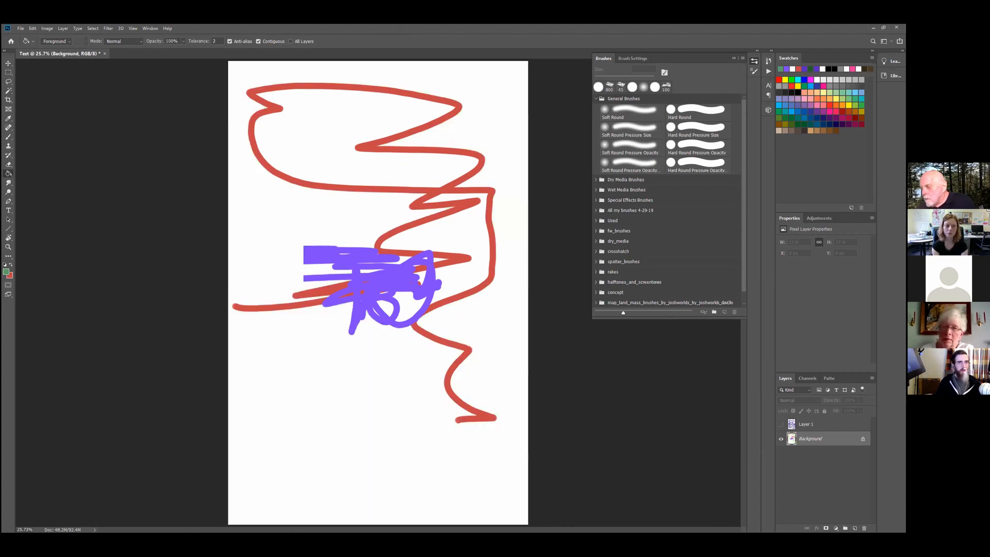
Draw a rectangular marquee below and across the violet scribble, fill its lower white area with green using the Paint Bucket, and deselect
key(m)
drag(266, 272, 402, 452)
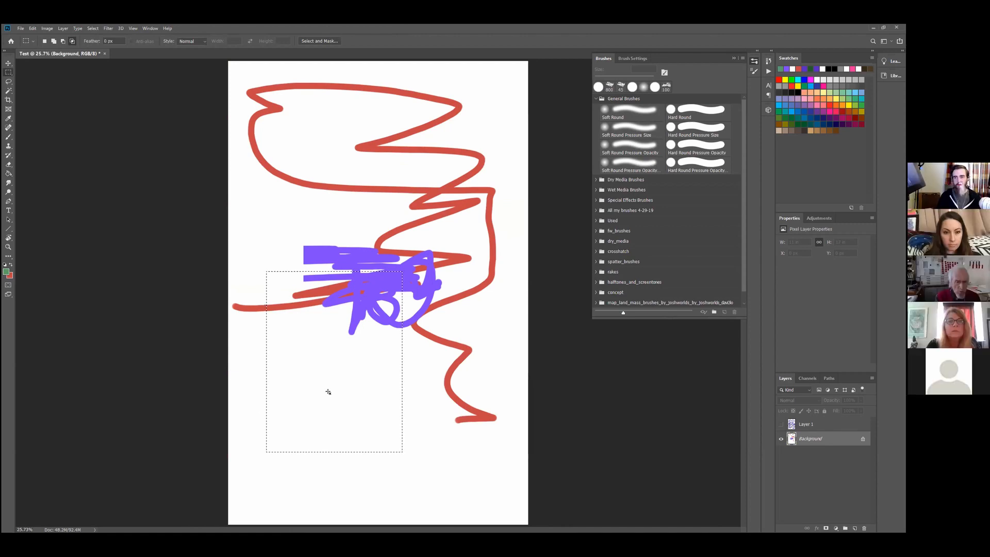
key(g)
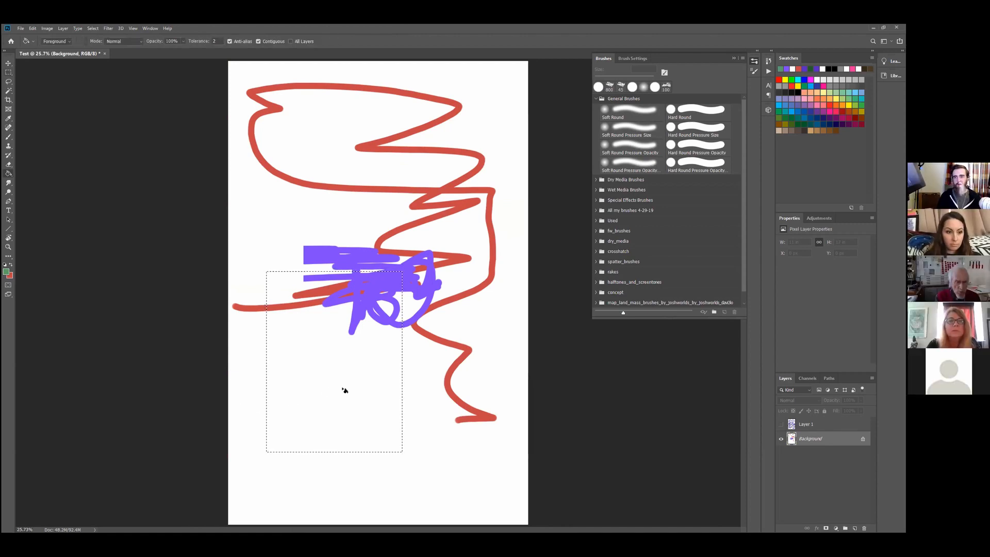
click(8, 174)
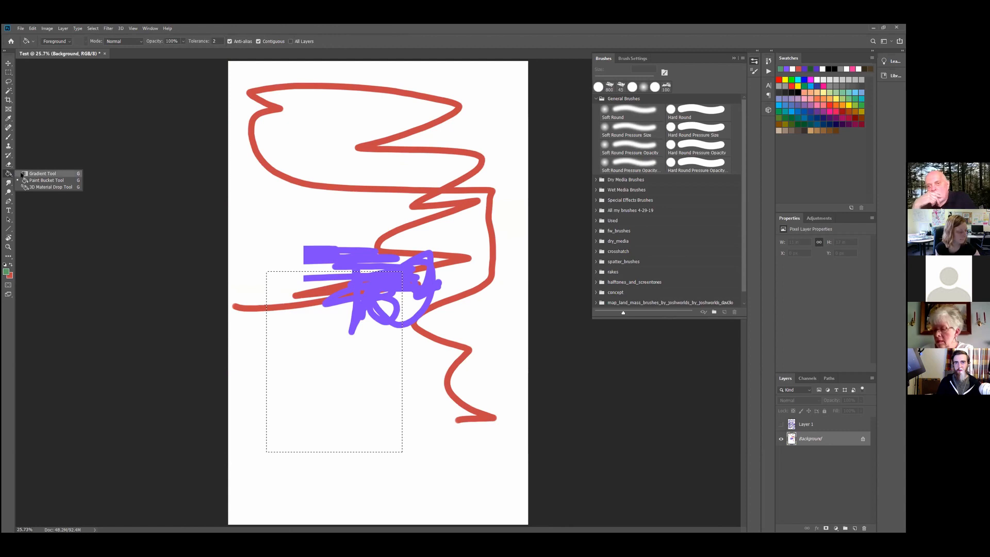
click(44, 181)
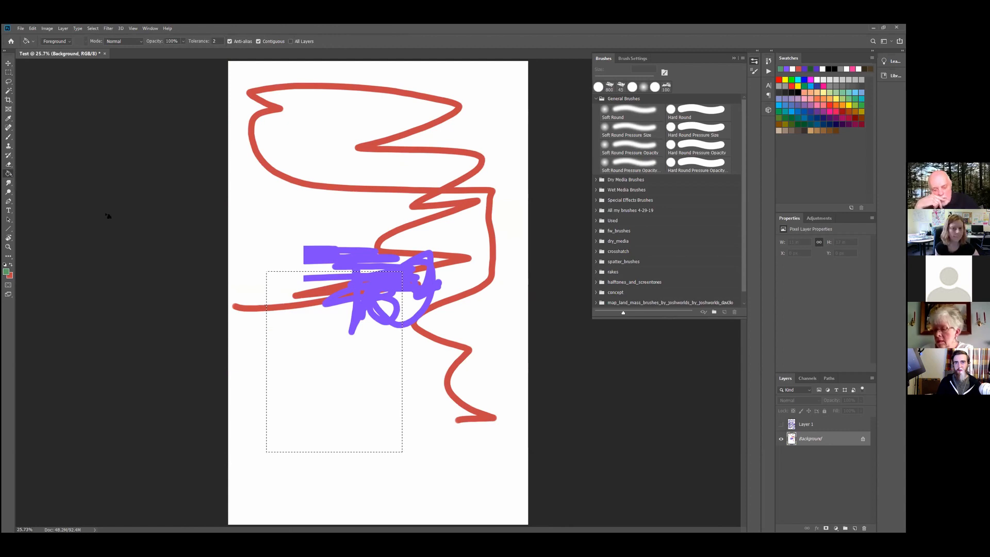
click(321, 378)
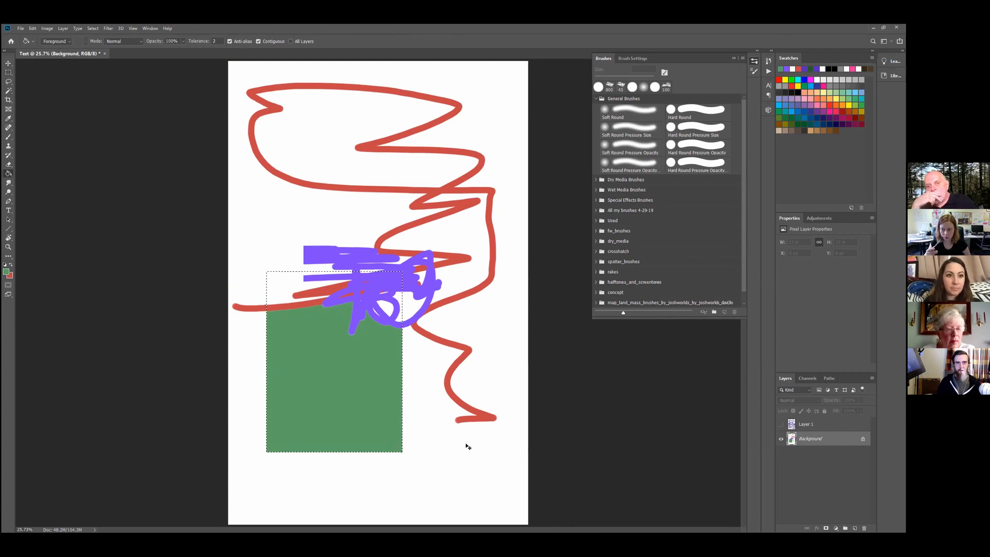
key(ctrl+d)
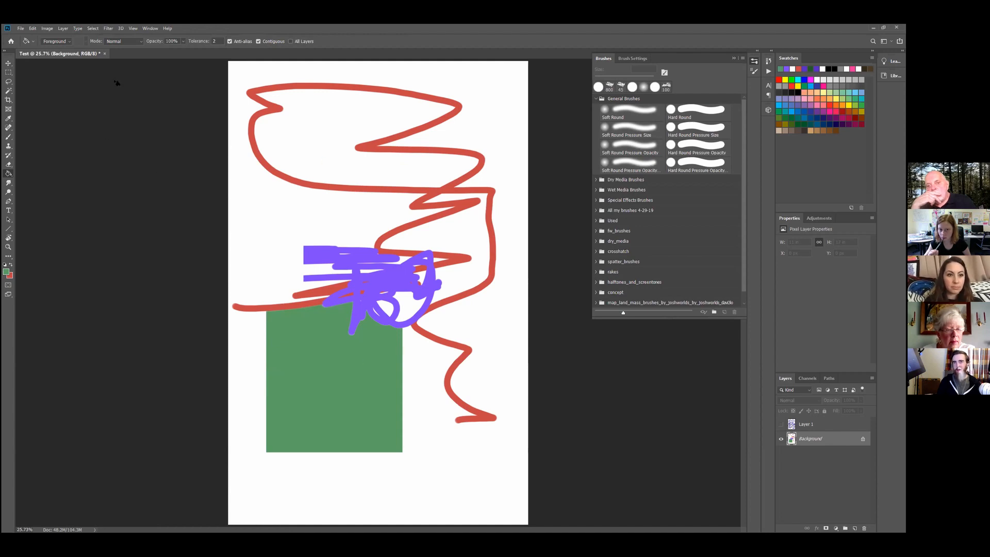
Fill the whole Background layer using the Fill command with contents set to Foreground Color, and undo the fill
click(32, 28)
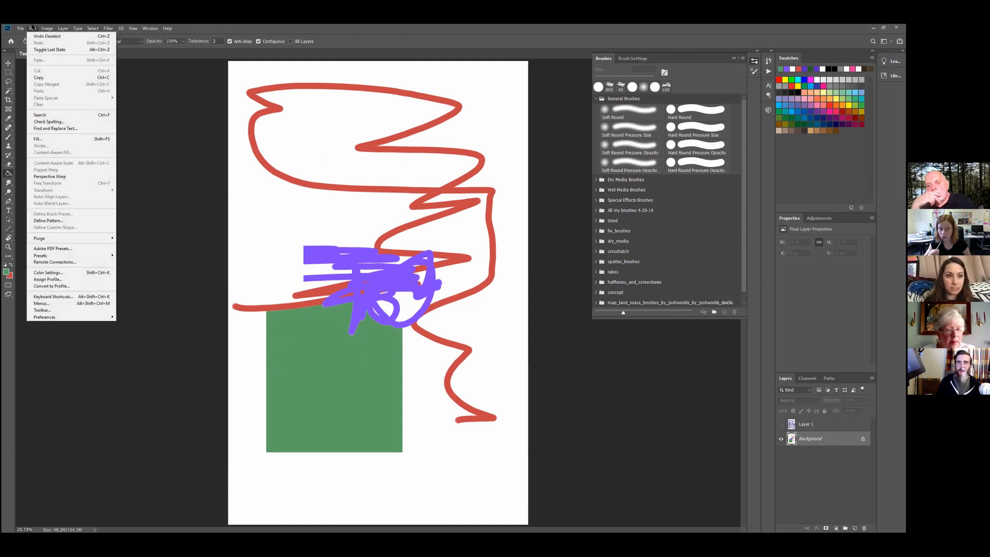
click(61, 140)
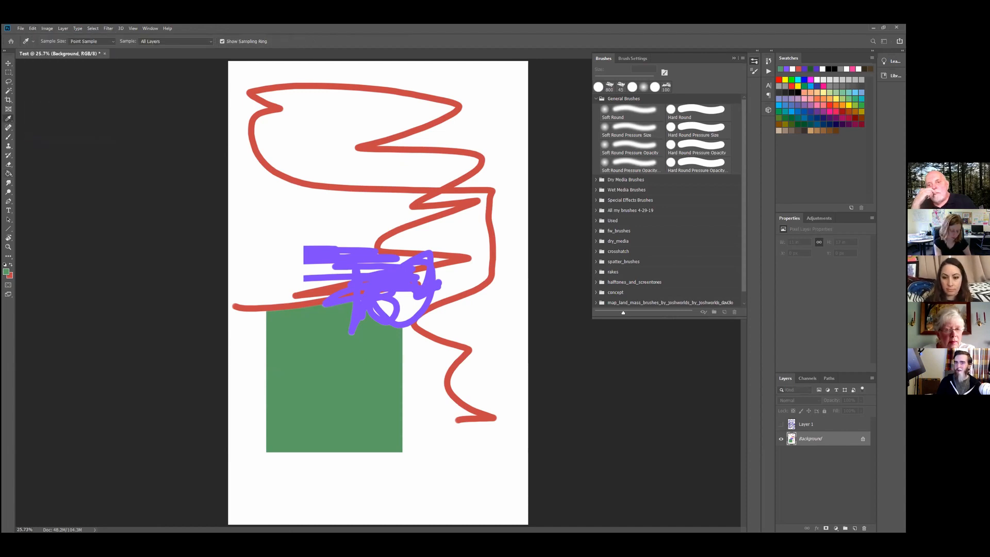
drag(140, 145, 142, 148)
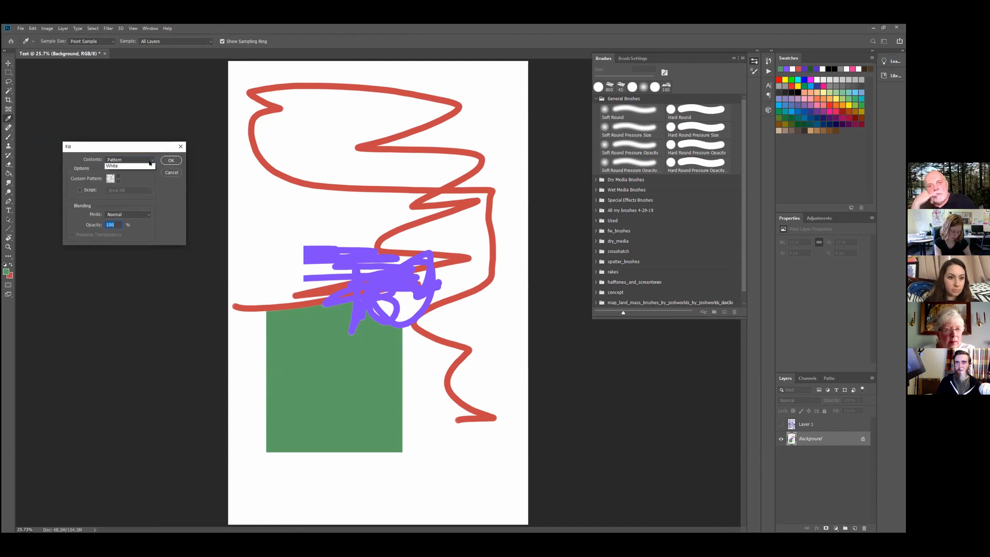
click(130, 160)
click(132, 166)
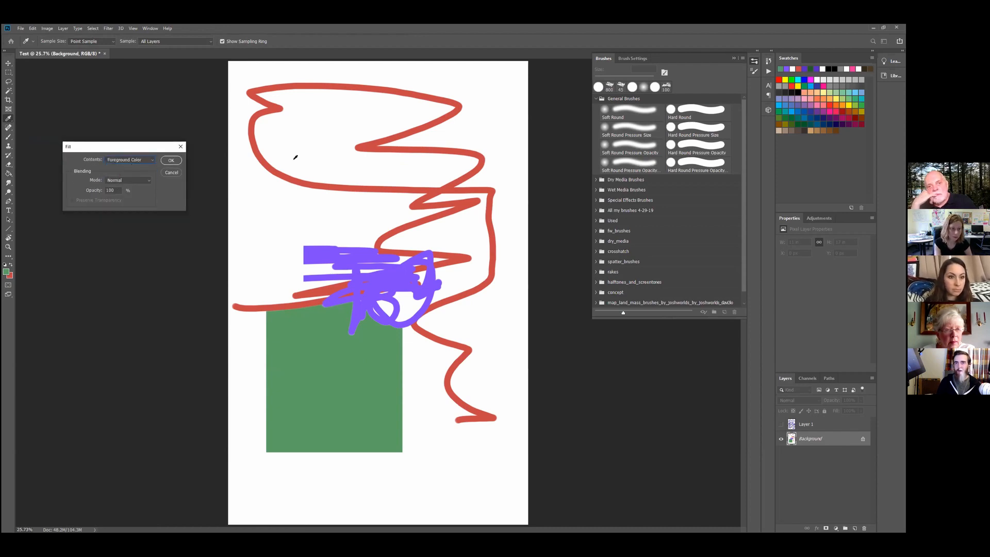
click(143, 159)
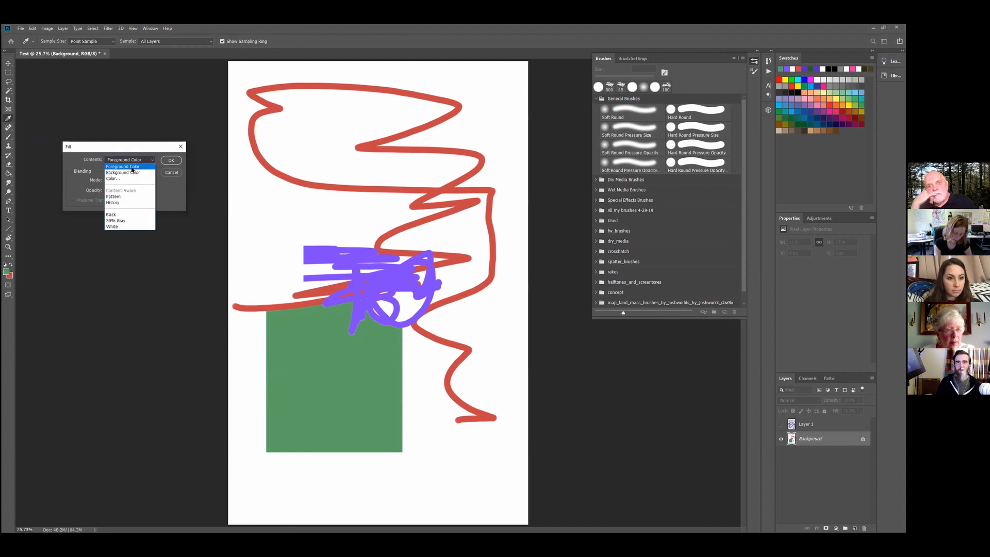
click(132, 167)
click(170, 160)
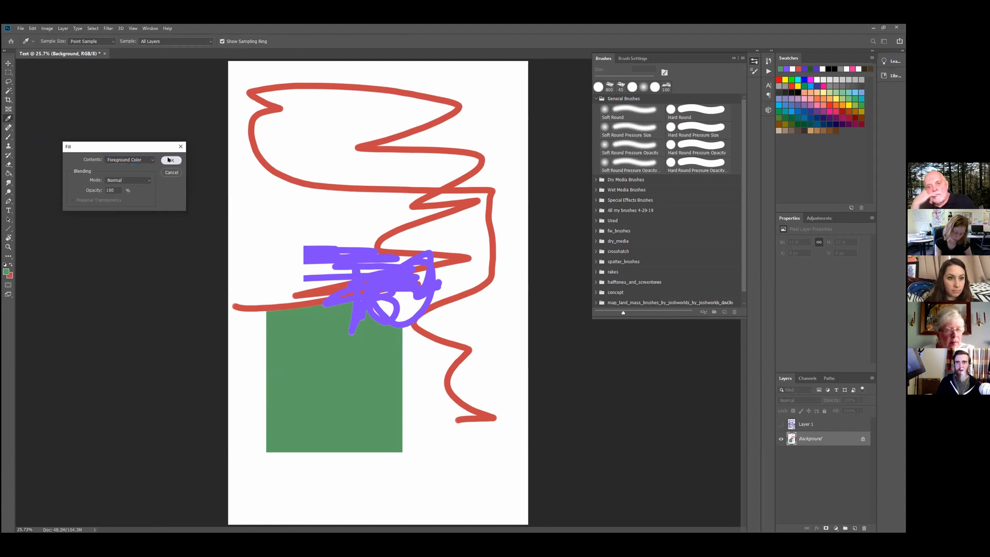
key(g)
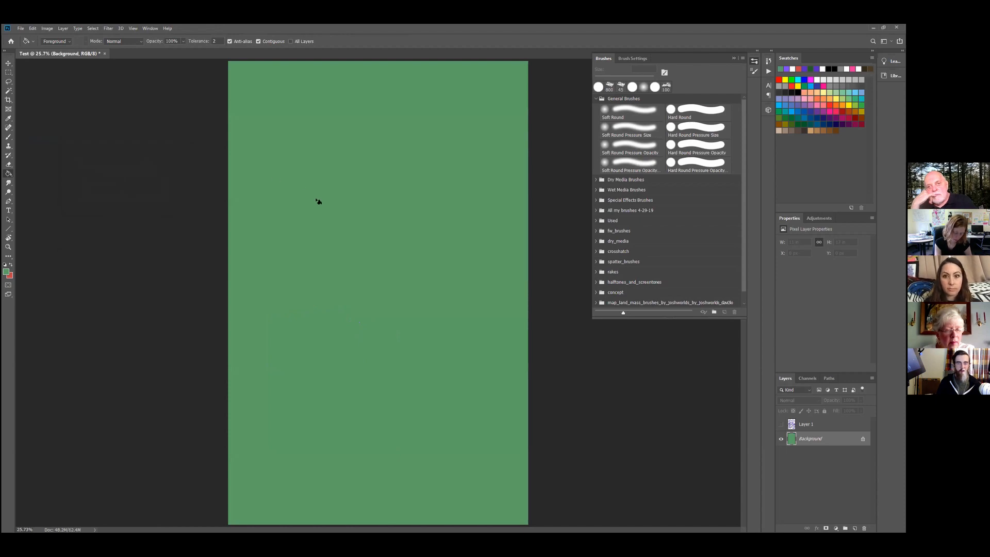
key(ctrl+z)
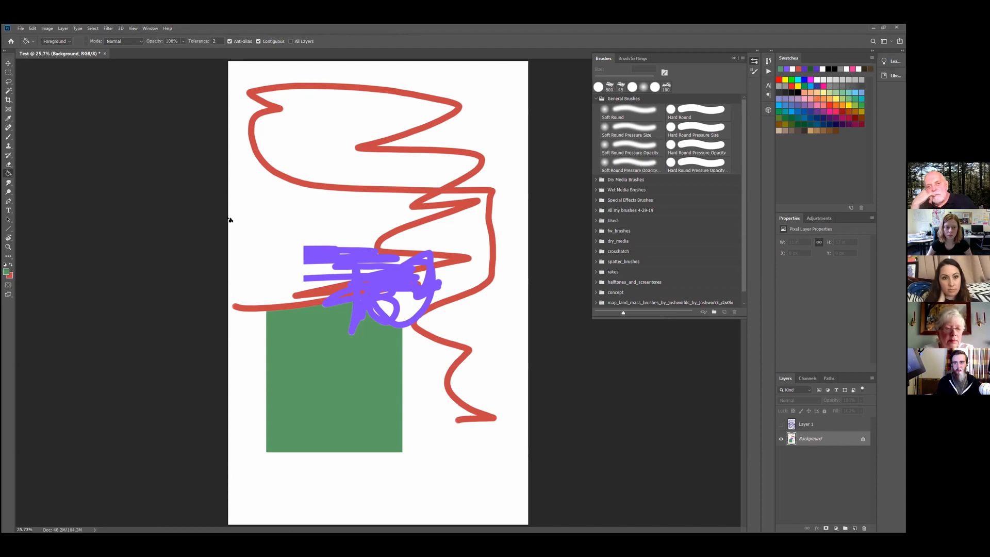
click(283, 236)
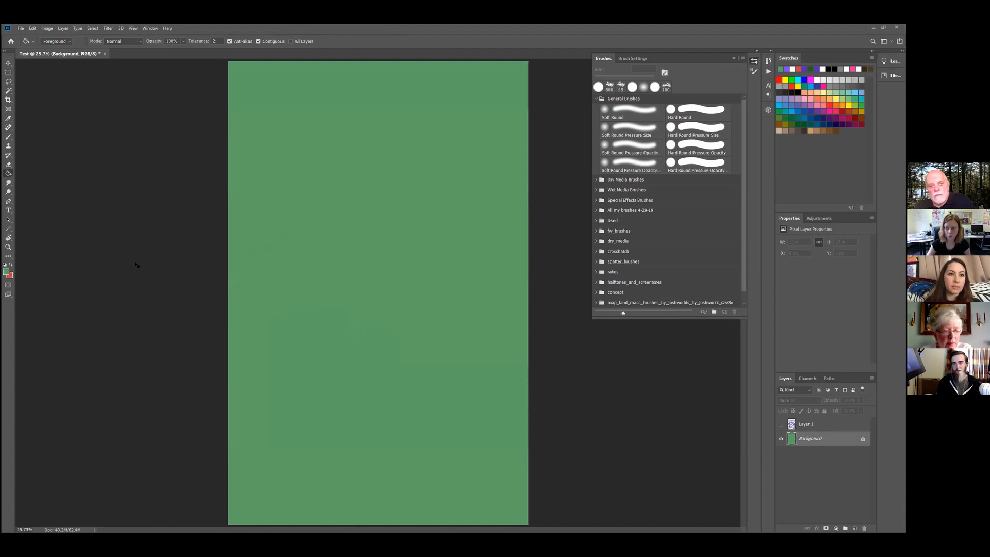
key(ctrl+z)
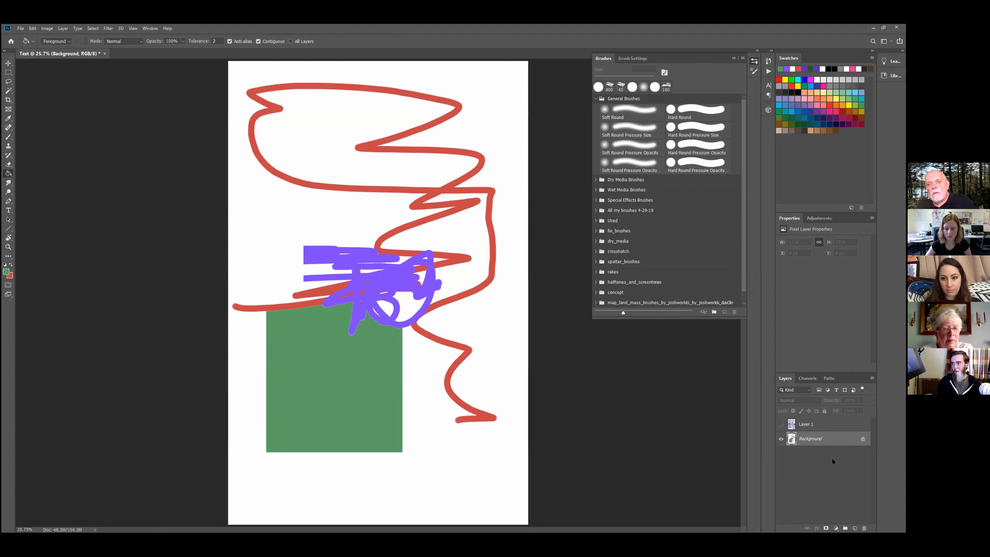
Add a new layer above the Background and brush a 70 px scribble on it in red sampled from the existing strokes
click(855, 528)
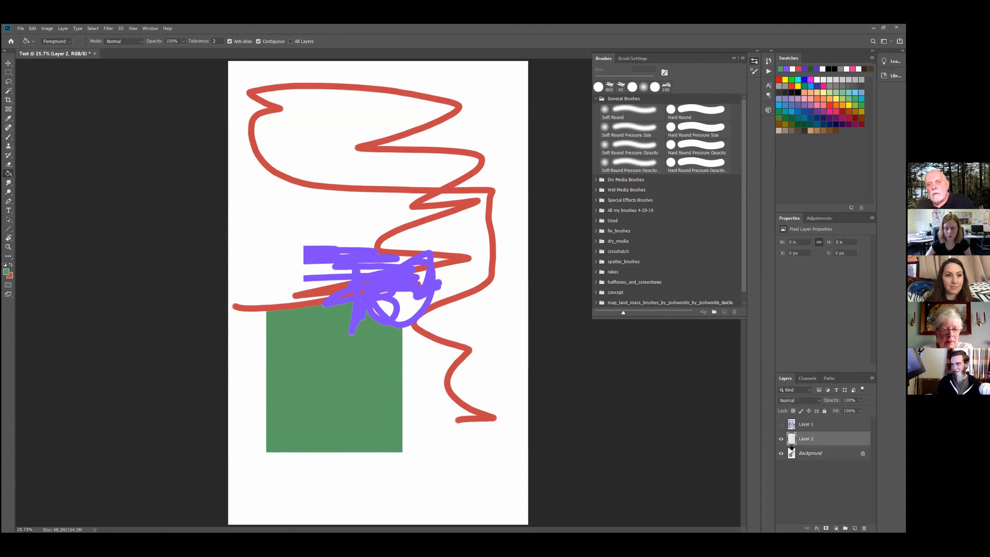
key(b)
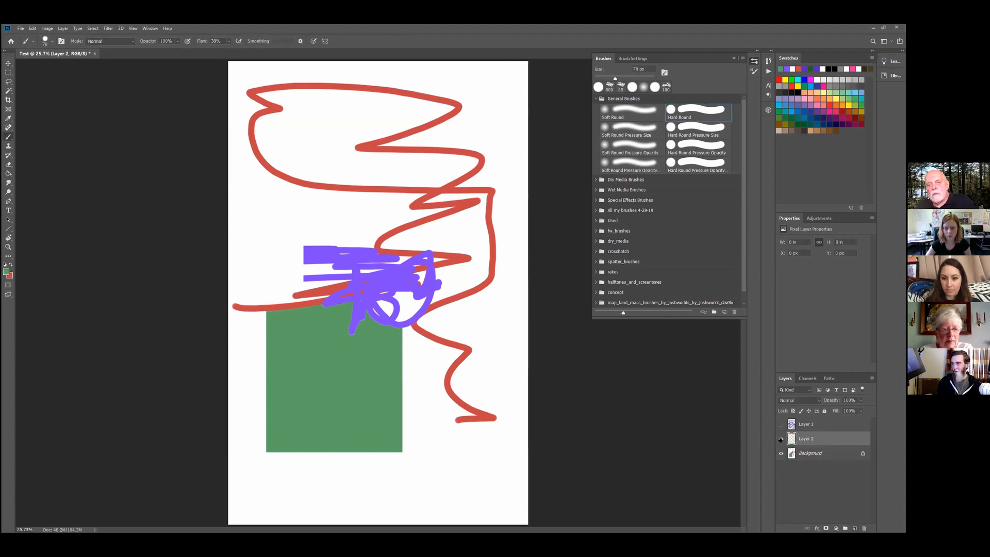
alt+click(468, 289)
mouse_move(274, 260)
mouse_down()
mouse_move(354, 133)
mouse_move(405, 107)
mouse_up()
key(ctrl+z)
mouse_move(253, 85)
mouse_down()
mouse_move(470, 137)
mouse_move(424, 146)
mouse_move(484, 209)
mouse_move(470, 288)
mouse_move(505, 326)
mouse_move(446, 384)
mouse_move(476, 458)
mouse_move(413, 407)
mouse_move(363, 287)
mouse_move(231, 305)
mouse_move(362, 231)
mouse_move(249, 119)
mouse_up()
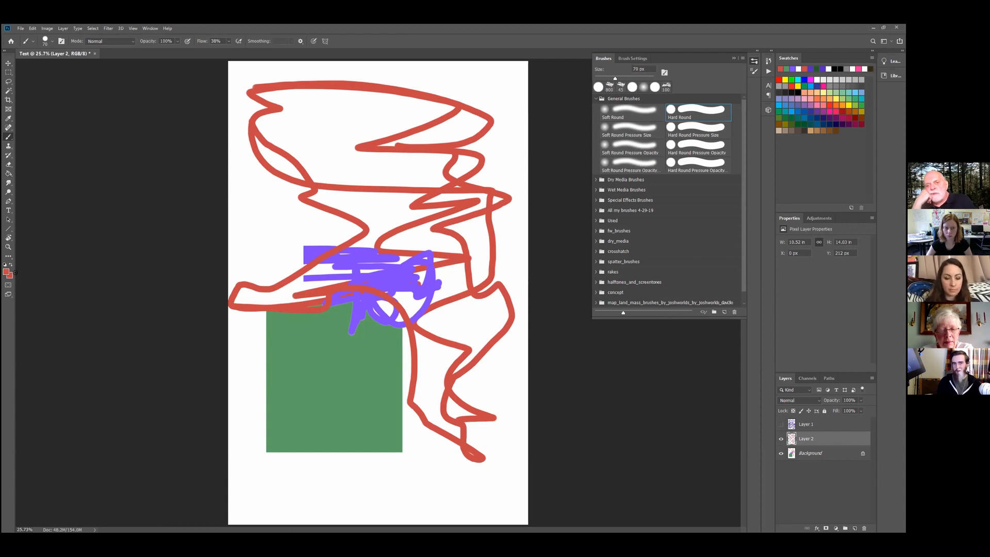
Replace the red scribble on the new layer with a long looping line brushed in blue
click(6, 272)
click(168, 332)
click(231, 291)
key(ctrl+z)
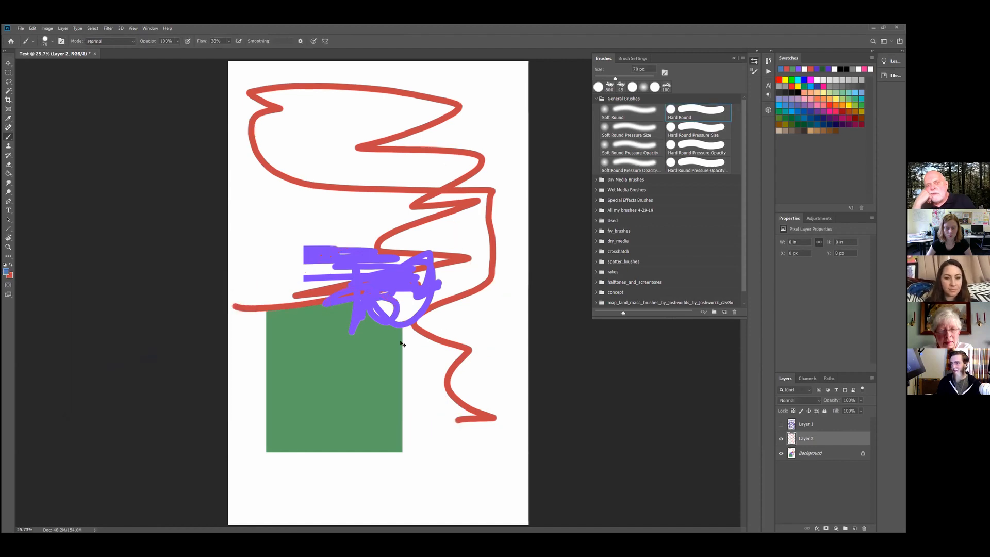
mouse_move(261, 139)
mouse_down()
mouse_move(354, 125)
mouse_move(440, 140)
mouse_move(430, 306)
mouse_move(329, 242)
mouse_move(410, 344)
mouse_move(487, 380)
mouse_move(428, 470)
mouse_move(354, 475)
mouse_move(280, 345)
mouse_move(252, 265)
mouse_move(328, 173)
mouse_up()
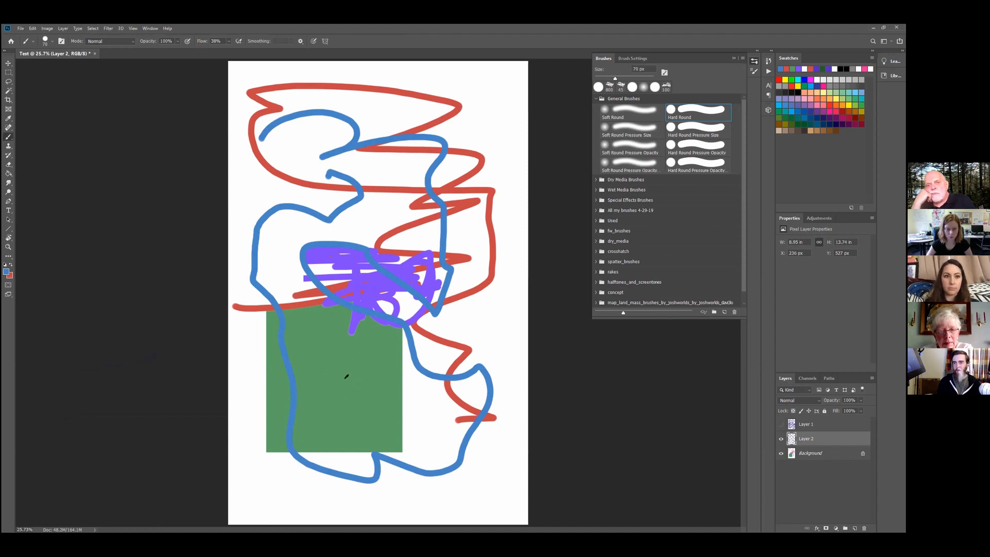
Sample red from the existing strokes and add another new layer directly above the Background
alt+click(457, 292)
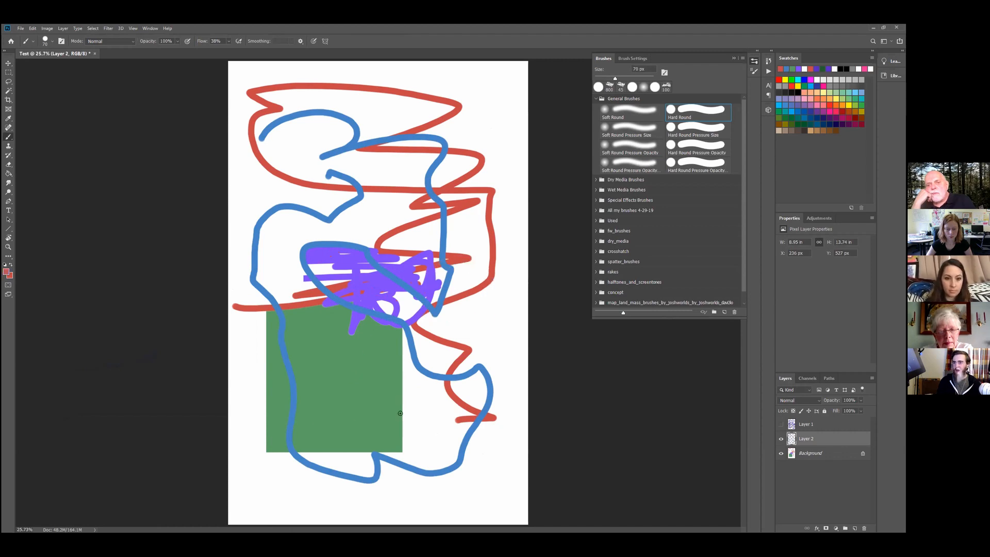
click(808, 453)
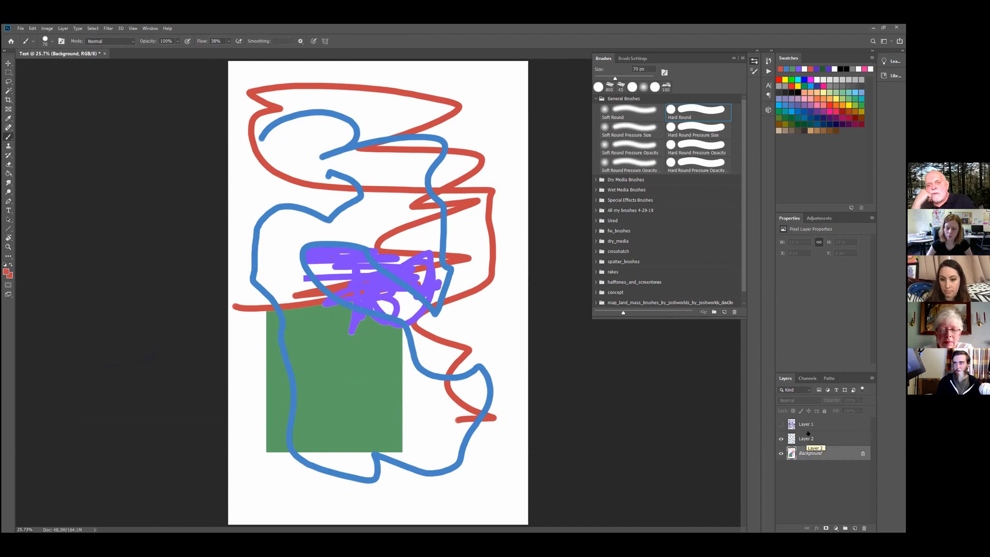
click(854, 528)
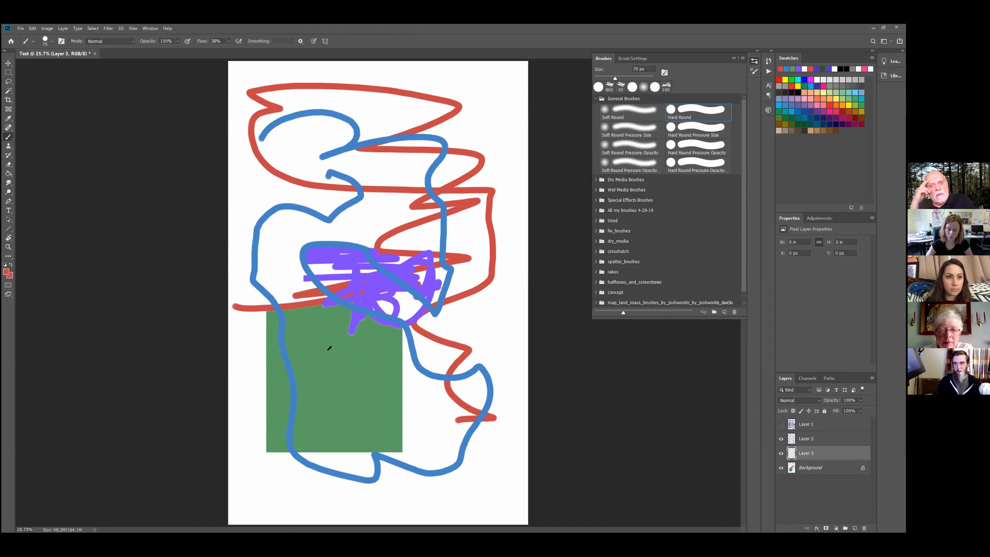
Fill the new layer with green sampled from the square, and erase a horizontal band across its middle with a 100 px eraser
alt+click(334, 359)
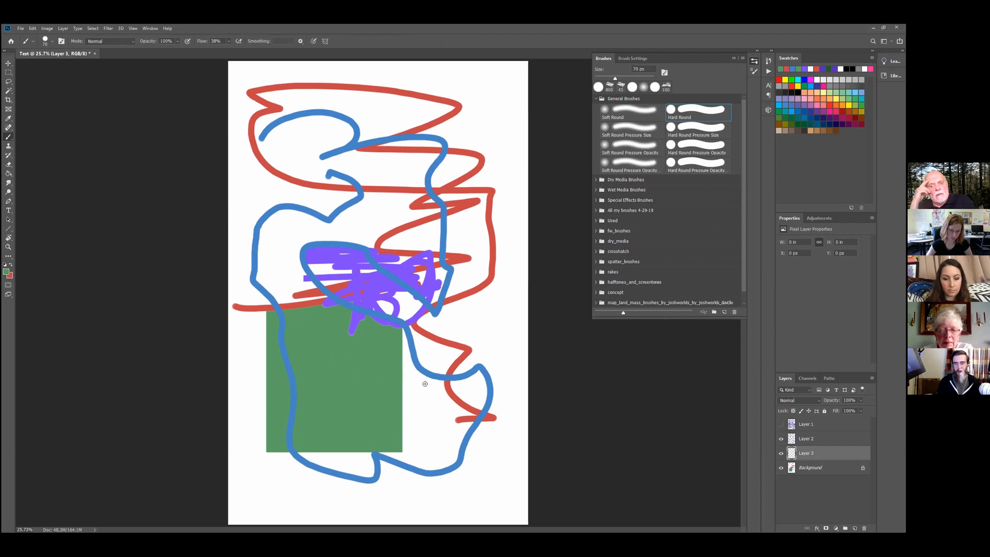
key(alt+BackSpace)
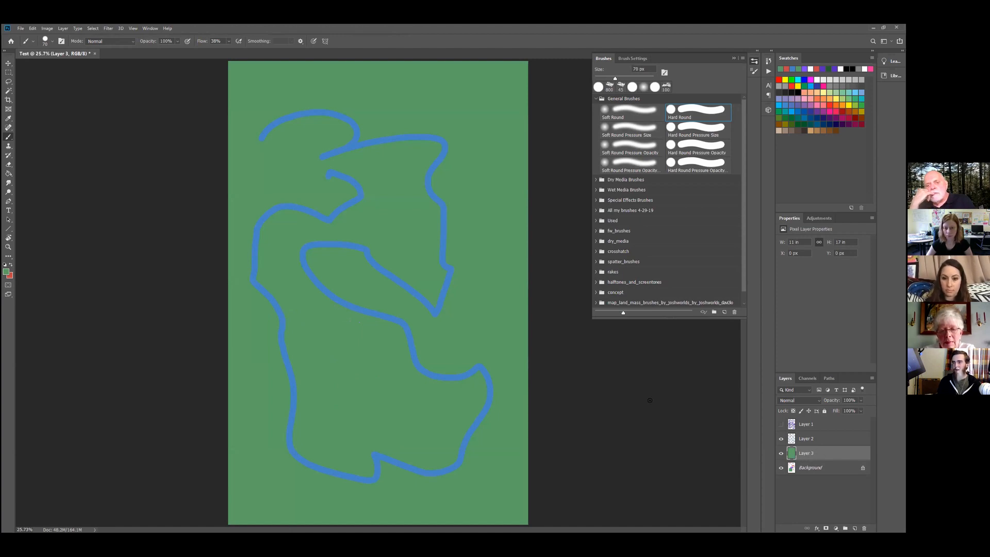
key(e)
mouse_move(533, 295)
mouse_down()
mouse_move(301, 299)
mouse_move(531, 292)
mouse_move(469, 276)
mouse_move(309, 270)
mouse_move(559, 283)
mouse_move(515, 260)
mouse_move(289, 260)
mouse_move(454, 265)
mouse_up()
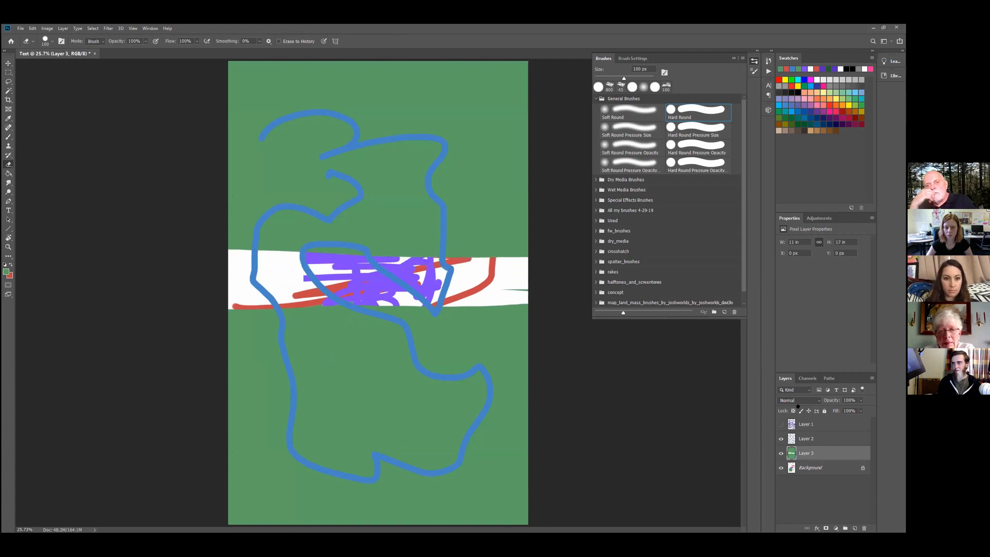
Hide the Background layer, add a new layer directly above it, and fill that layer with white
click(781, 468)
click(813, 468)
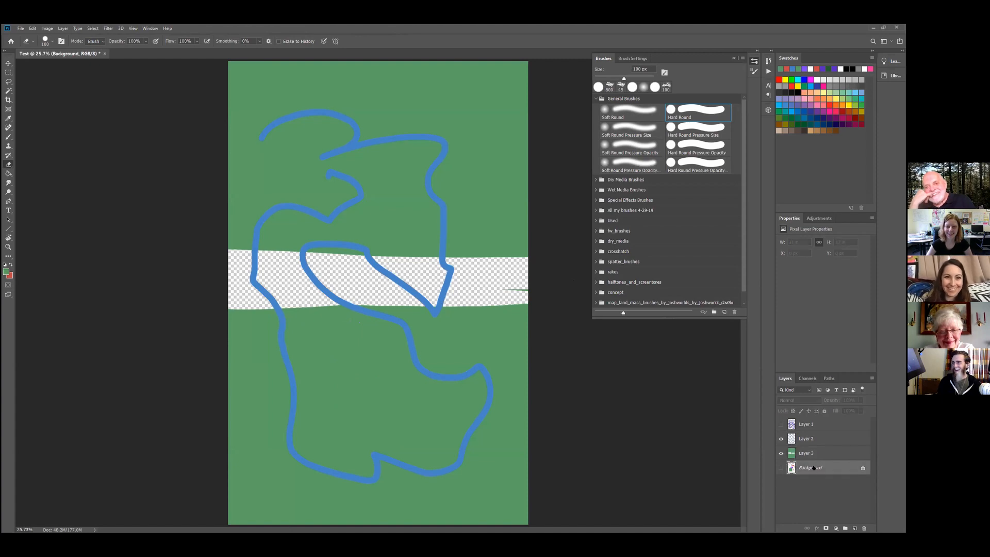
click(855, 528)
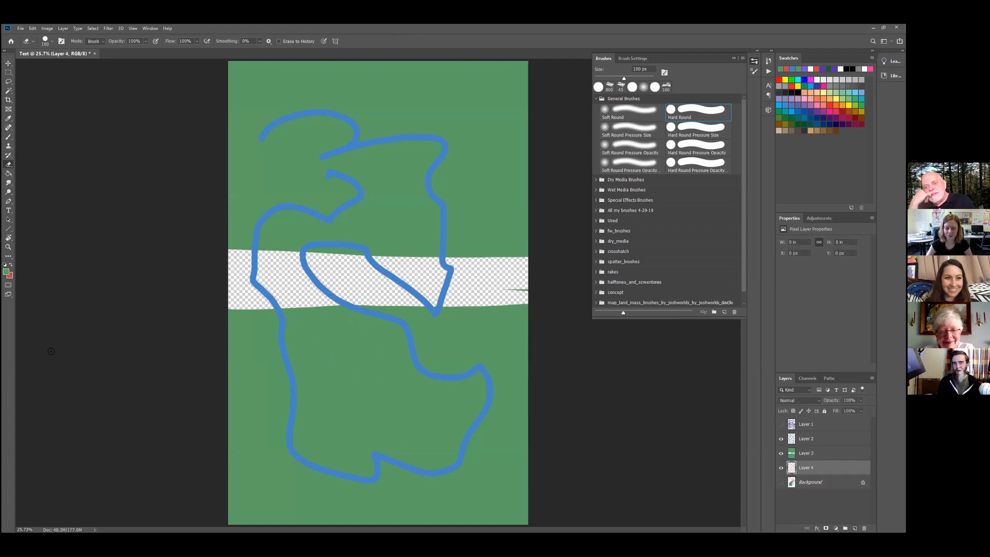
click(7, 271)
click(74, 296)
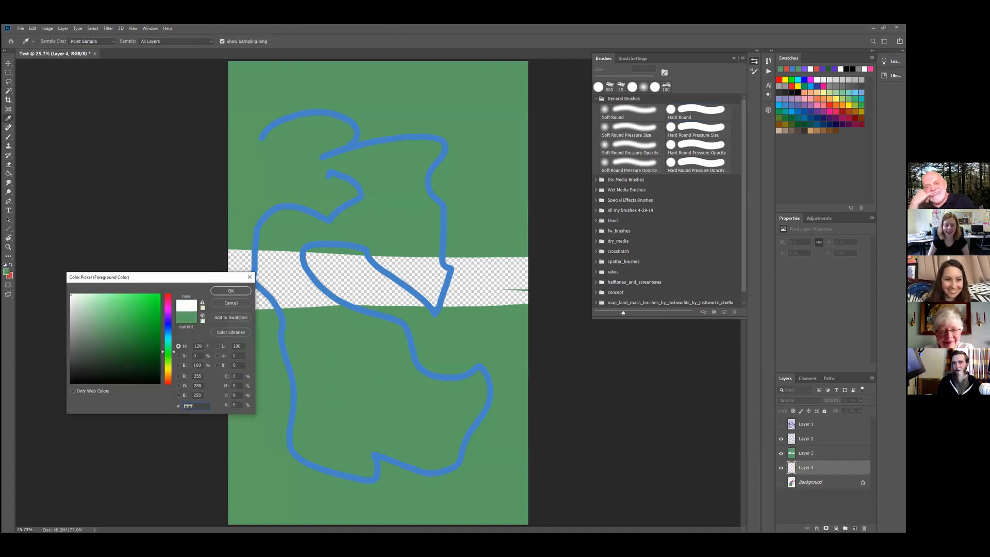
click(231, 291)
key(alt+BackSpace)
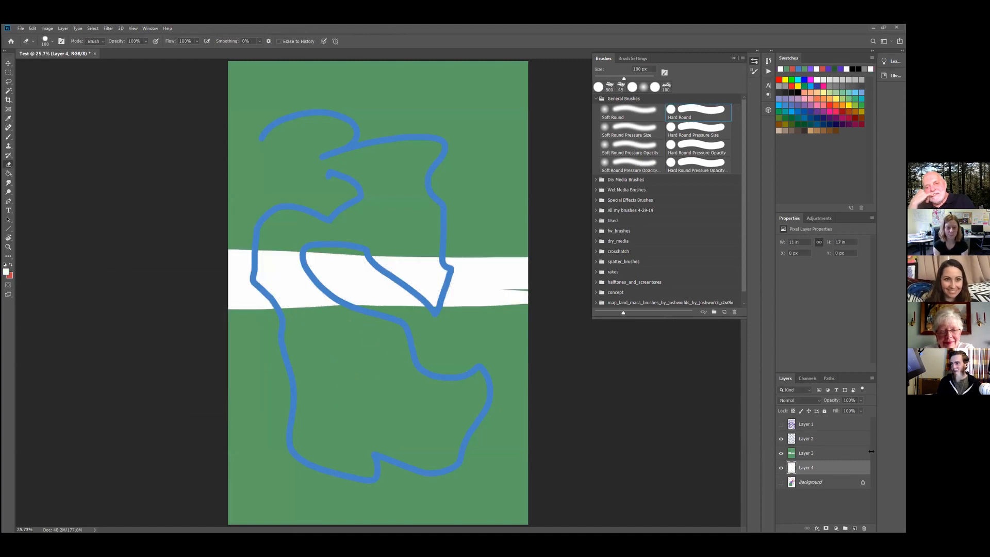
Move the green Layer 3 above Layer 2, which holds the blue line
click(838, 452)
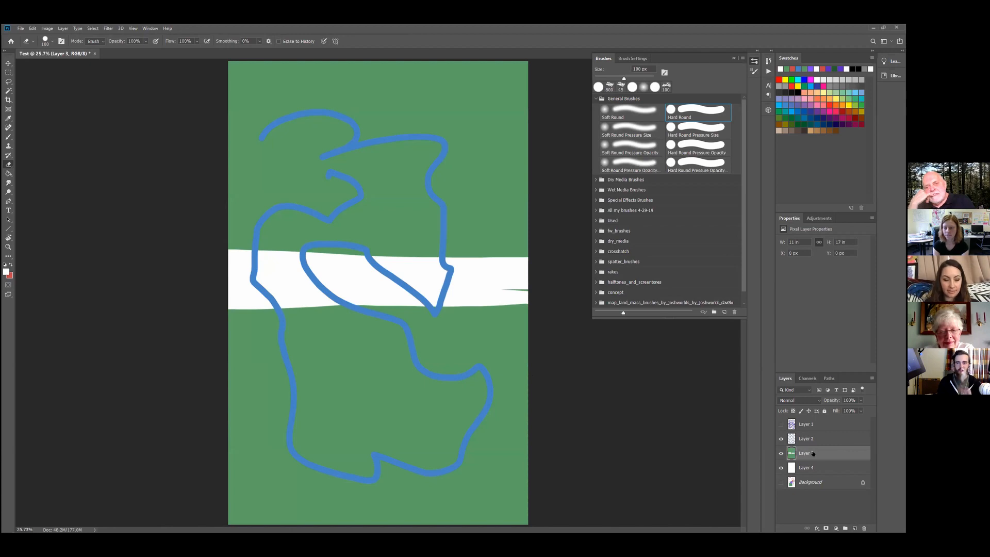
drag(813, 453, 824, 436)
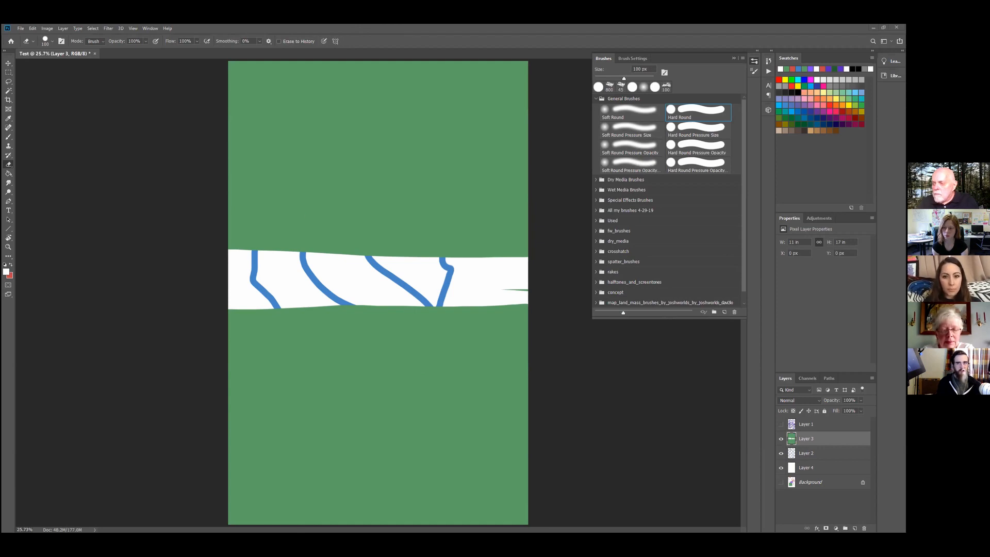
Select a cloud shape from overlapping ellipses in the upper part of the green layer and delete the green inside it
click(8, 73)
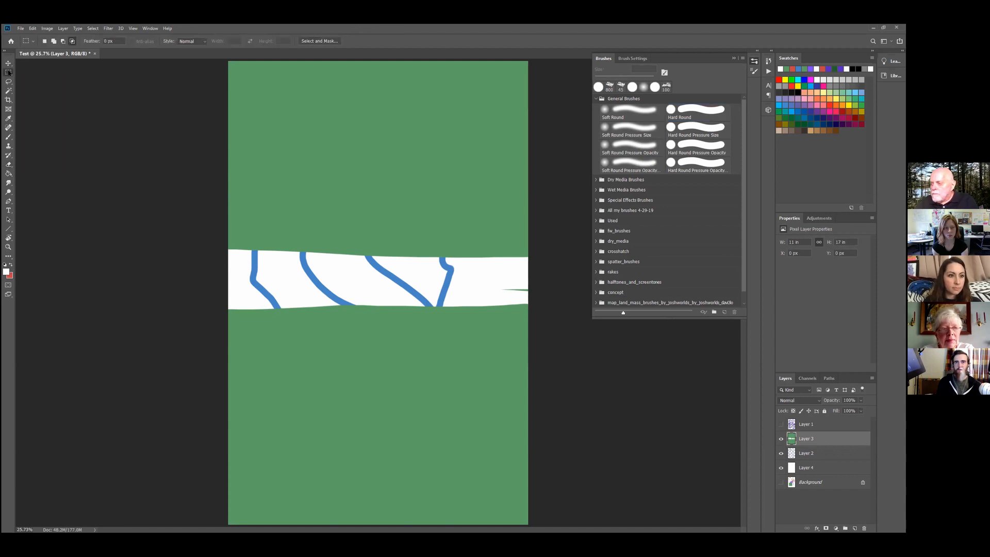
click(8, 73)
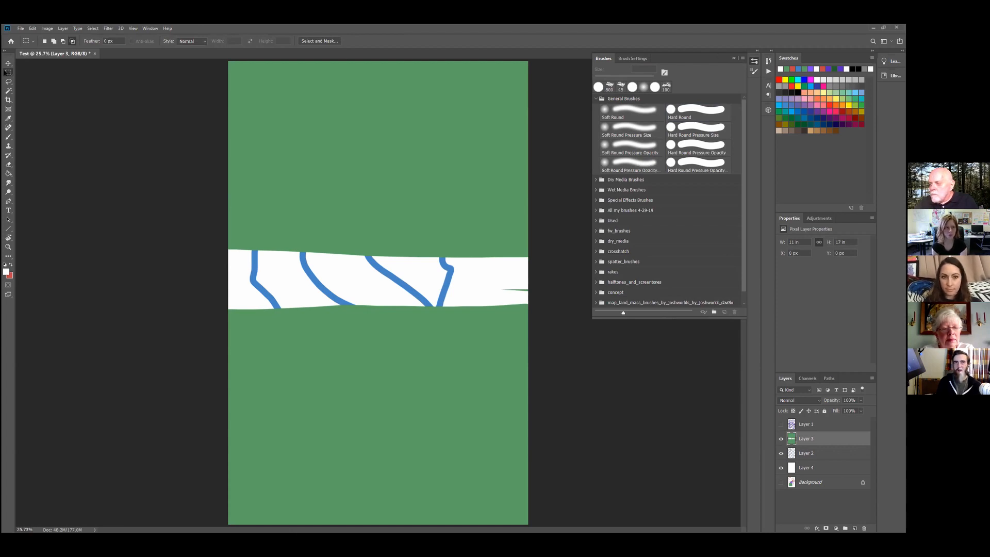
right_click(6, 72)
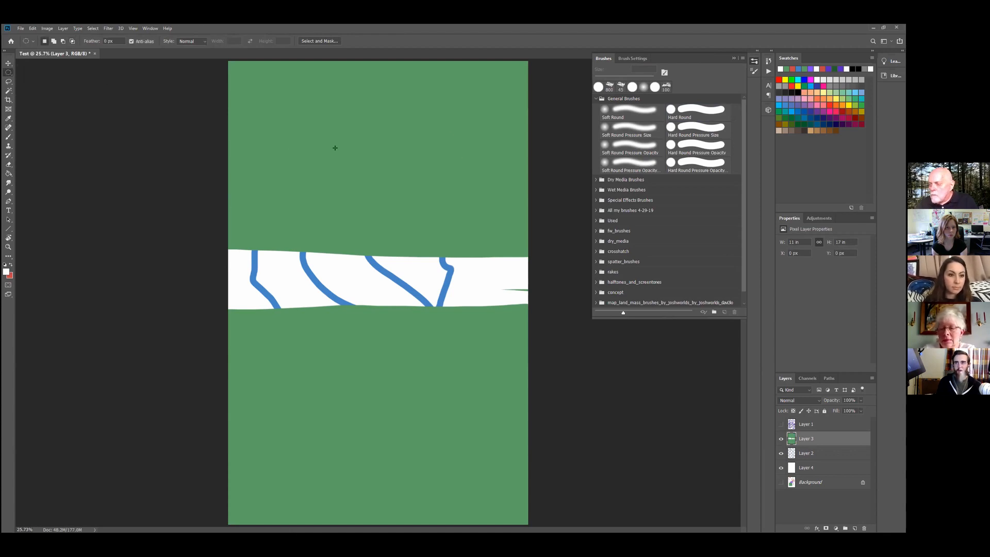
drag(463, 214, 482, 222)
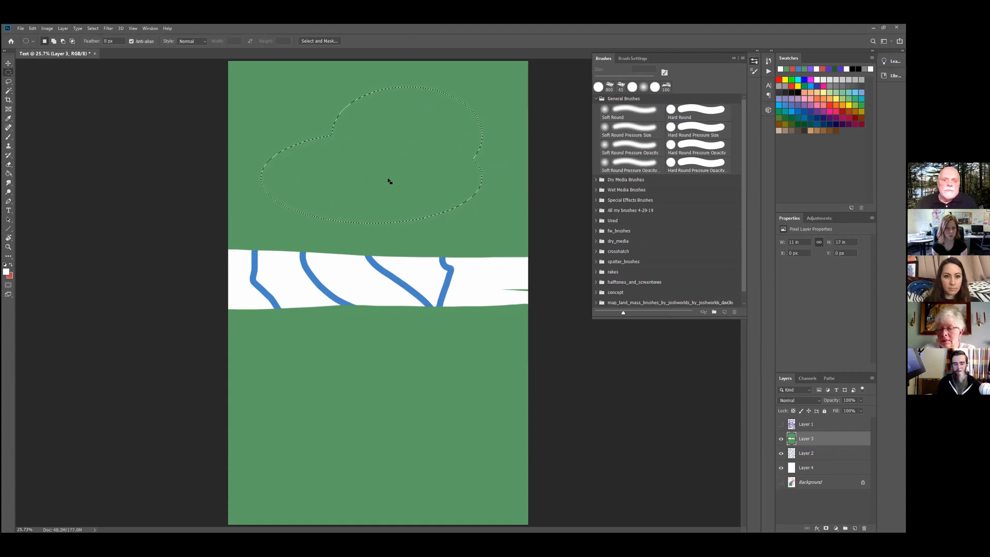
key(Delete)
Brush a 70 px red zigzag inside the cloud selection in place of a white test stroke, and deselect
key(b)
mouse_move(442, 129)
mouse_down()
mouse_move(305, 156)
mouse_move(436, 167)
mouse_move(401, 176)
mouse_up()
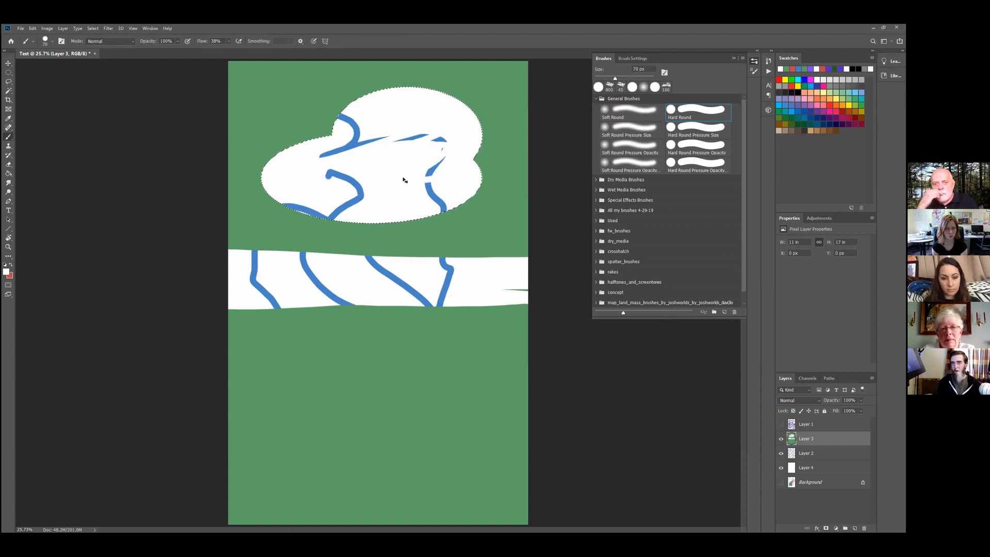
key(ctrl+z)
key(x)
mouse_move(325, 170)
mouse_down()
mouse_move(371, 167)
mouse_move(382, 225)
mouse_move(478, 222)
mouse_up()
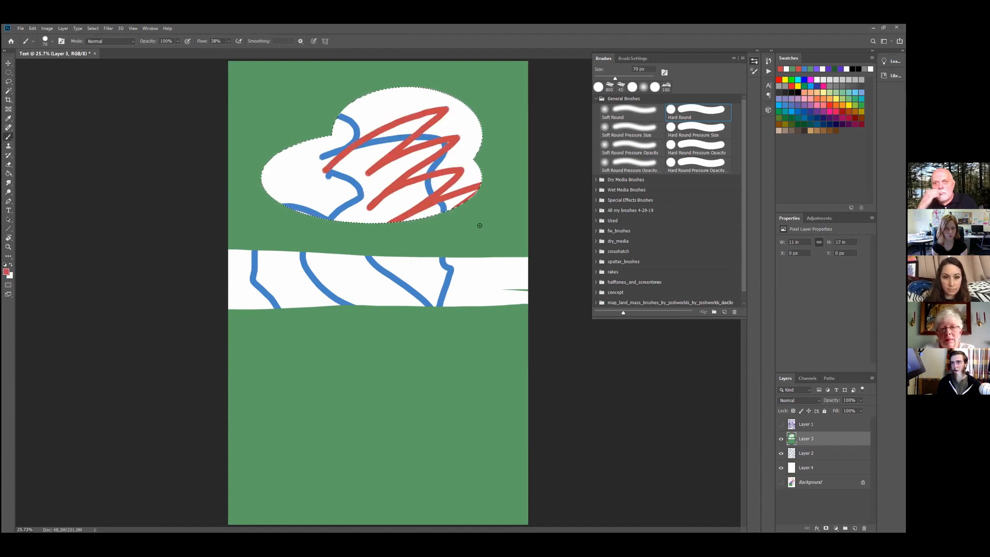
key(ctrl+d)
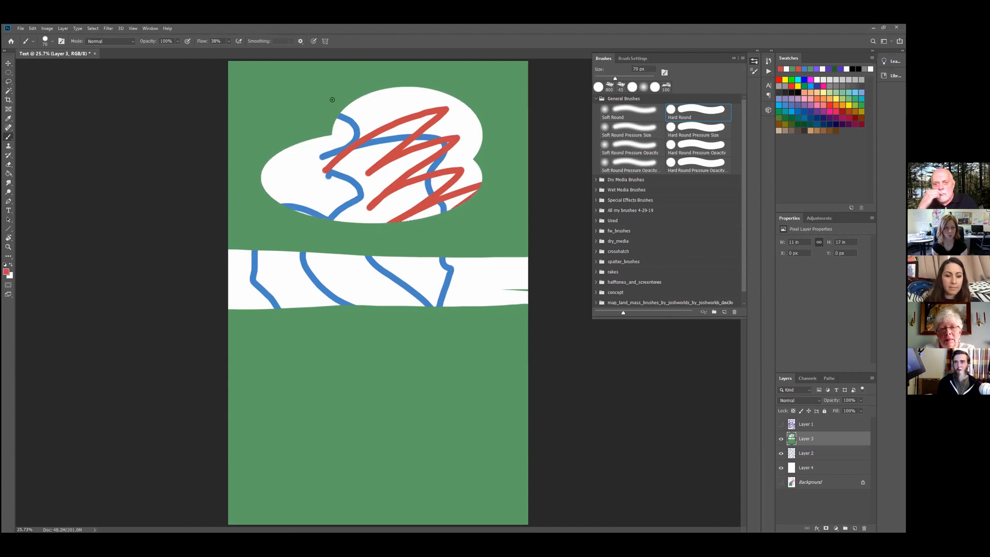
Lasso a large freeform shape on the green area below the white band
click(8, 81)
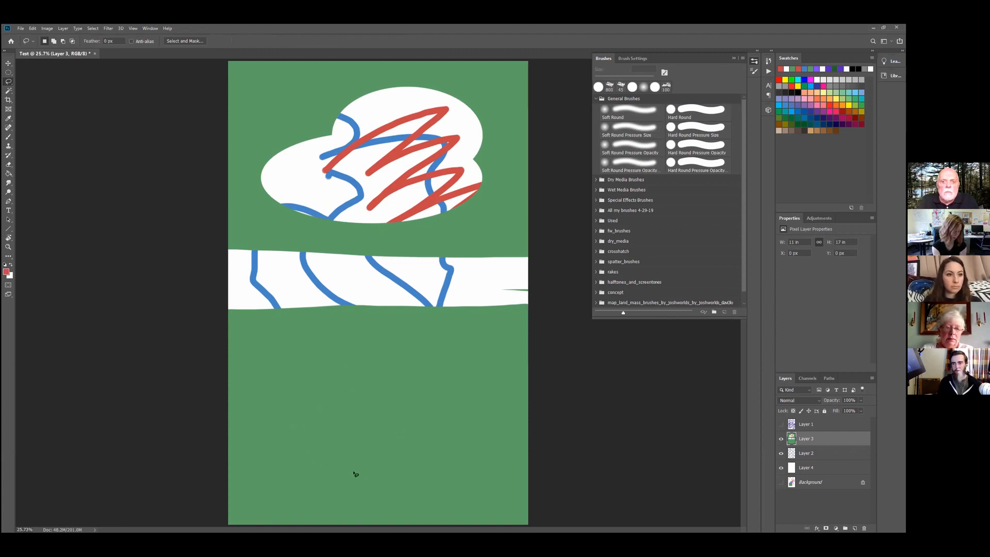
mouse_move(287, 440)
mouse_down()
mouse_move(269, 404)
mouse_move(298, 347)
mouse_move(410, 359)
mouse_move(525, 394)
mouse_move(454, 470)
mouse_move(331, 490)
mouse_move(286, 438)
mouse_up()
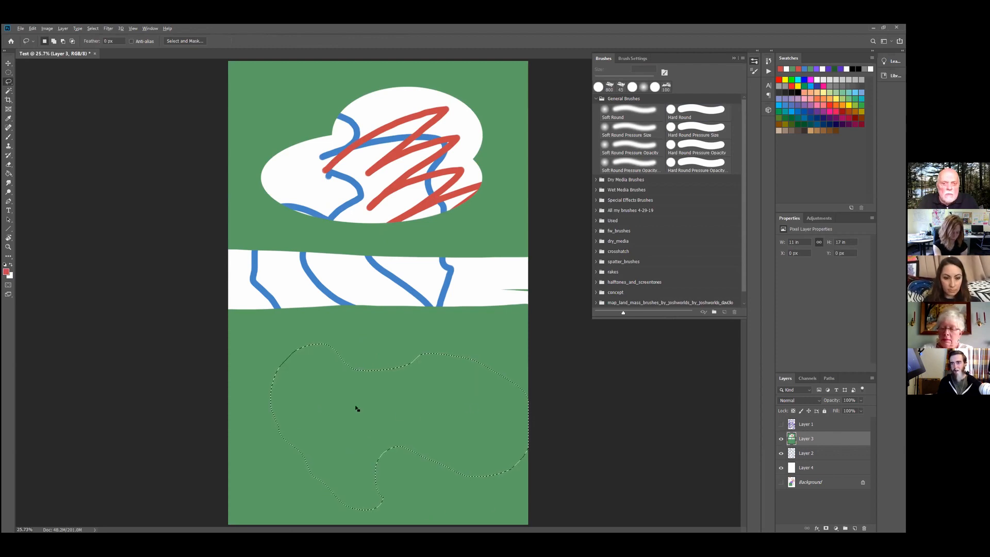
Try filling the lassoed shape with red and with white using the Paint Bucket, undoing each fill
click(8, 174)
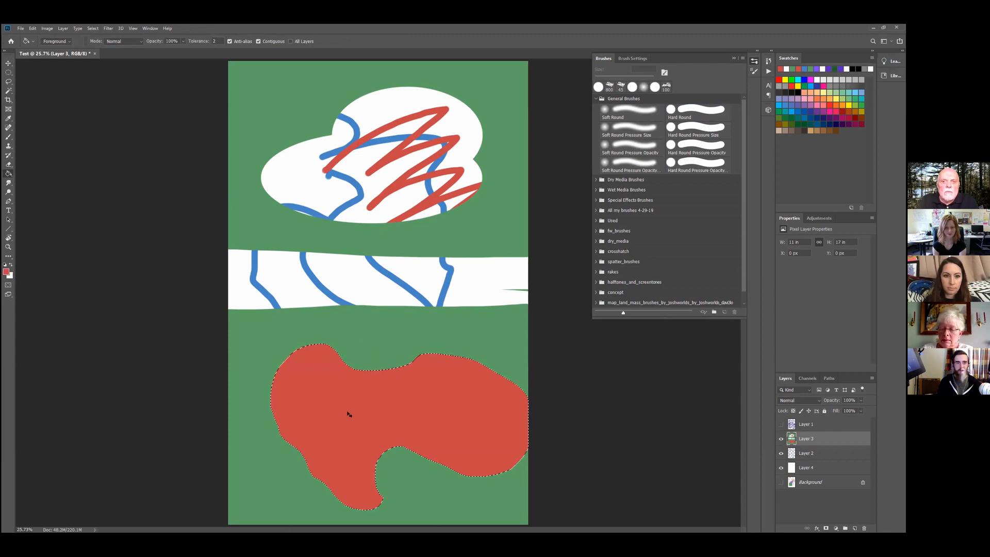
key(x)
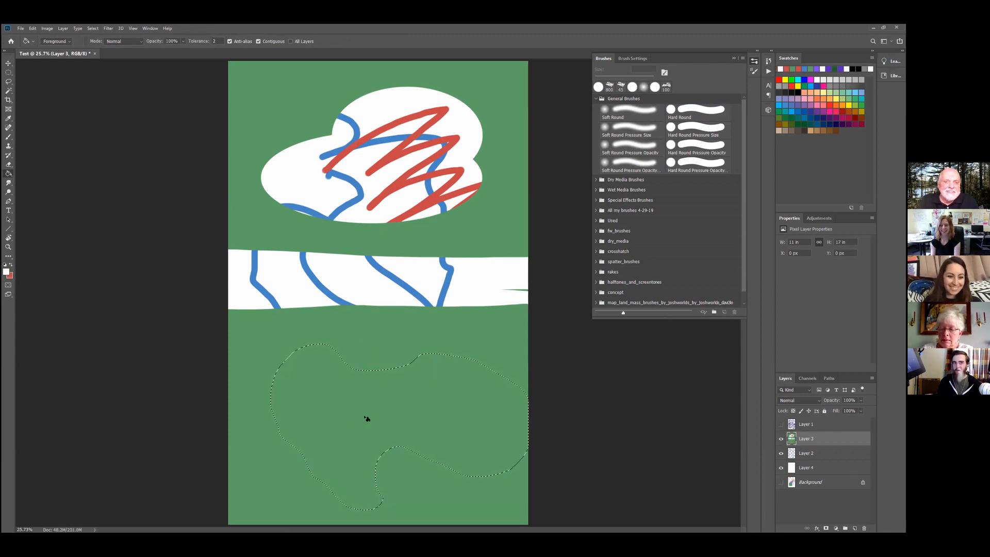
click(339, 428)
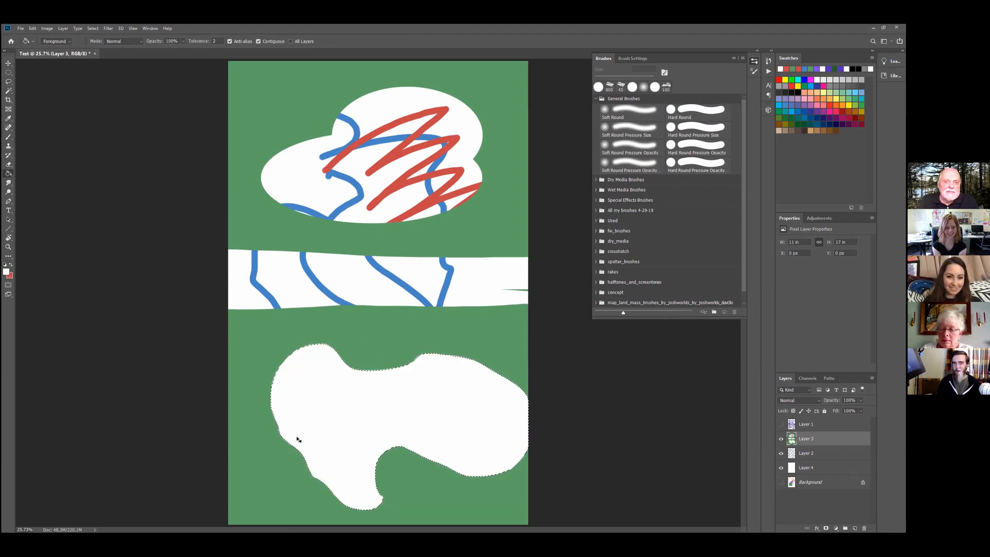
key(ctrl+z)
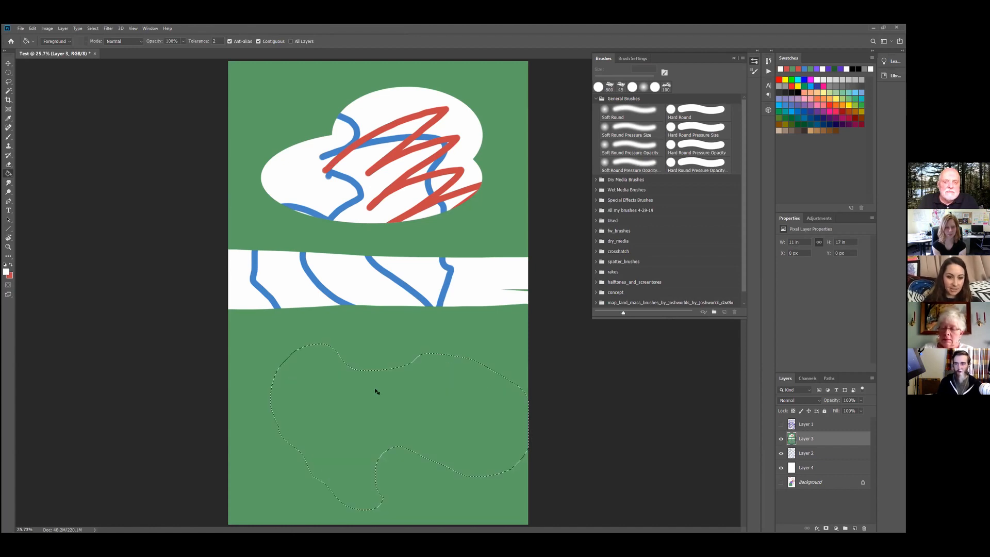
Brush a 70 px white zigzag inside the lassoed selection on the green layer
key(b)
mouse_move(377, 398)
mouse_down()
mouse_move(397, 394)
mouse_move(403, 443)
mouse_up()
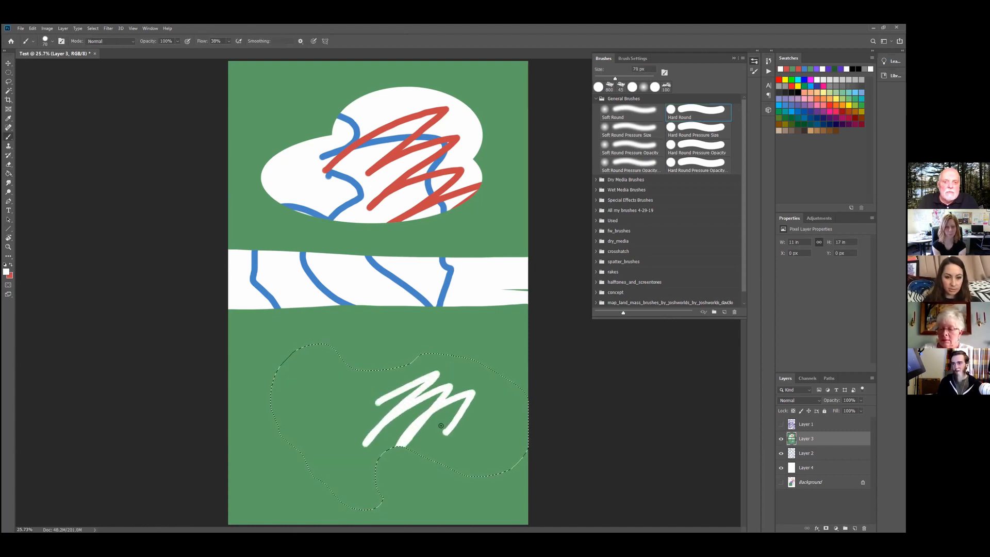
Subtract a piece from the upper edge of the lasso selection, add another piece beside it, and deselect
click(8, 81)
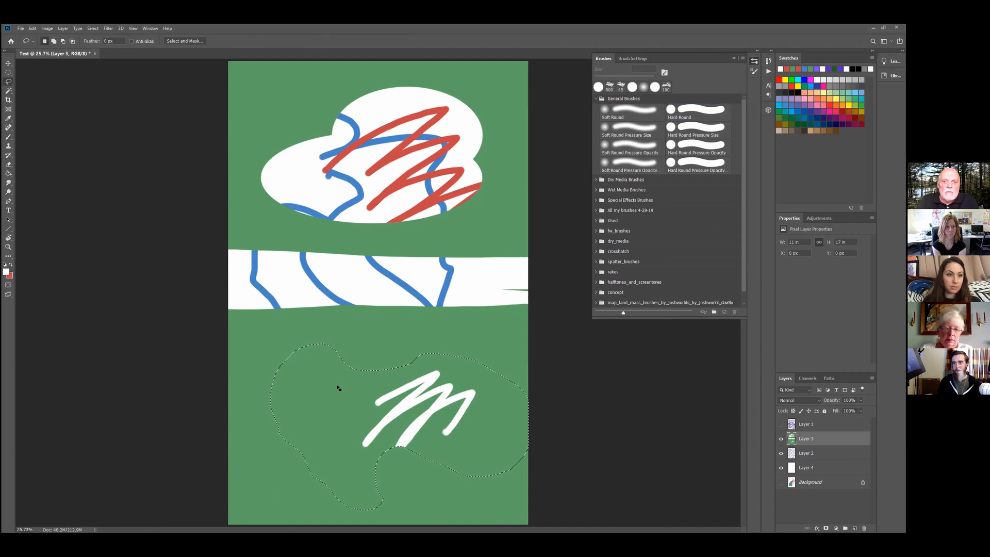
mouse_move(283, 317)
mouse_down()
mouse_move(346, 327)
mouse_move(347, 347)
mouse_up()
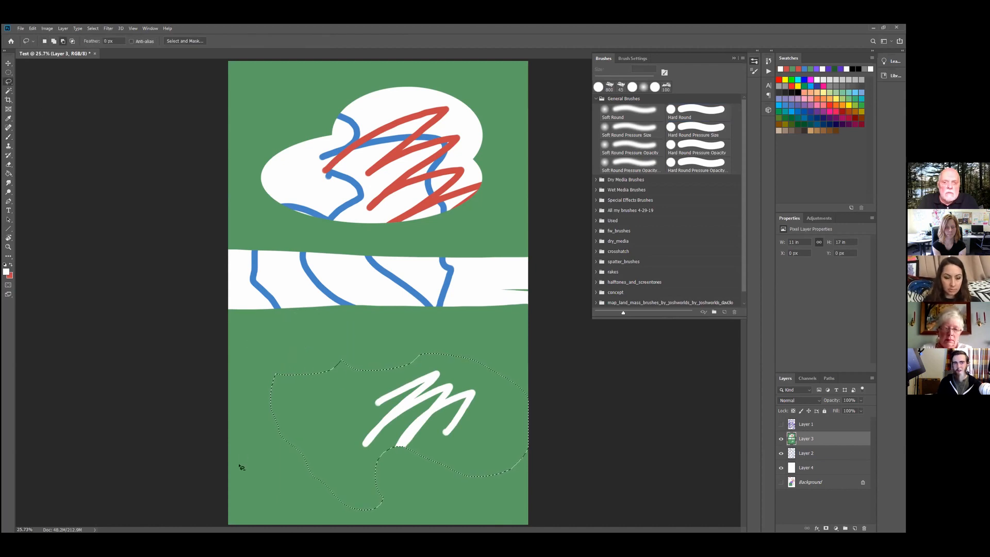
mouse_move(319, 394)
mouse_down()
mouse_move(295, 346)
mouse_move(252, 369)
mouse_move(287, 401)
mouse_move(322, 408)
mouse_up()
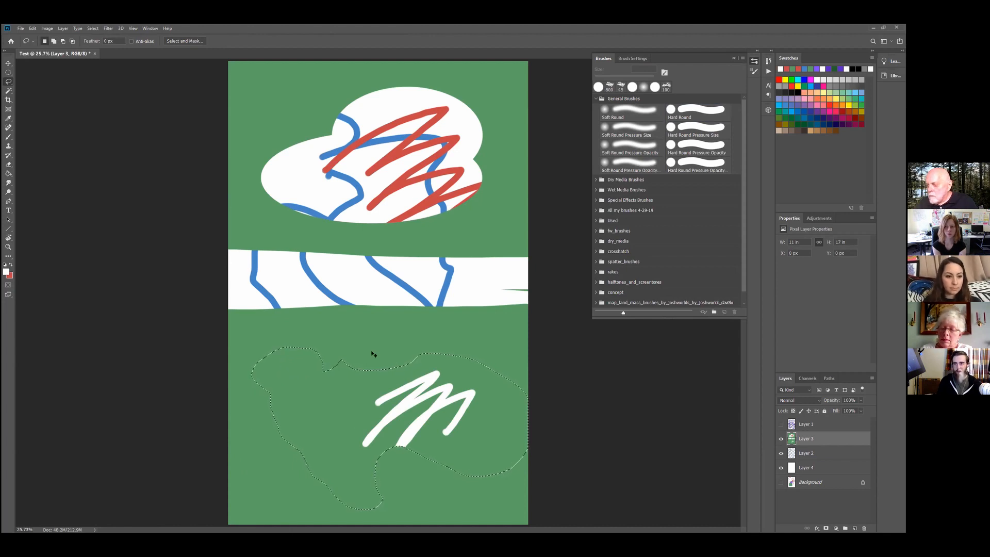
key(ctrl+d)
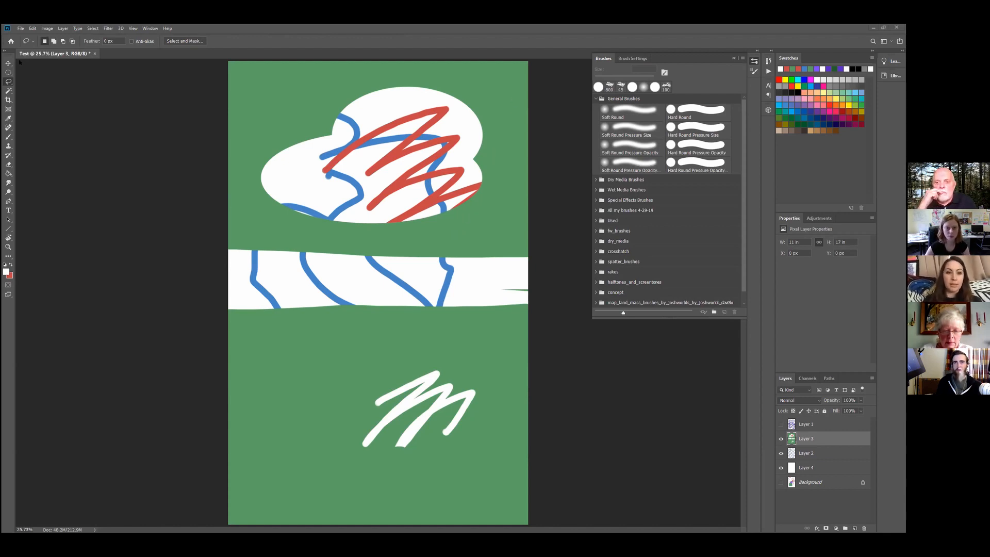
Draw a perfect circle selection beside the white zigzag, replace it with a perfect square one, and deselect
click(8, 72)
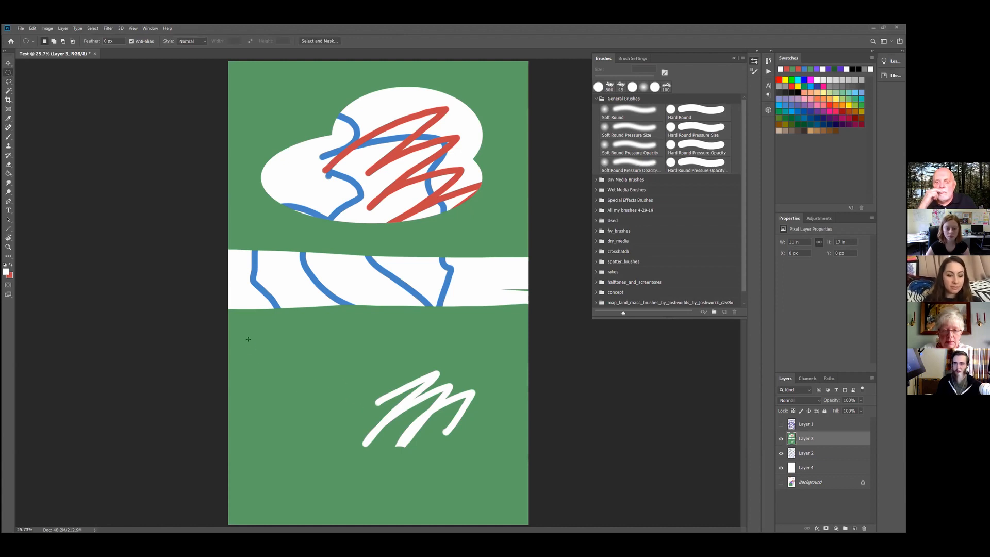
drag(254, 343, 371, 453)
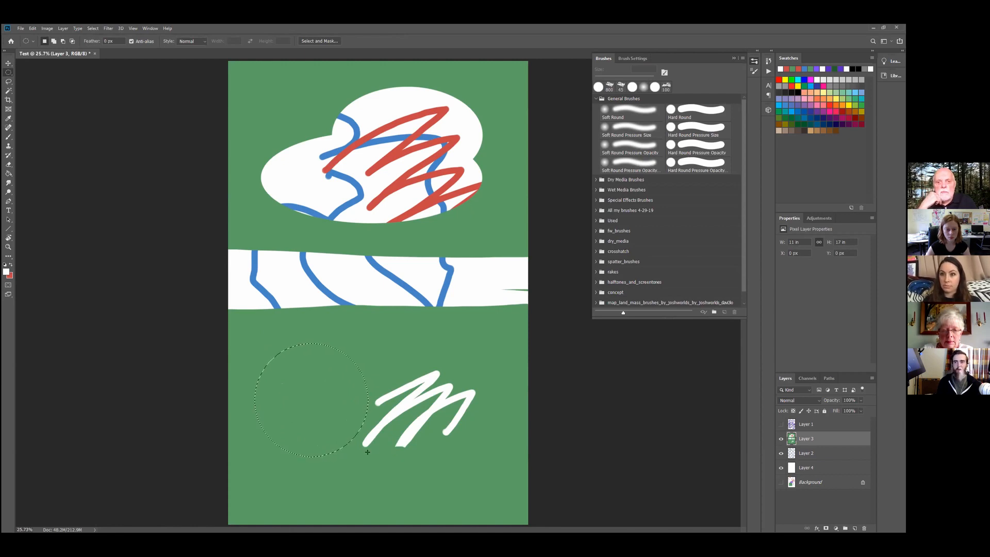
right_click(7, 72)
click(35, 74)
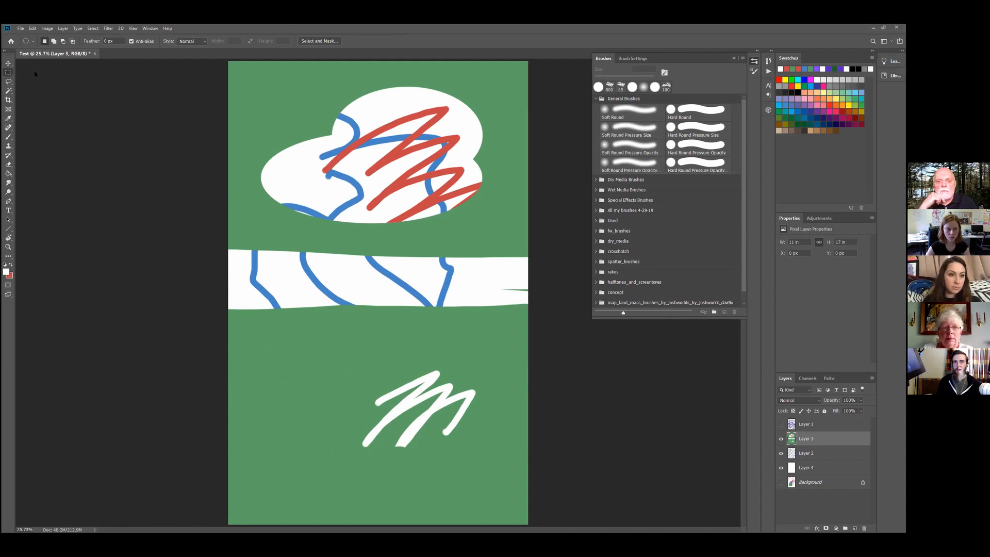
drag(251, 338, 355, 429)
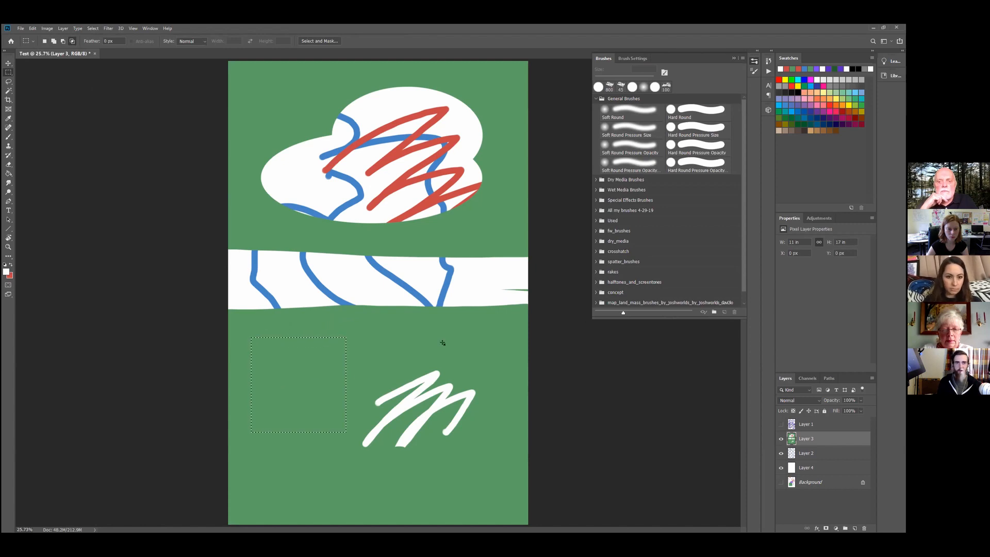
click(343, 322)
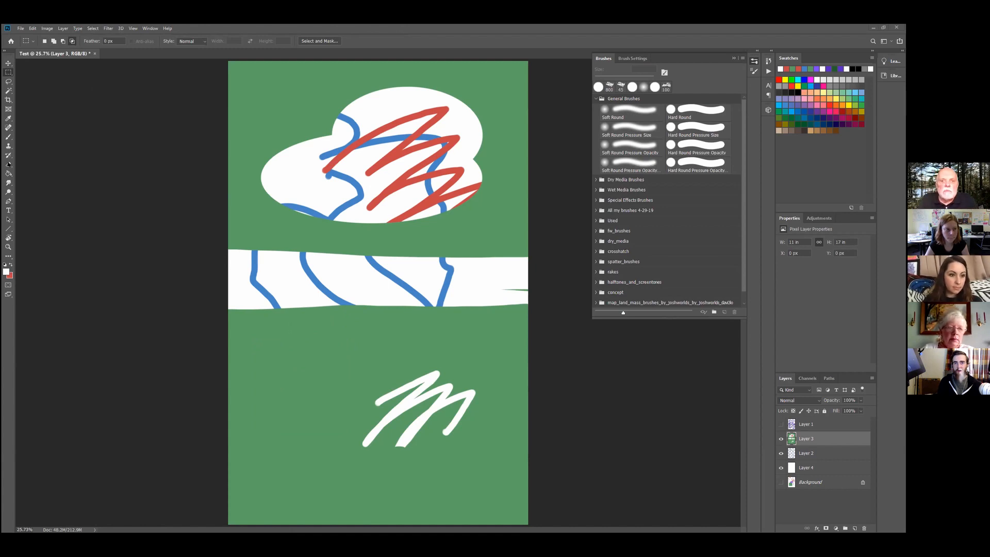
click(9, 211)
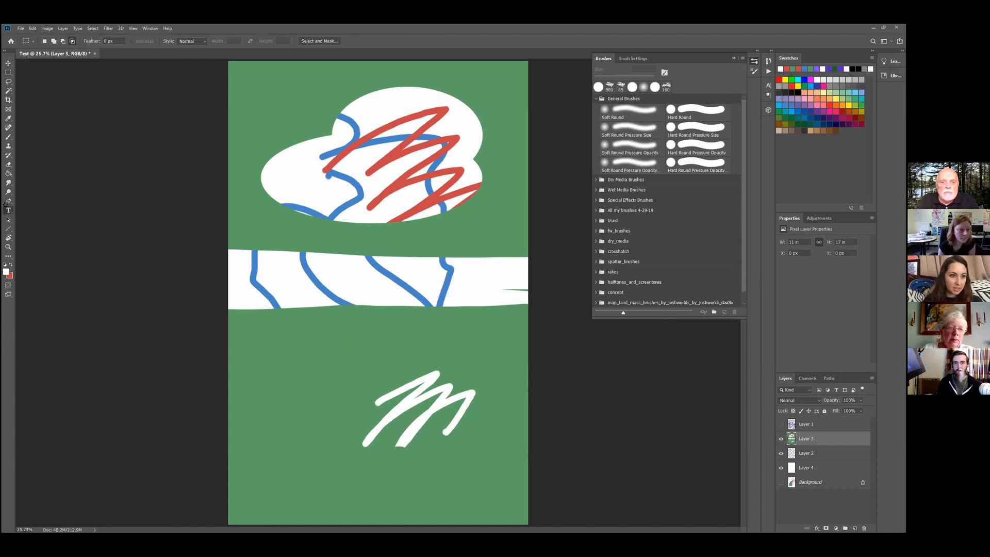
click(8, 201)
right_click(8, 210)
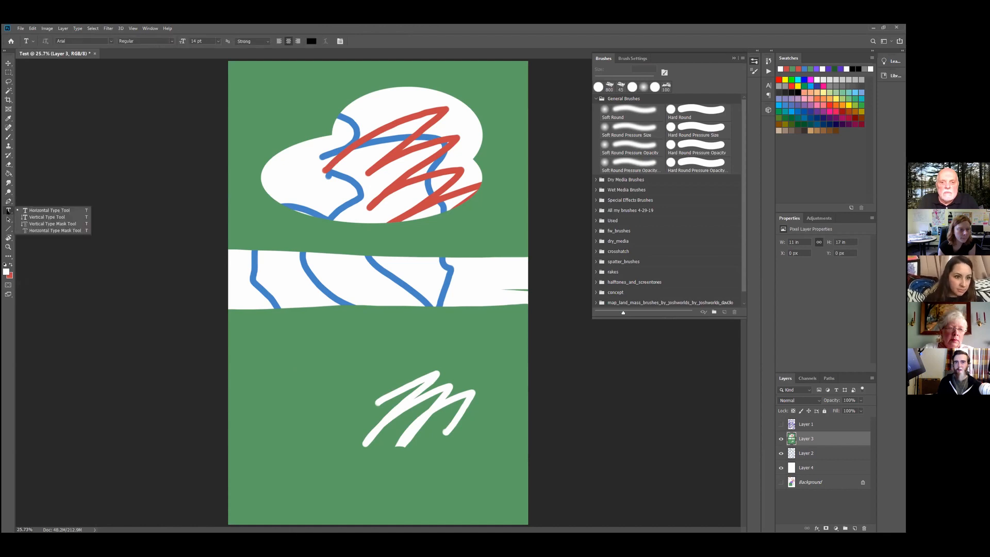
click(5, 191)
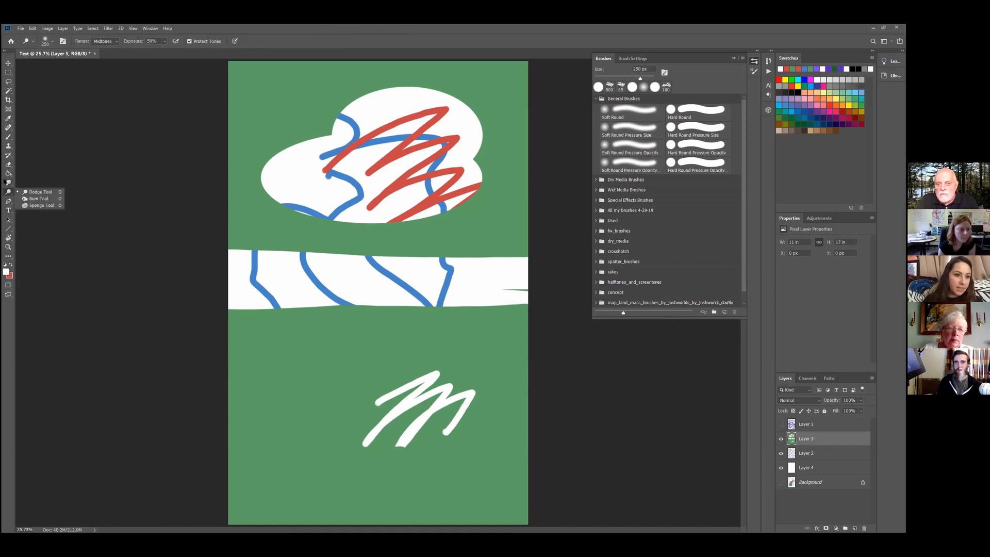
click(6, 182)
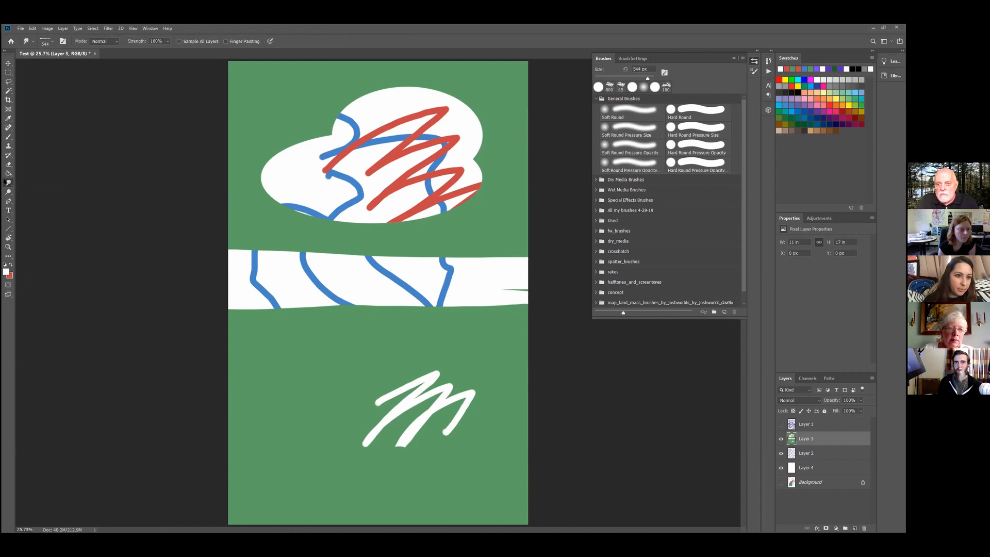
click(8, 146)
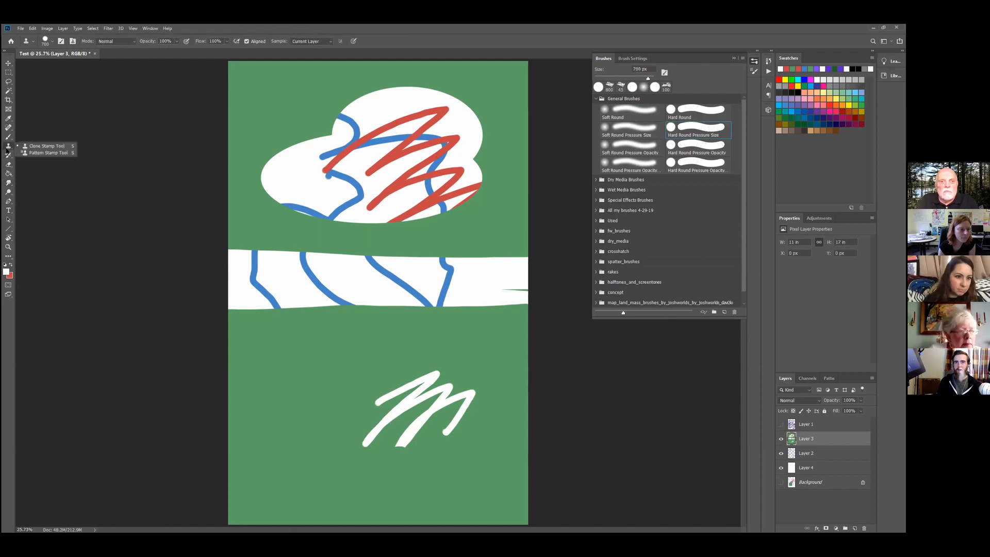
click(8, 156)
click(7, 165)
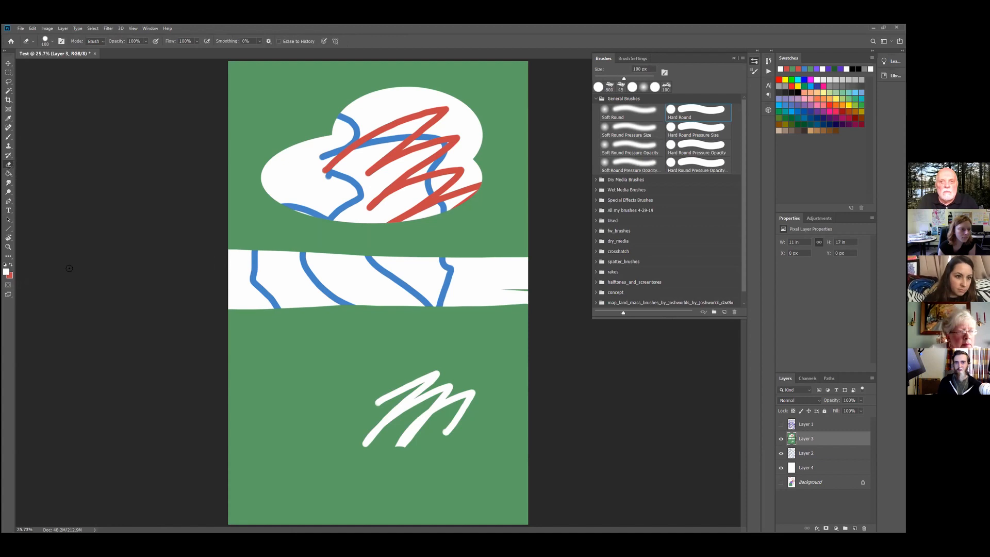
click(8, 256)
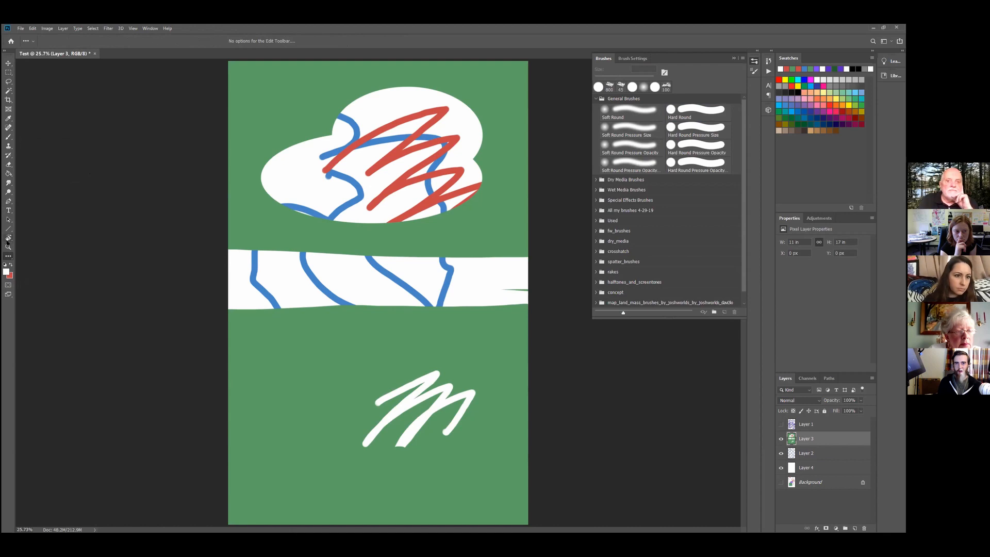
Add a new layer above Layer 3 and make red the foreground color for the Rectangle tool
click(8, 229)
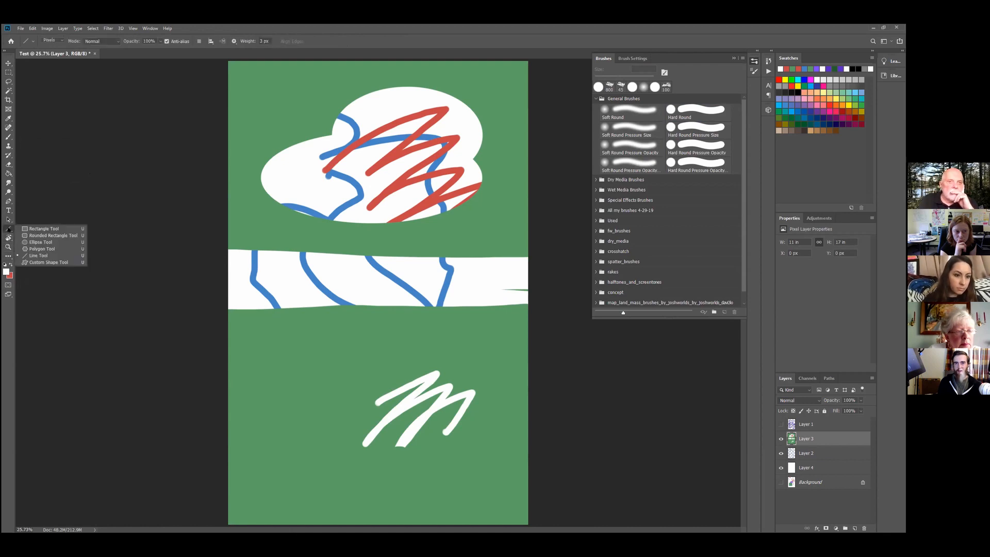
click(26, 230)
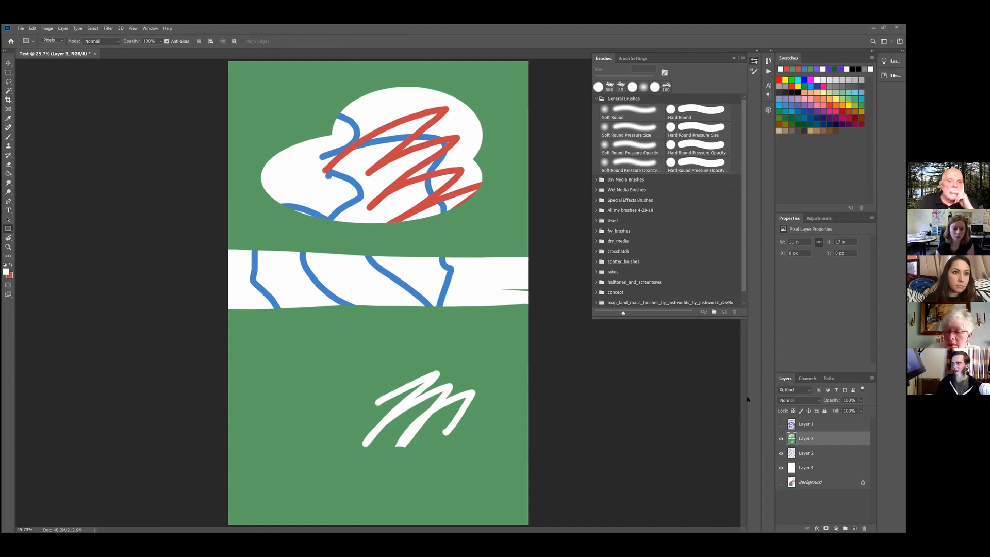
click(853, 528)
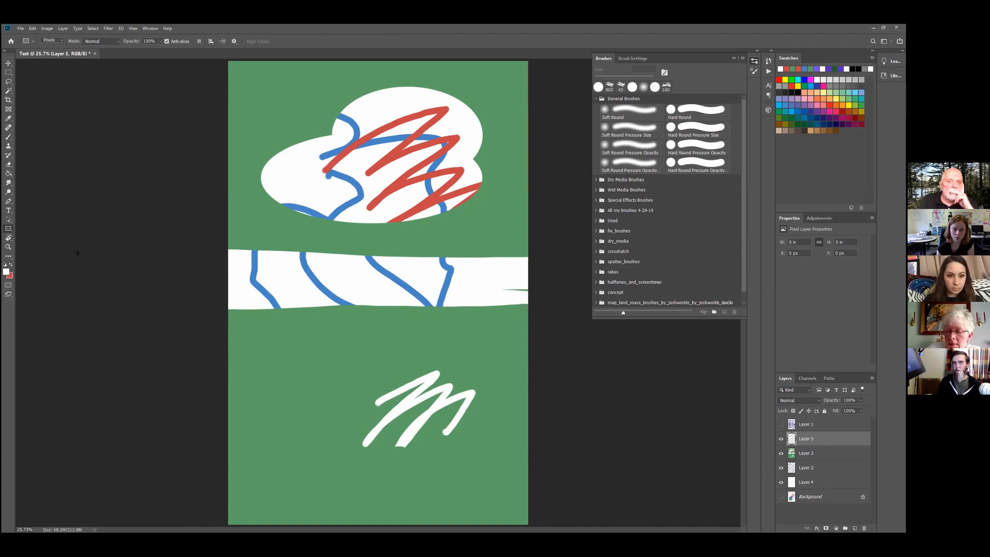
click(11, 264)
Draw a red pixel rectangle about 5.1 by 4.7 in over part of the white zigzag, and shift it slightly down and left
drag(272, 324, 355, 401)
drag(418, 441, 411, 451)
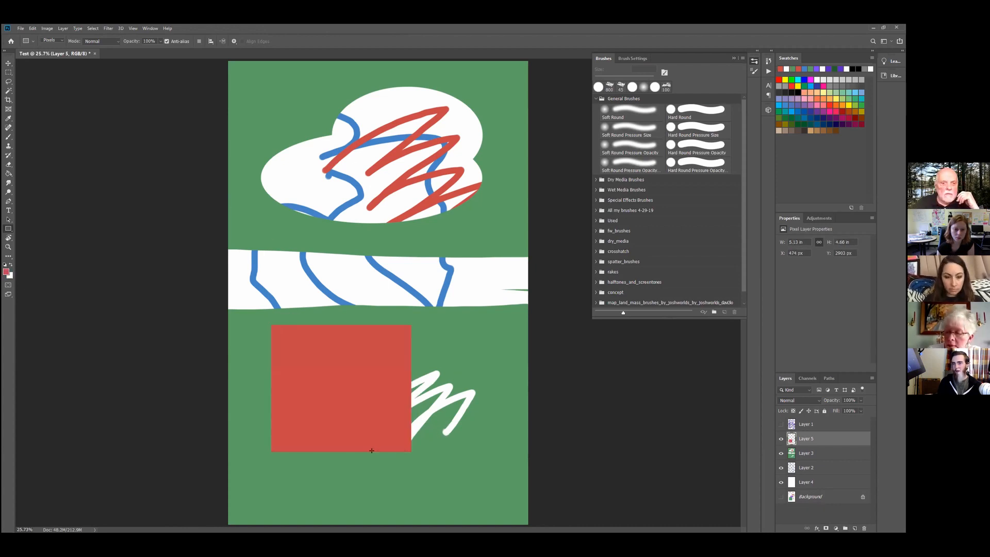
click(8, 63)
mouse_move(299, 368)
mouse_down()
mouse_move(327, 341)
mouse_move(284, 394)
mouse_move(305, 378)
mouse_up()
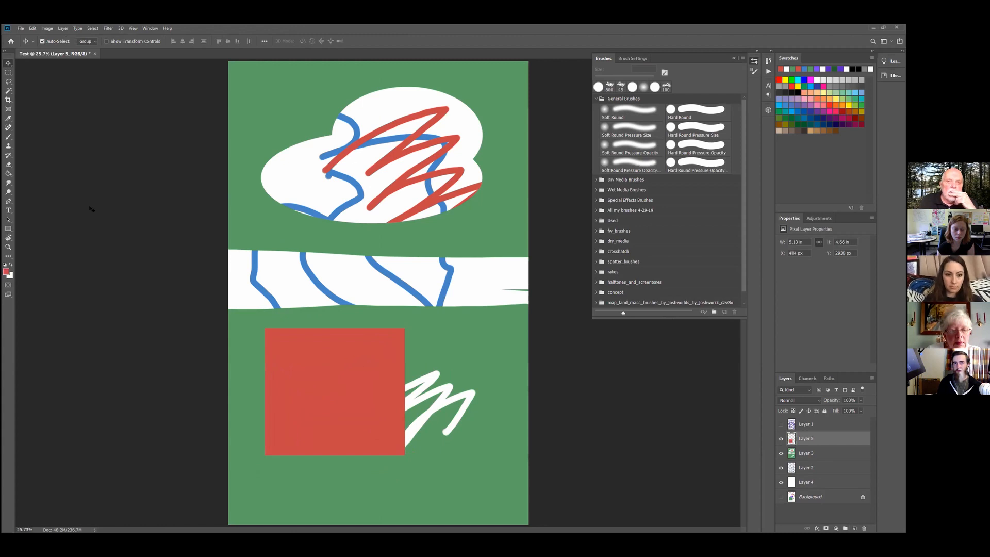
Draw a second red rectangle in Pixels mode overlapping the first on the same layer, and move the combined shape up and left
click(8, 228)
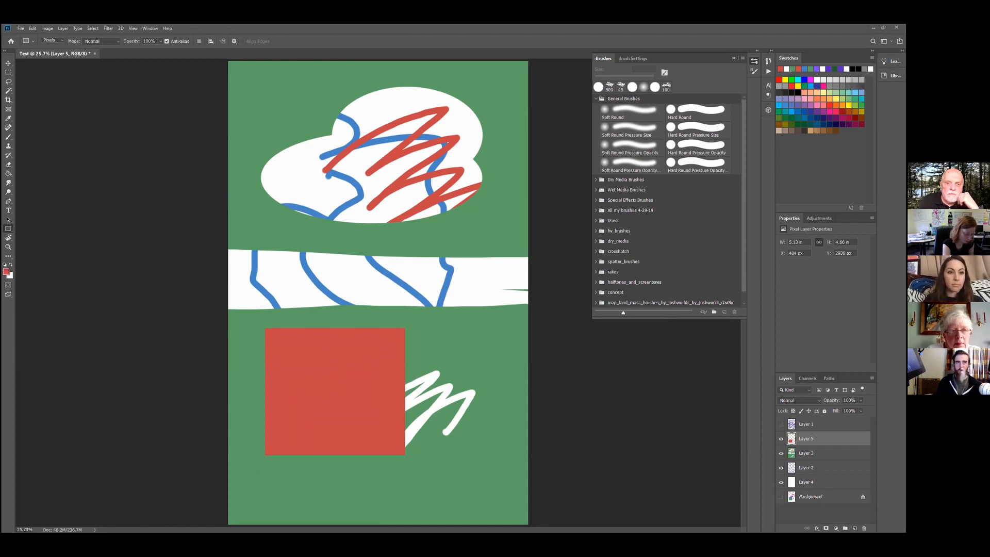
click(52, 40)
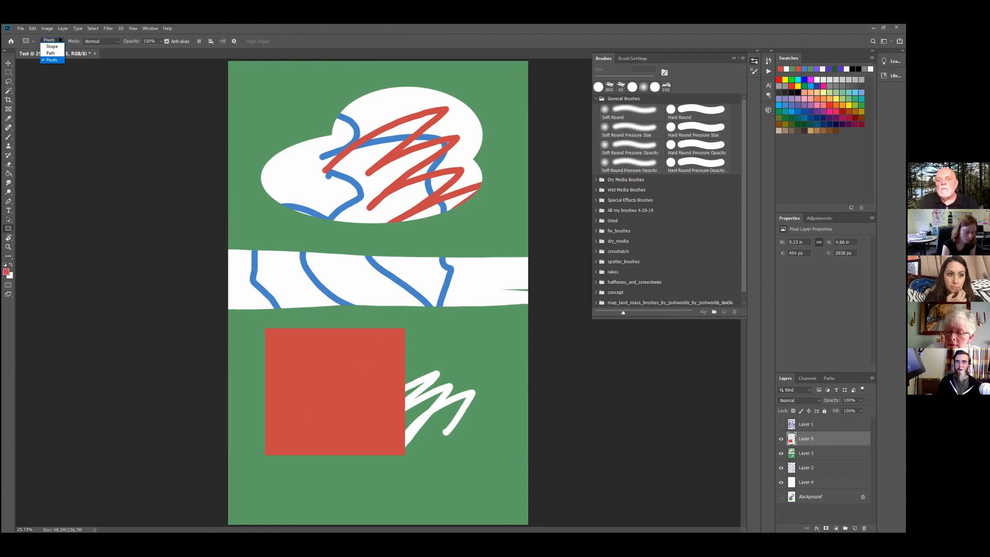
click(54, 60)
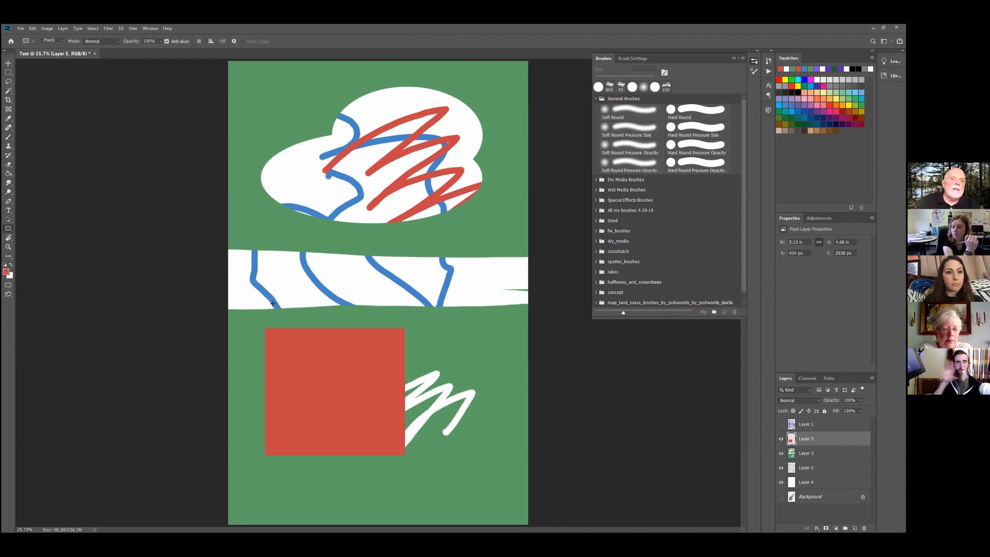
mouse_move(325, 257)
mouse_down()
mouse_move(465, 364)
mouse_move(465, 383)
mouse_up()
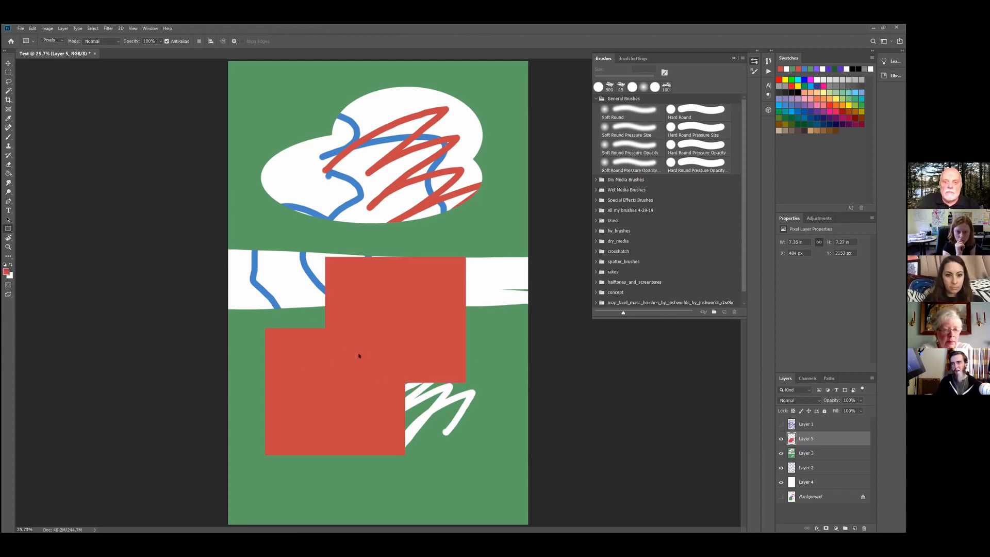
click(13, 65)
mouse_move(381, 365)
mouse_down()
mouse_move(371, 283)
mouse_move(400, 325)
mouse_move(403, 350)
mouse_move(364, 333)
mouse_move(360, 350)
mouse_up()
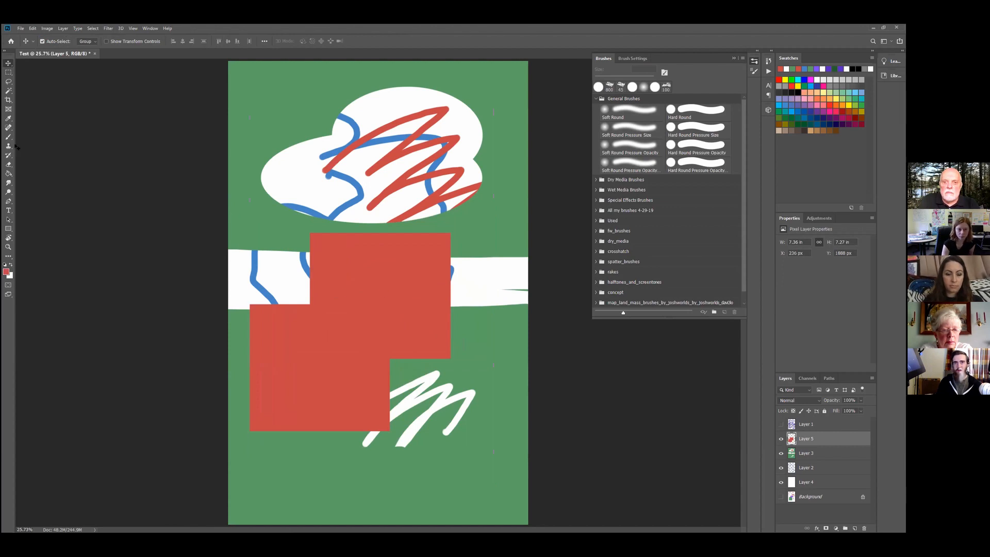
Erase a stroke through the red rectangles with a 100 px eraser, and undo back to the empty layer
click(8, 164)
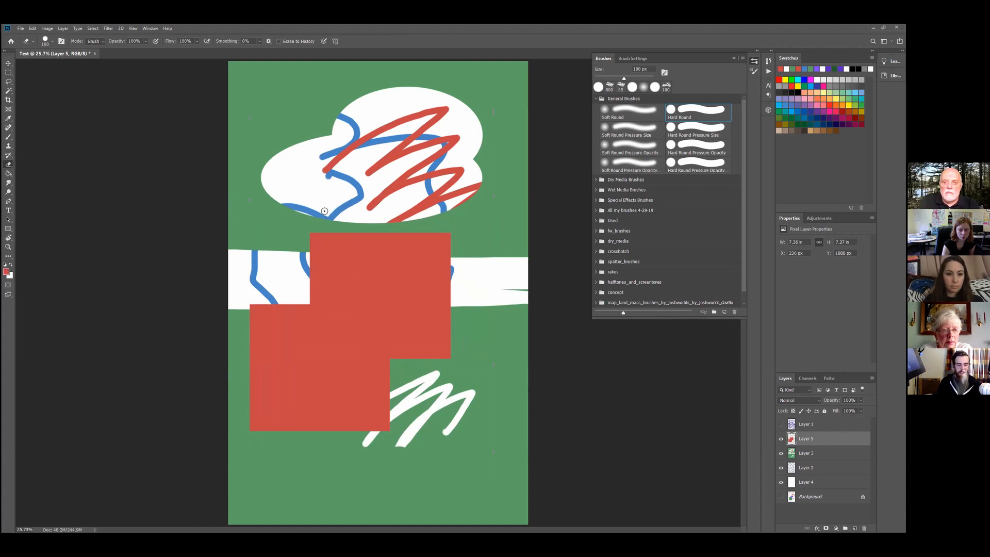
mouse_move(402, 216)
mouse_down()
mouse_move(356, 278)
mouse_move(458, 279)
mouse_move(533, 307)
mouse_move(423, 332)
mouse_up()
key(ctrl+z)
key(ctrl+z)
key(ctrl+z)
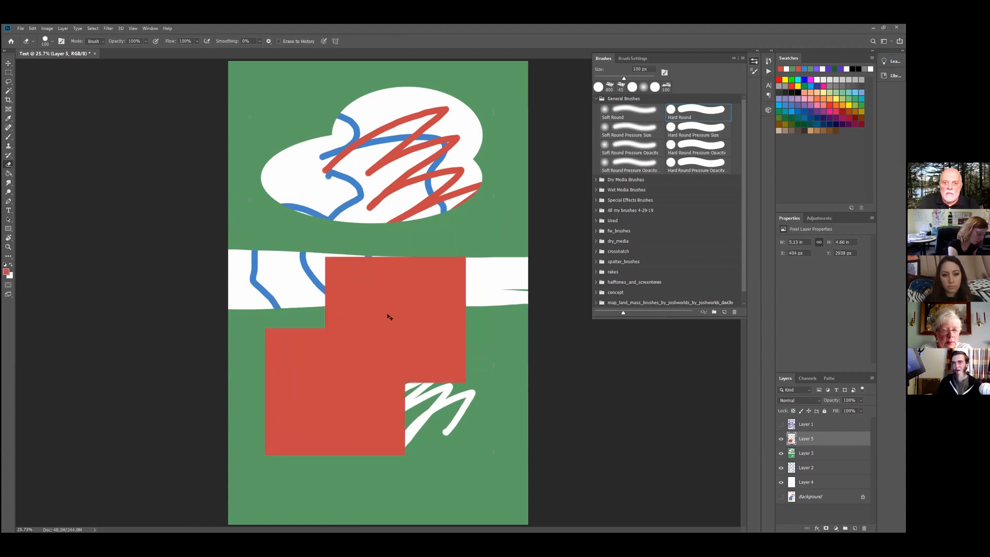
key(ctrl+z)
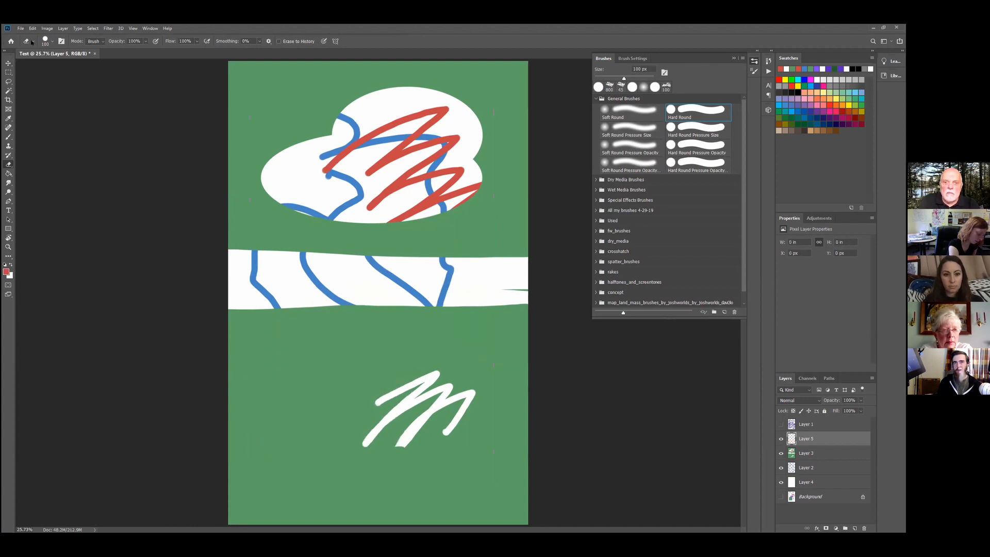
Draw a red rectangle in Shape mode, about 1633 by 1478 px, over part of the zigzag and move it up to the white band
click(8, 228)
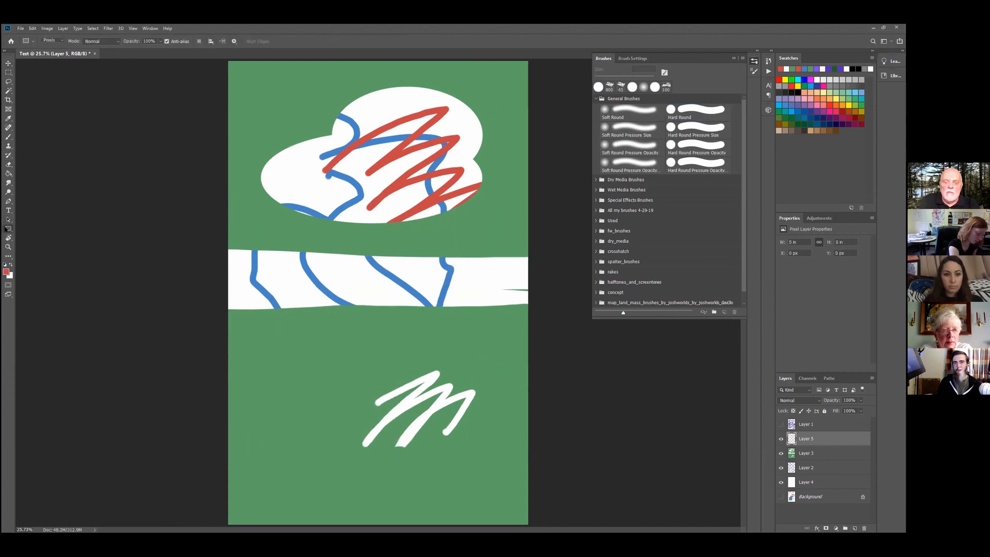
click(52, 41)
click(51, 42)
drag(267, 336, 412, 468)
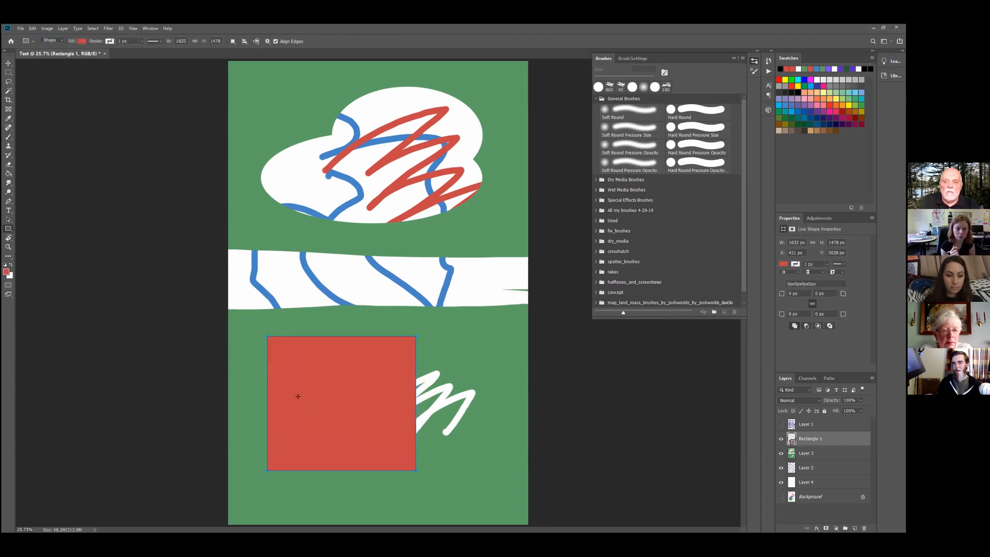
click(7, 66)
mouse_move(315, 378)
mouse_down()
mouse_move(346, 302)
mouse_move(313, 343)
mouse_up()
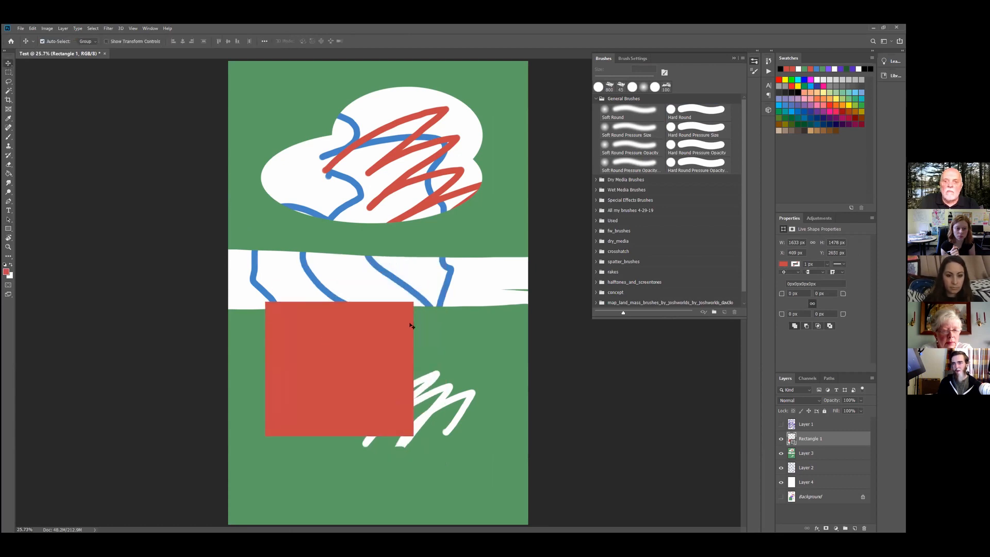
Try erasing part of the red shape layer, accepting rasterization when asked, and undo the rasterization
key(e)
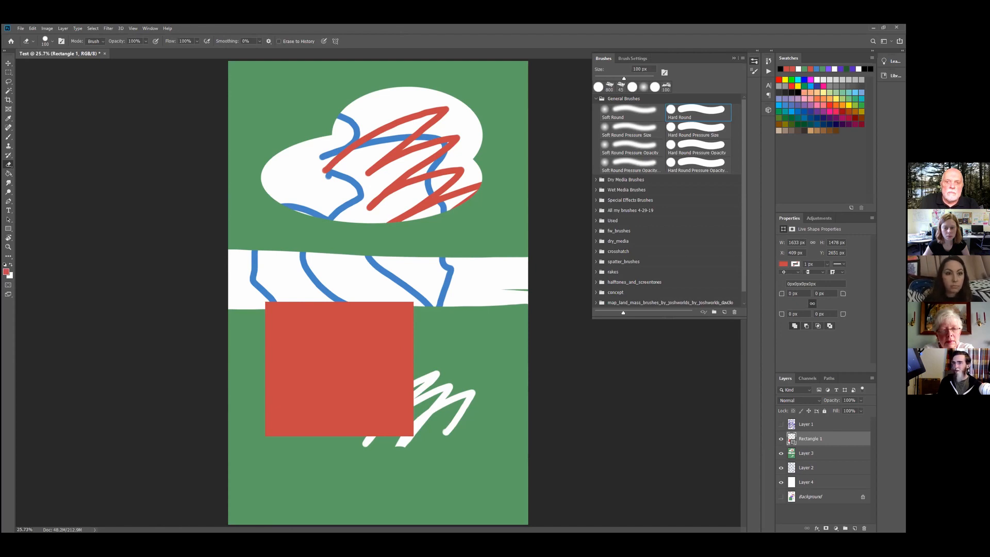
click(335, 240)
click(381, 240)
mouse_move(314, 349)
mouse_down()
mouse_move(393, 335)
mouse_move(343, 345)
mouse_up()
key(ctrl+z)
key(ctrl+z)
click(299, 332)
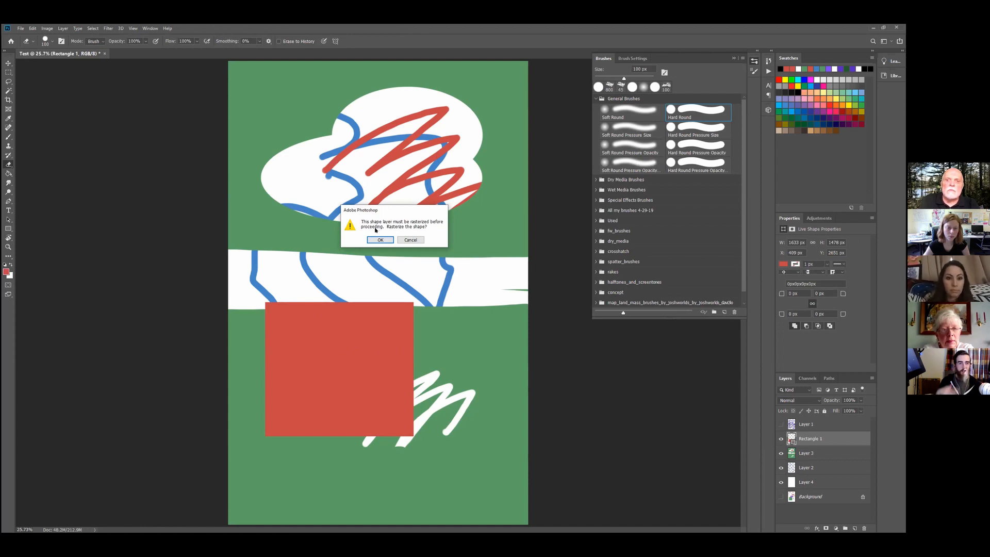
click(387, 240)
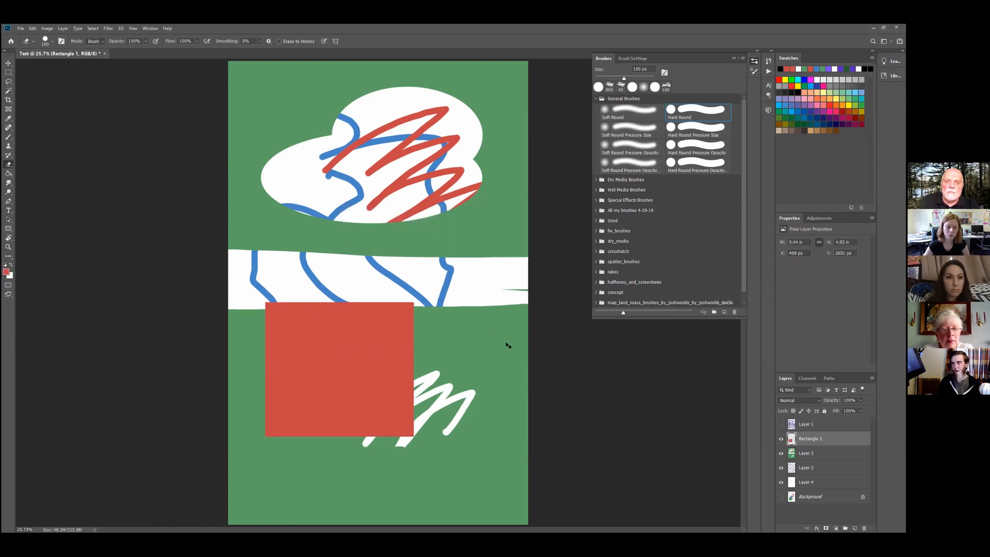
key(ctrl+z)
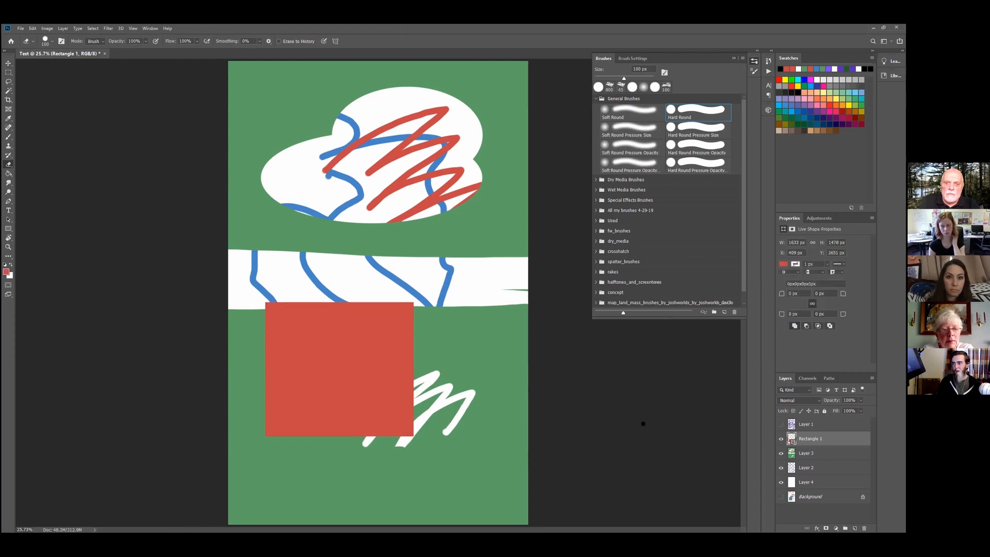
Rasterize the Rectangle 1 layer, try erasing strokes from the red rectangle, and undo the erasing
right_click(817, 438)
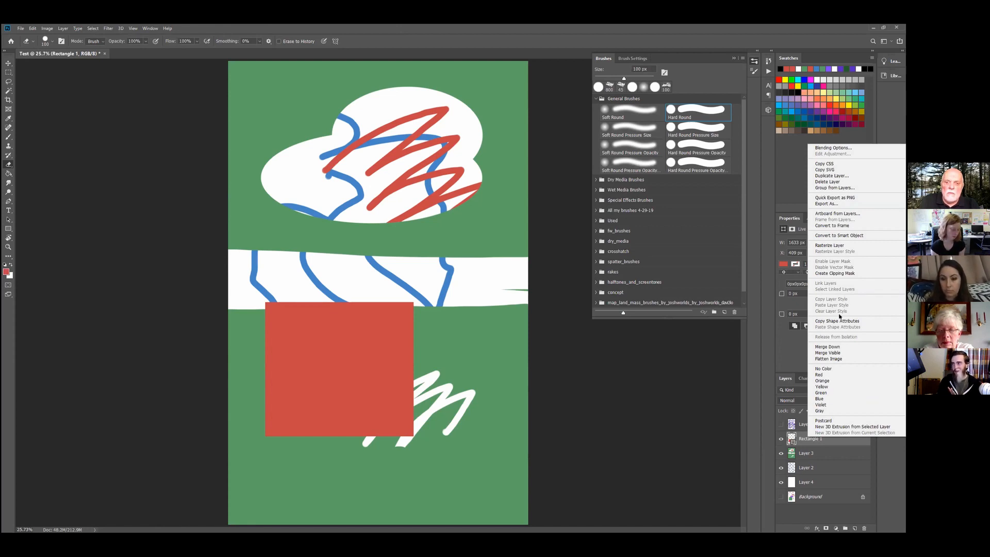
click(838, 247)
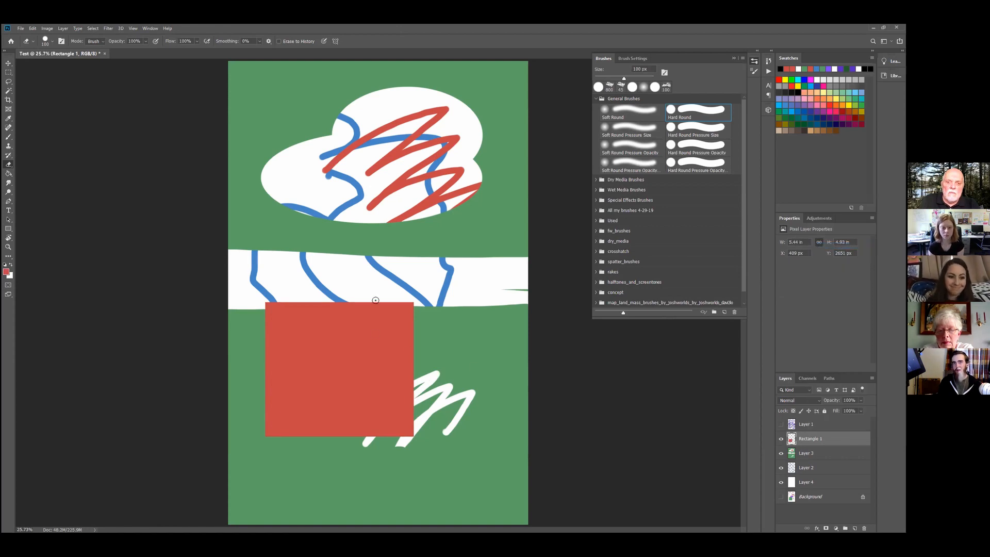
mouse_move(327, 323)
mouse_down()
mouse_move(374, 306)
mouse_move(403, 334)
mouse_move(448, 347)
mouse_move(392, 372)
mouse_move(424, 412)
mouse_up()
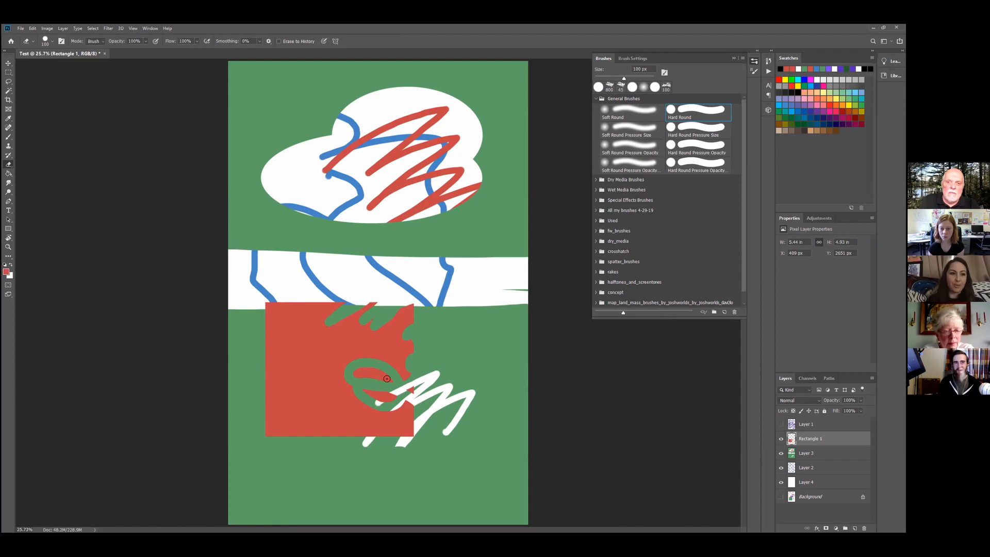
key(ctrl+z)
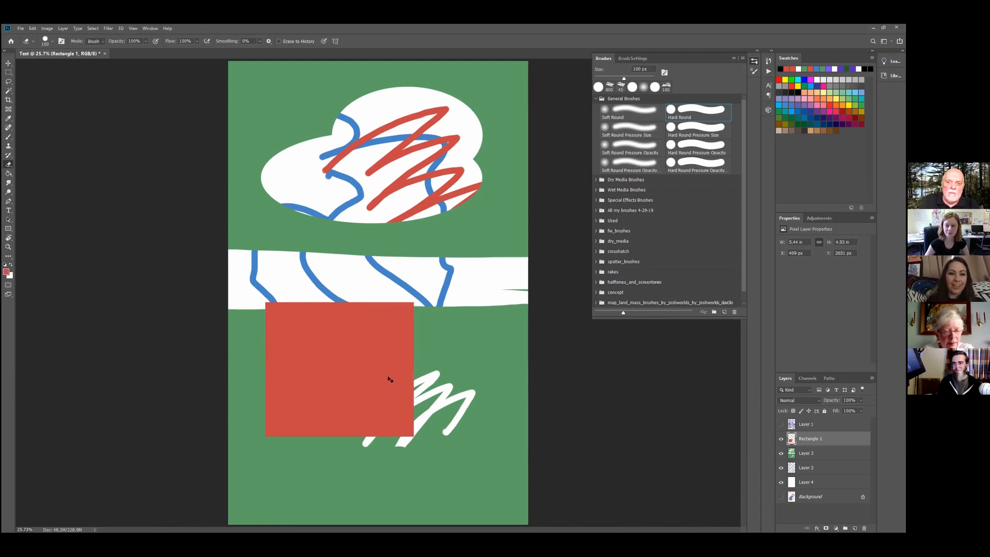
Move the rasterized red rectangle down and slightly left, clear of the white band
key(v)
drag(300, 364, 292, 393)
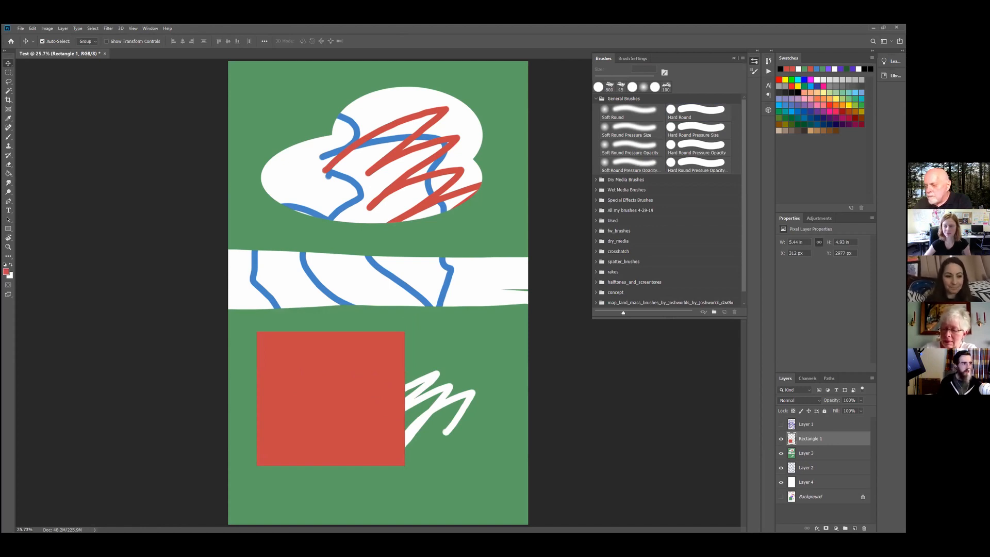
drag(340, 359, 337, 372)
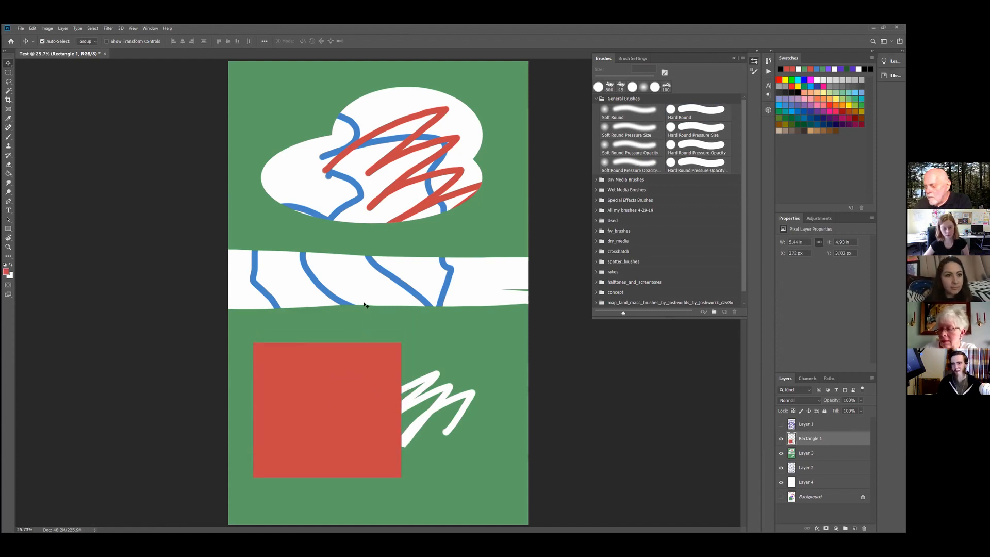
Add a line of random red 14 pt Arial text above the red rectangle, and move it to the cloud's upper-left edge
key(t)
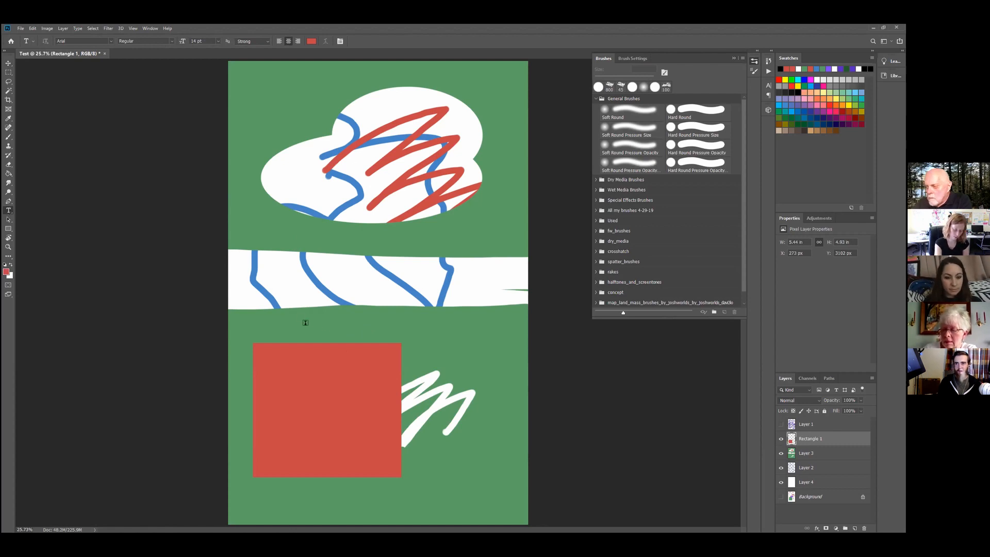
click(333, 321)
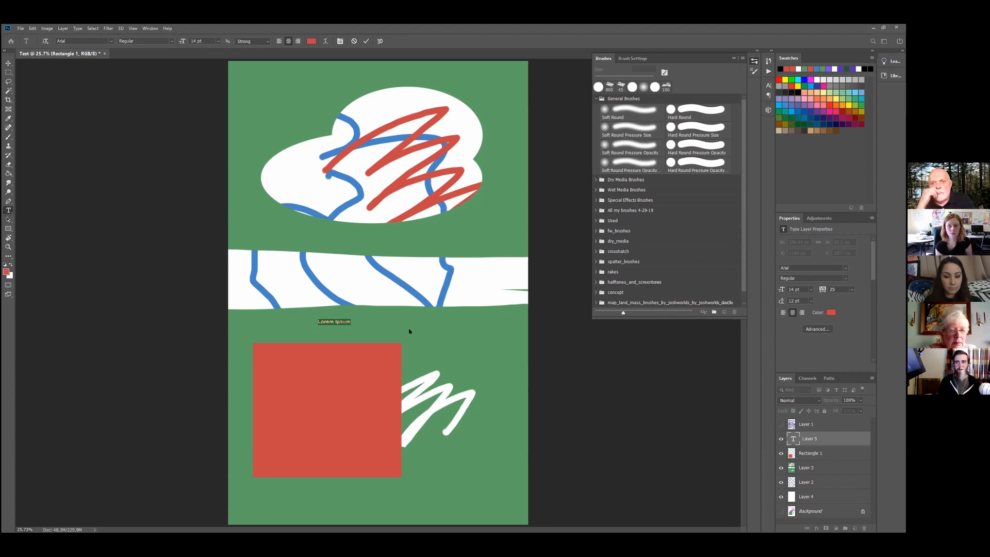
text(asdfasdfas)
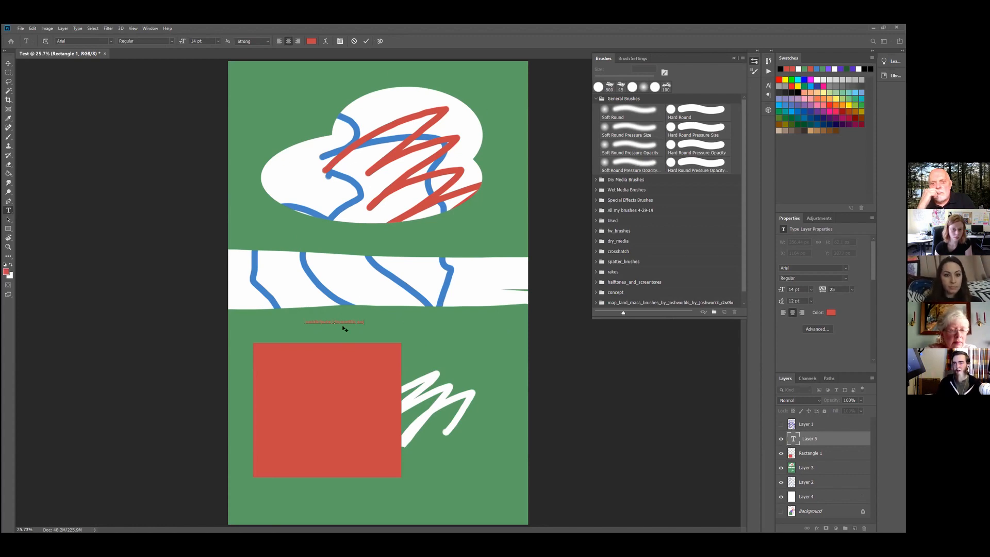
click(365, 41)
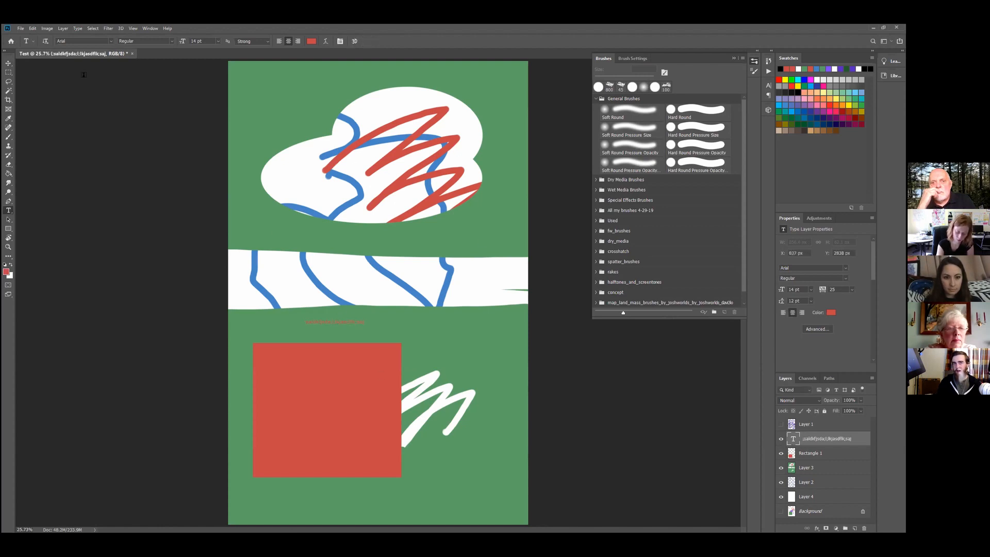
key(v)
drag(338, 321, 283, 99)
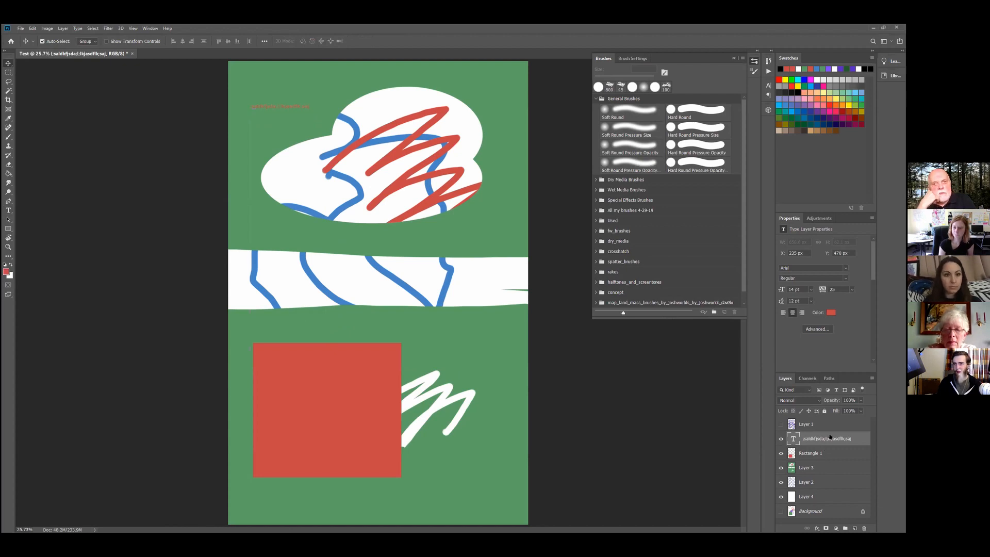
Try erasing part of the red text line, declining to rasterize its type layer
key(e)
click(292, 107)
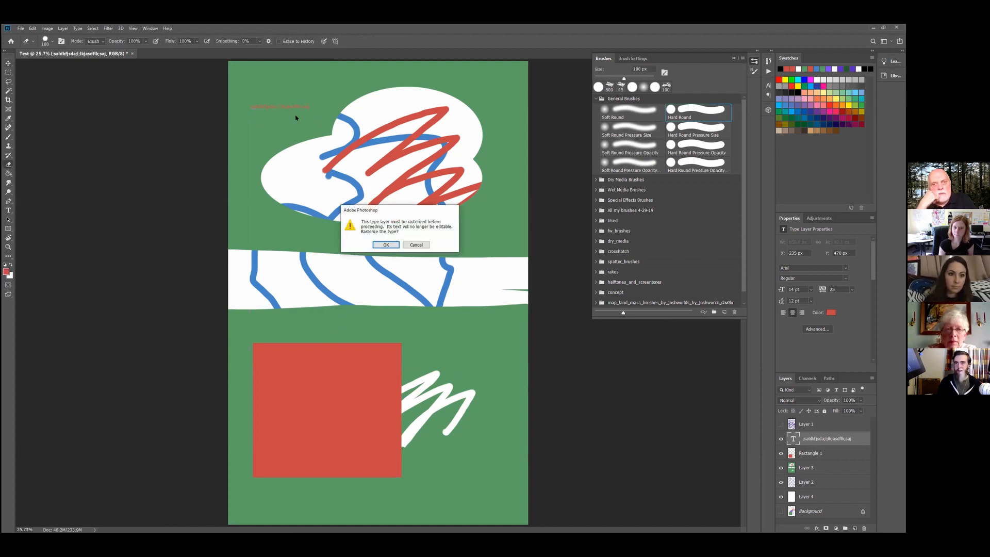
click(408, 245)
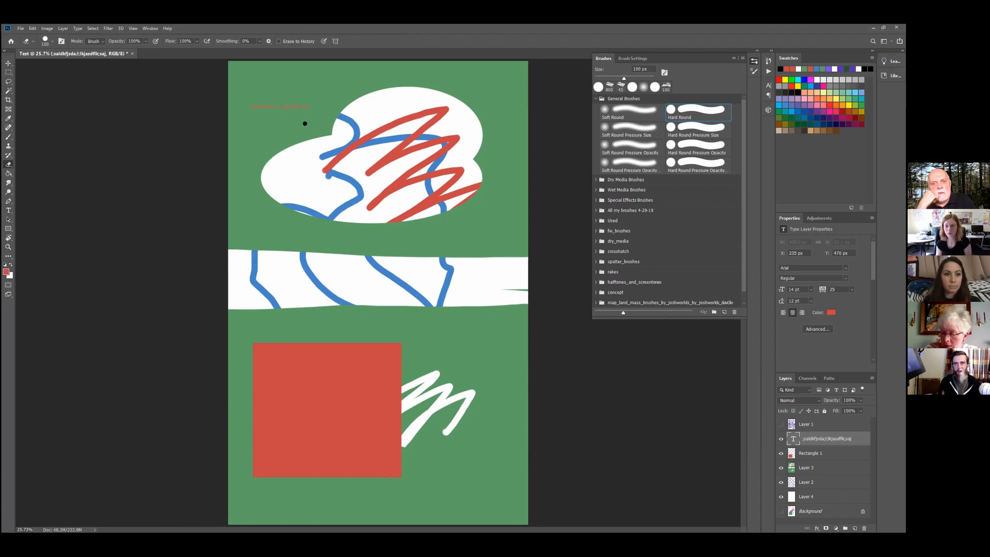
Edit the red text line, replacing some of its middle letters with random characters
key(t)
click(279, 107)
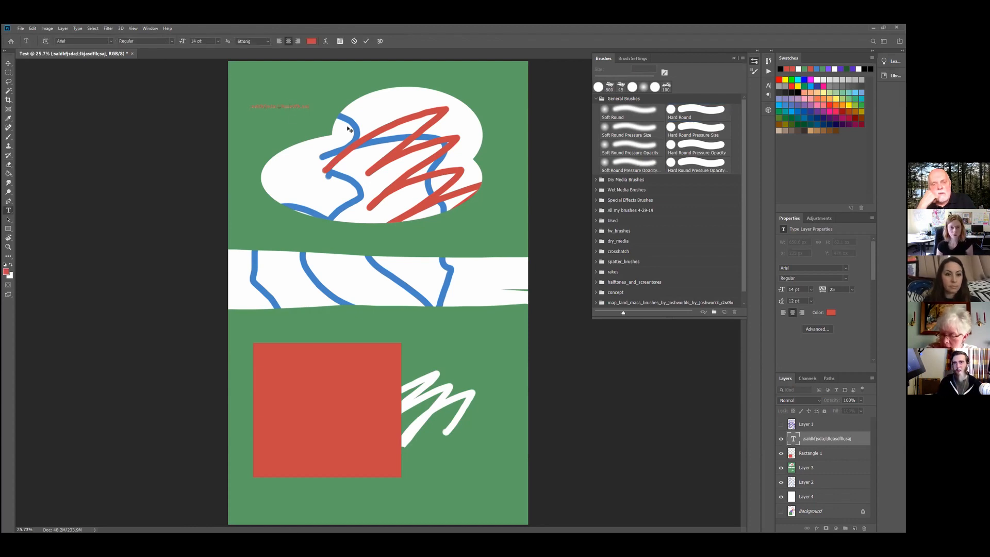
key(ctrl+a)
drag(292, 106, 258, 106)
key(BackSpace)
text(asdf)
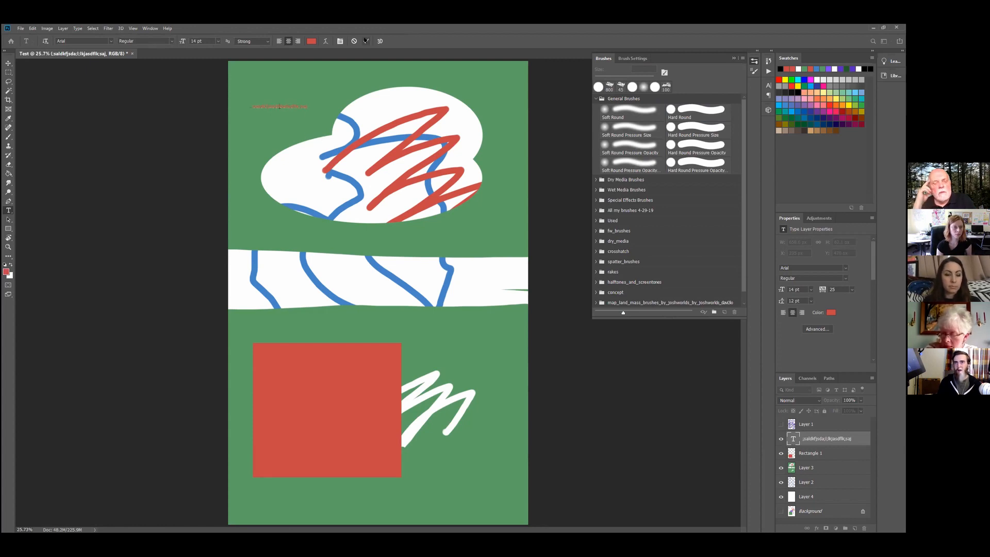
Select the whole text line and change its color to dark magenta, hex 8b0e55
click(309, 40)
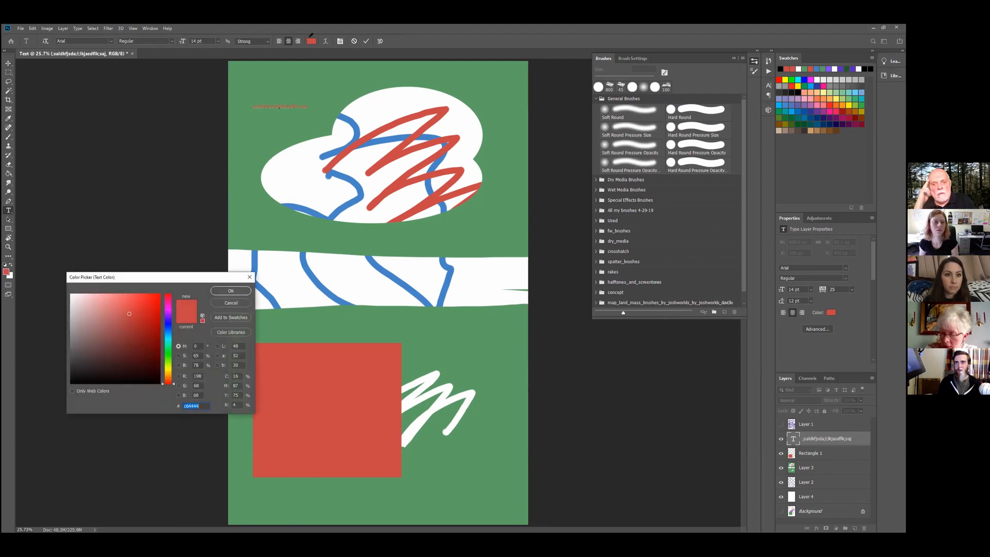
click(219, 305)
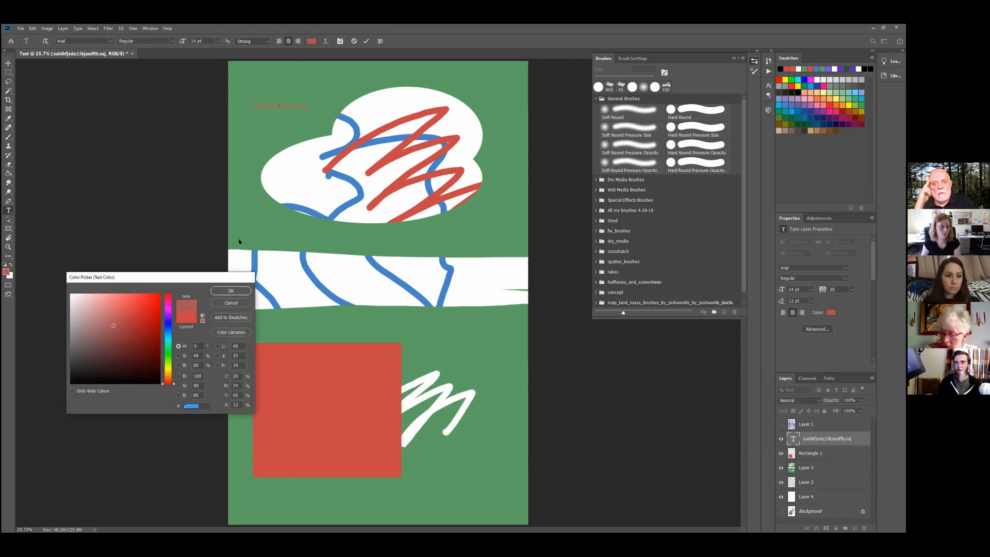
drag(305, 106, 251, 105)
click(309, 39)
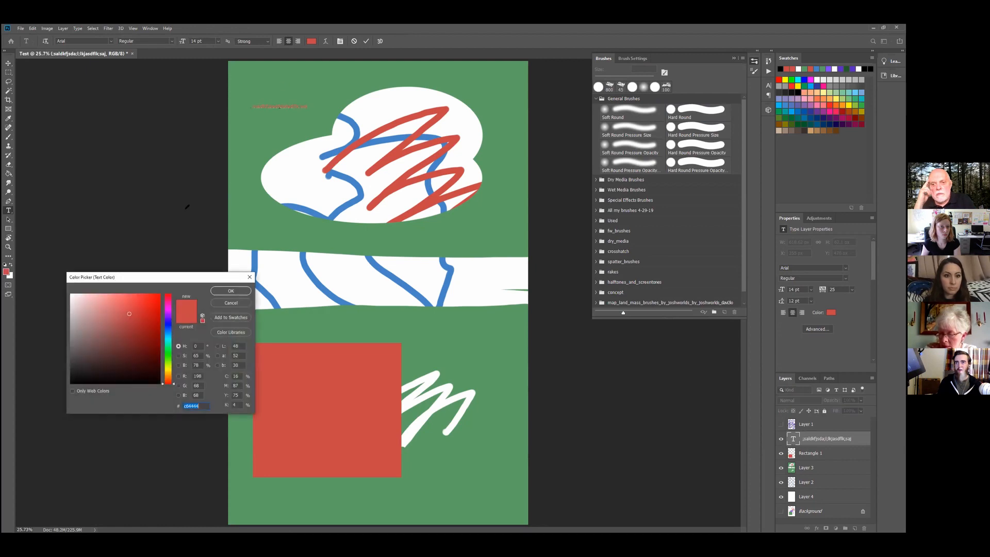
text(000000)
drag(120, 317, 70, 294)
click(151, 335)
mouse_move(167, 338)
mouse_down()
mouse_move(163, 378)
mouse_move(166, 302)
mouse_up()
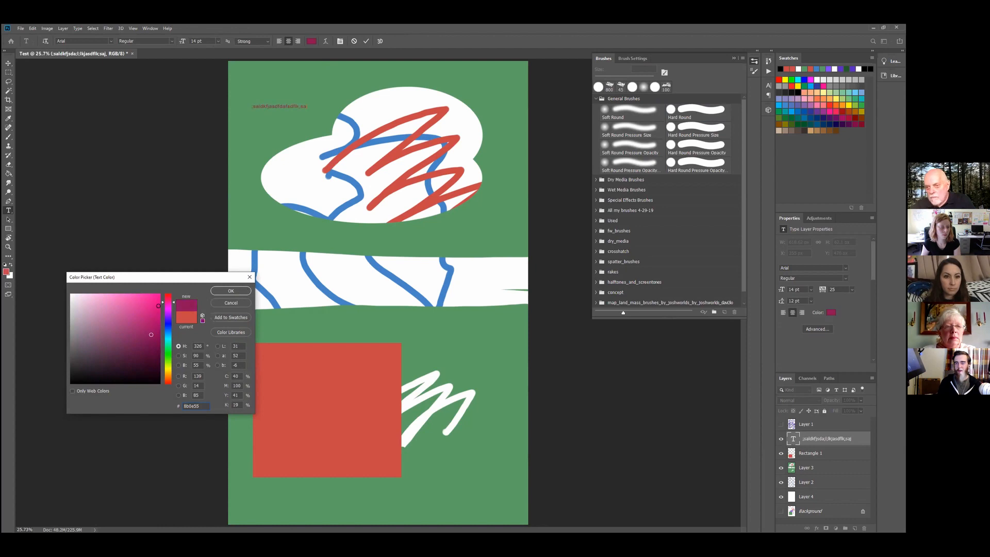
click(231, 291)
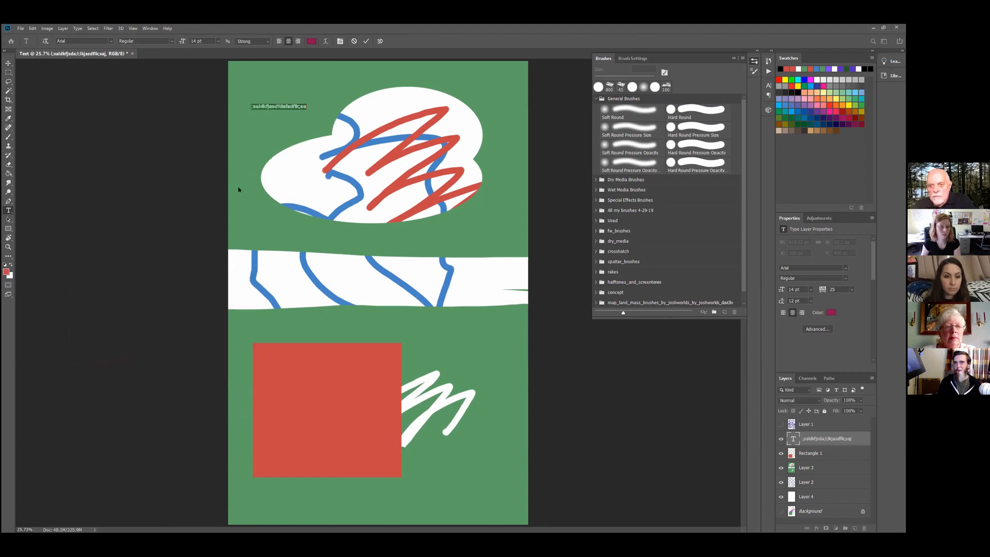
Enlarge the selected text to 100 pt, trying the 36 pt preset first
click(218, 42)
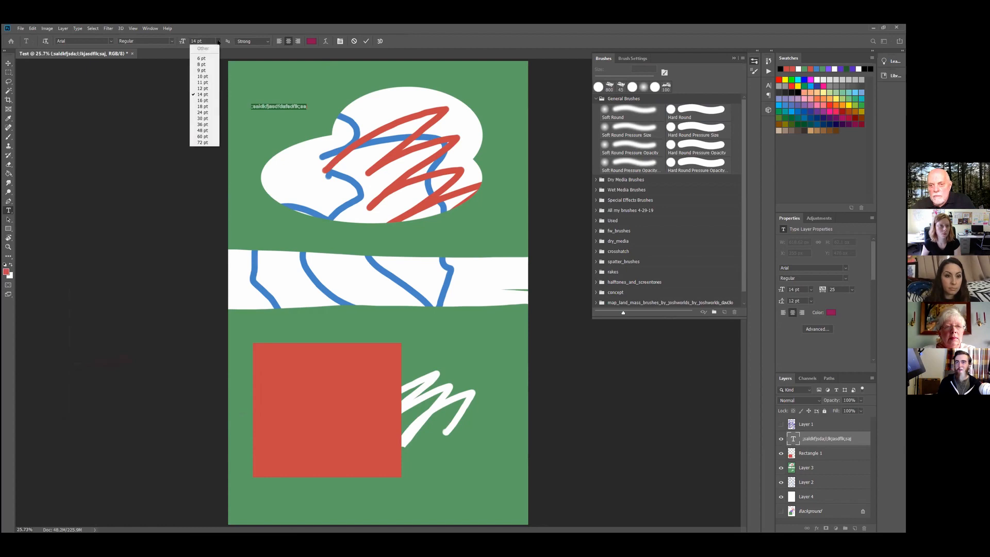
click(203, 125)
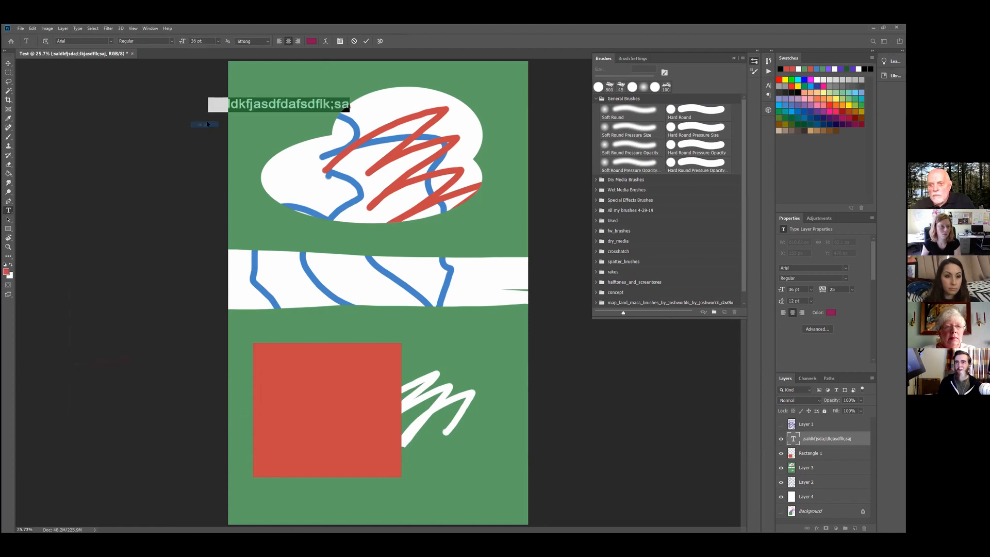
click(197, 40)
text(100)
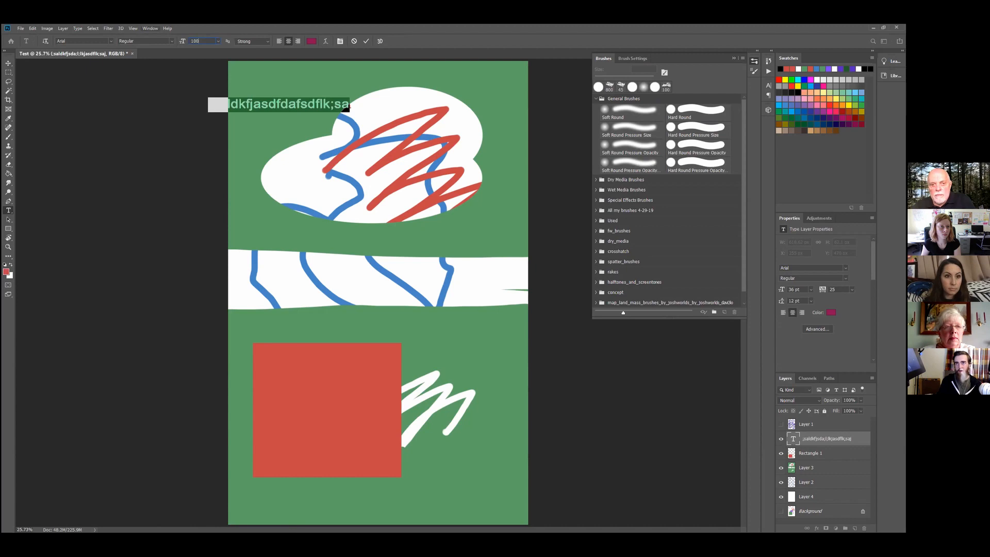
key(Return)
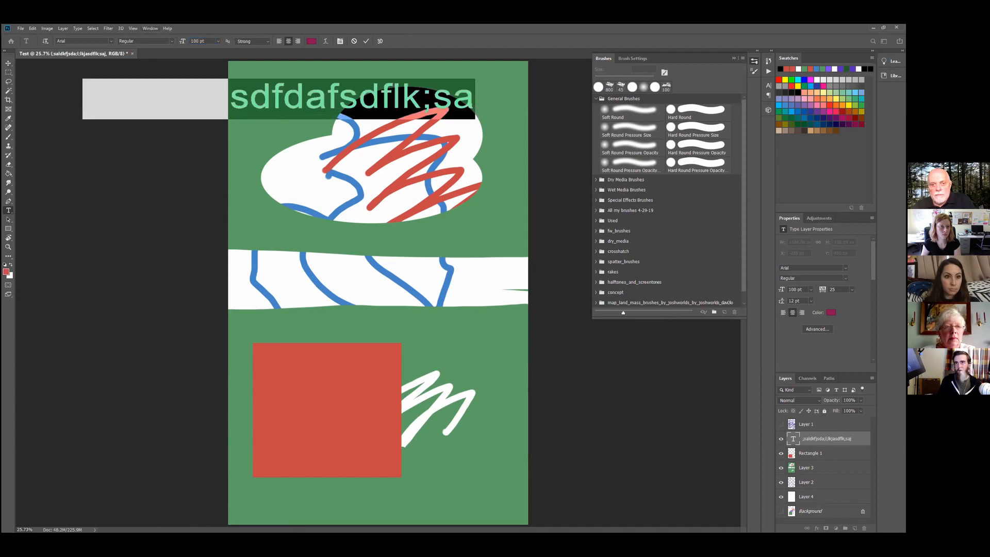
Change the text's font to A Dark Wedding and commit the text edit
click(110, 41)
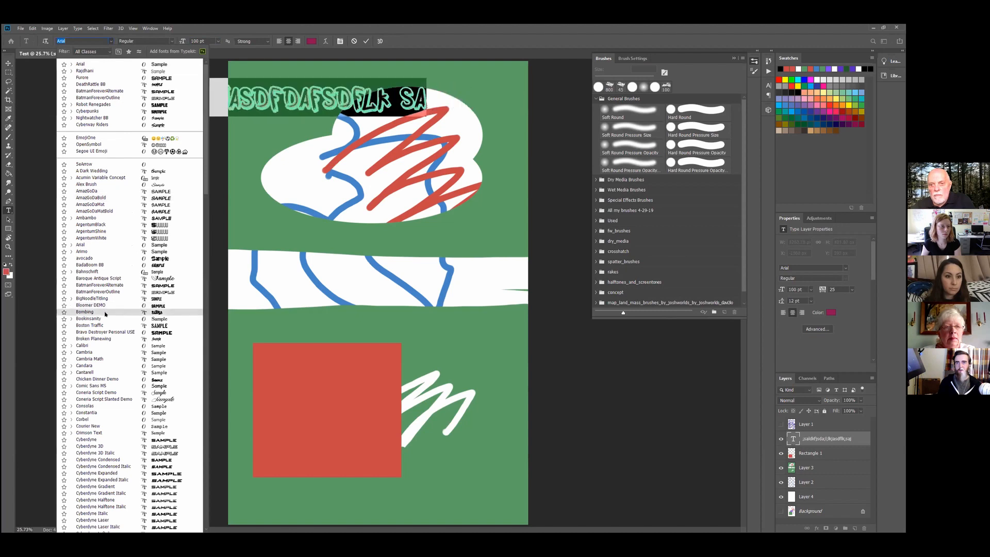
click(99, 171)
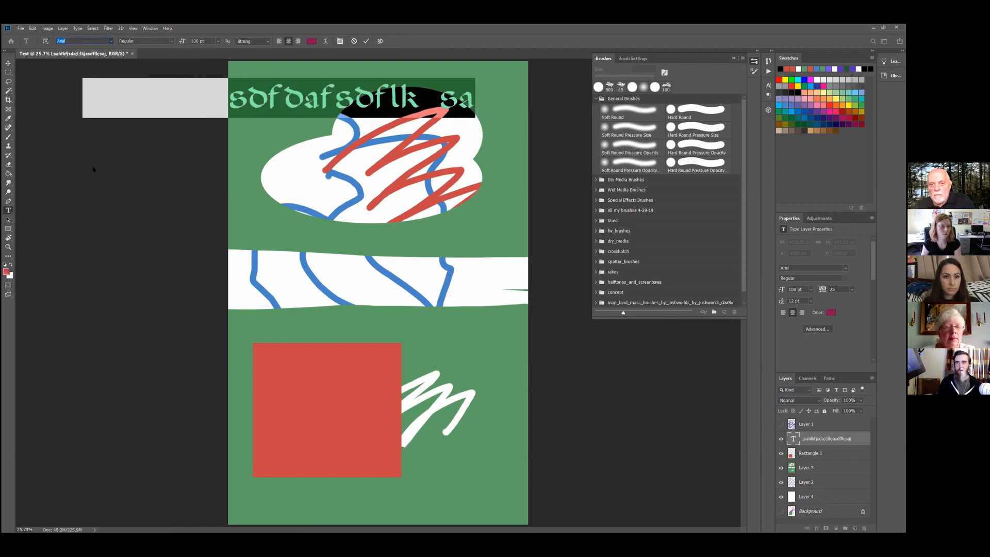
click(309, 92)
key(ctrl+Return)
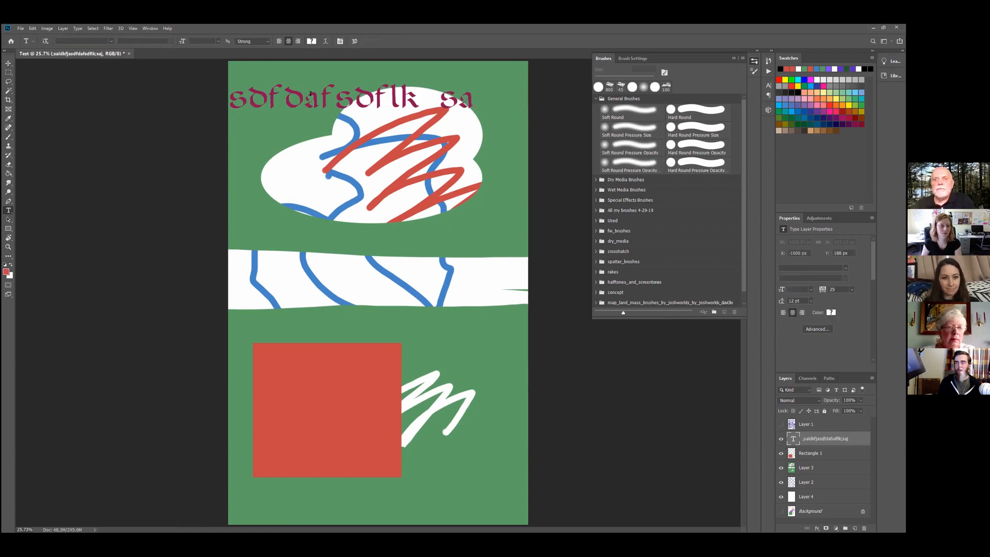
Move the magenta text down between the cloud and the white band, and rasterize its type layer
drag(310, 94, 372, 226)
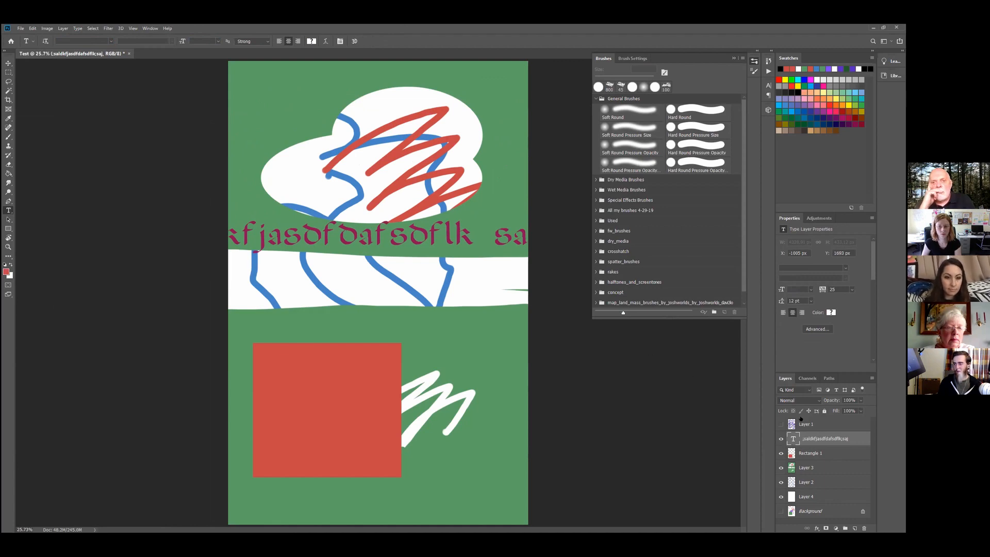
right_click(814, 440)
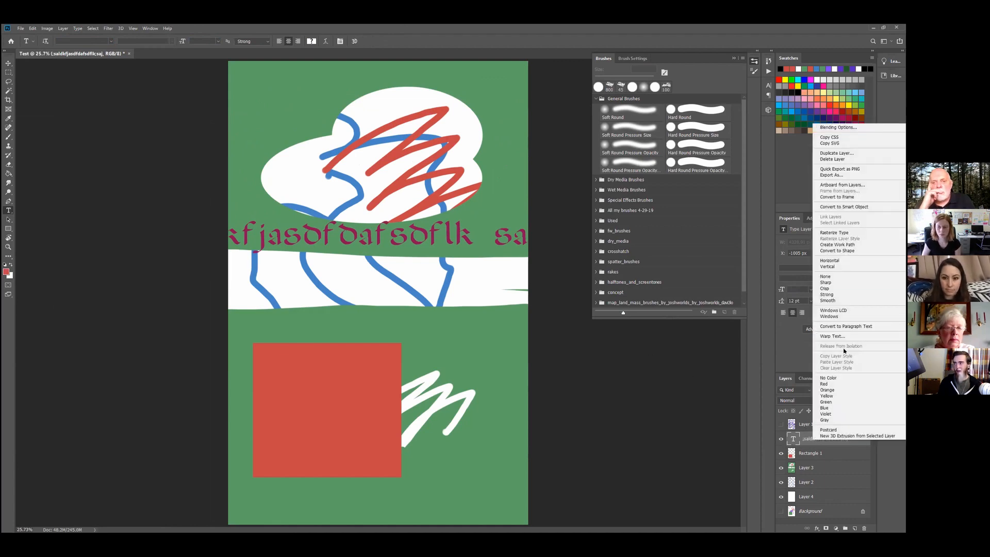
click(835, 233)
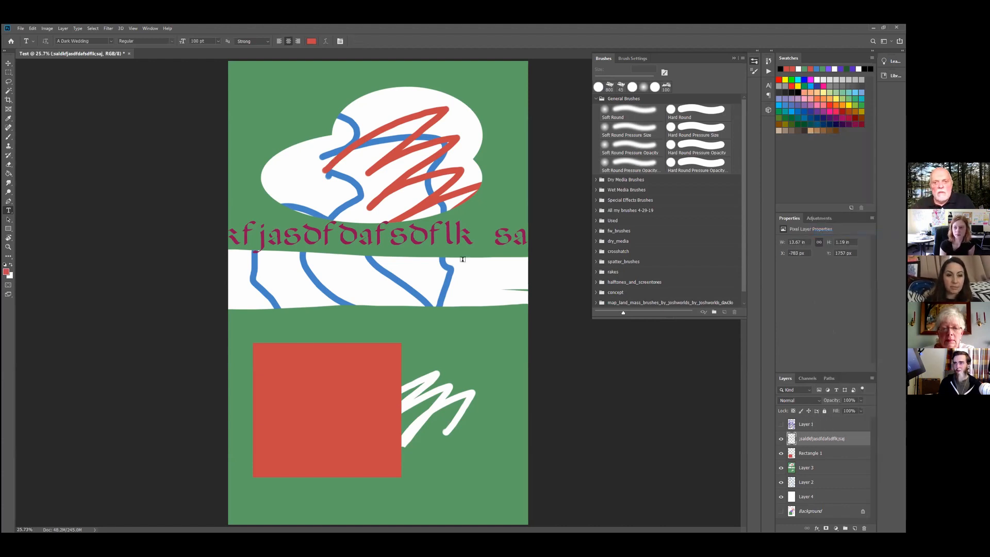
Lasso the letter d in the middle of the rasterized text and move it to the cloud's upper left
key(e)
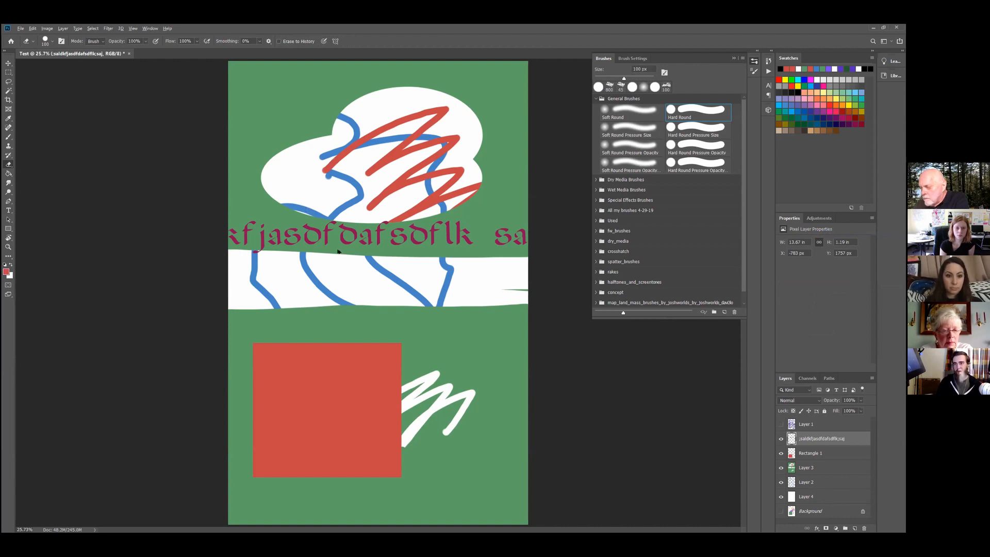
click(9, 81)
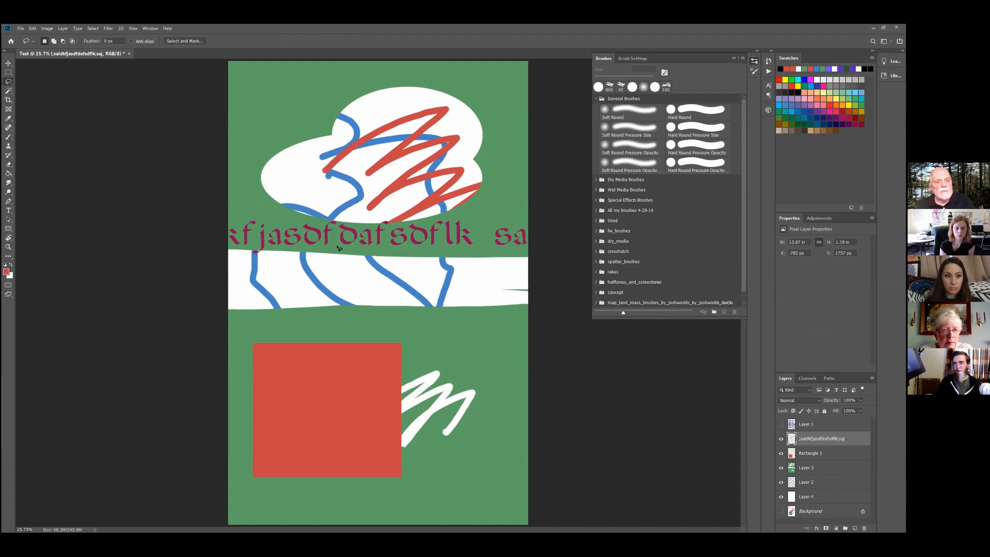
mouse_move(335, 232)
mouse_down()
mouse_move(340, 219)
mouse_move(361, 236)
mouse_move(355, 249)
mouse_move(335, 248)
mouse_up()
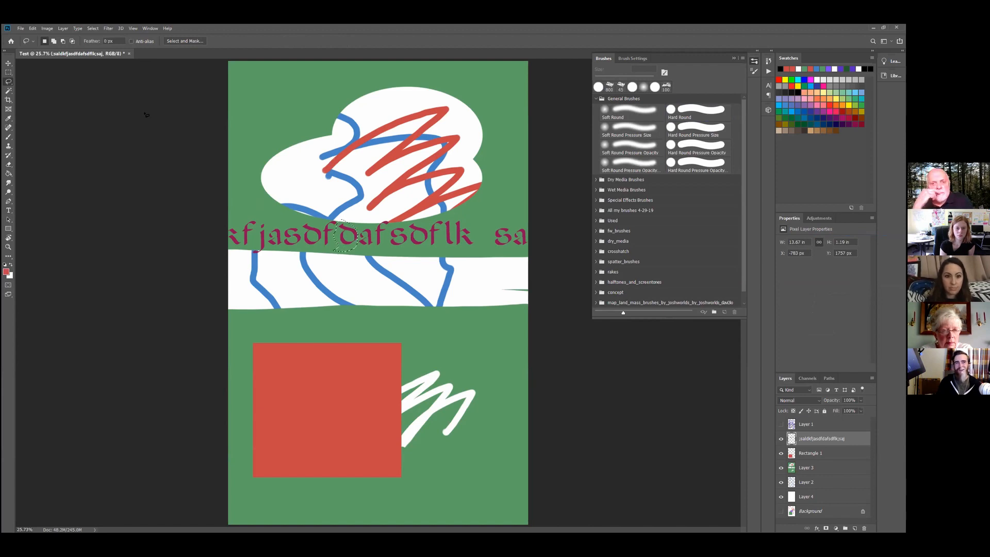
click(9, 63)
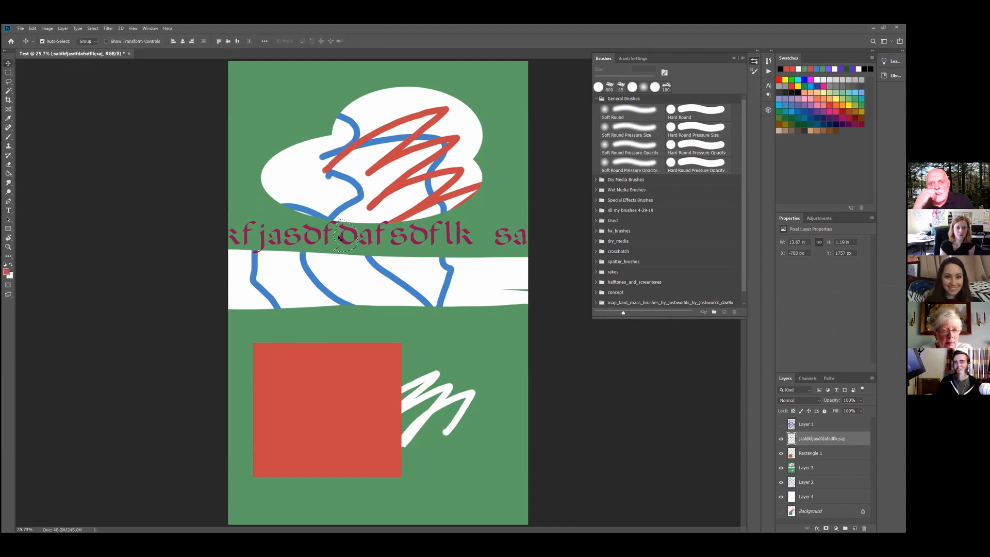
drag(350, 232, 272, 111)
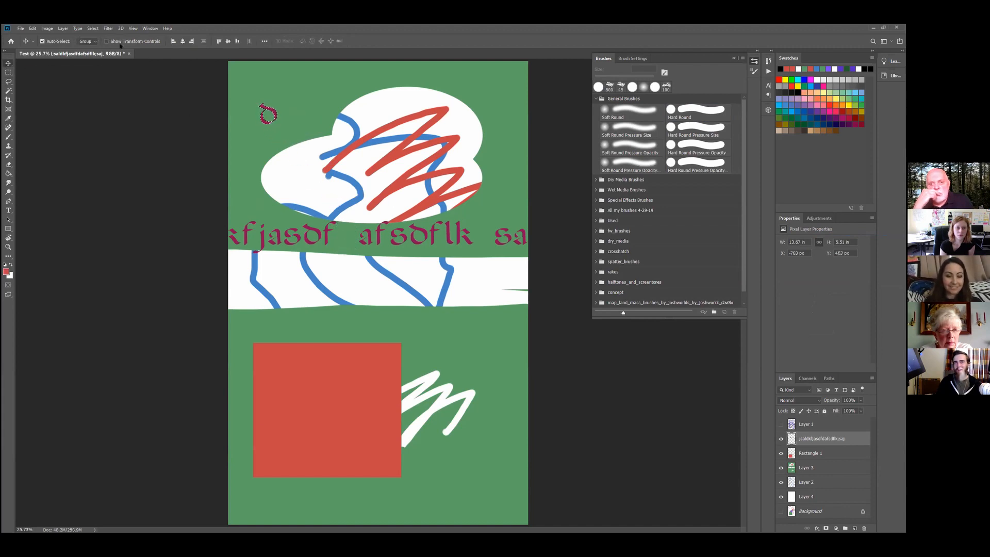
Scale up the selected letter d with Free Transform, position it in the canvas's upper-left corner, and deselect it
key(ctrl)
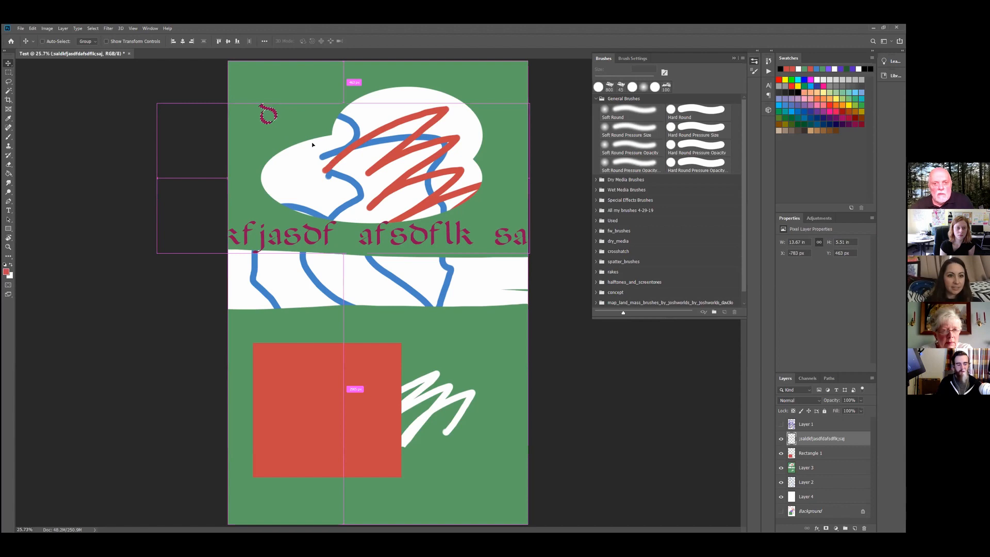
key(ctrl+t)
drag(278, 124, 324, 176)
key(Return)
drag(301, 128, 288, 97)
key(b)
key(ctrl+d)
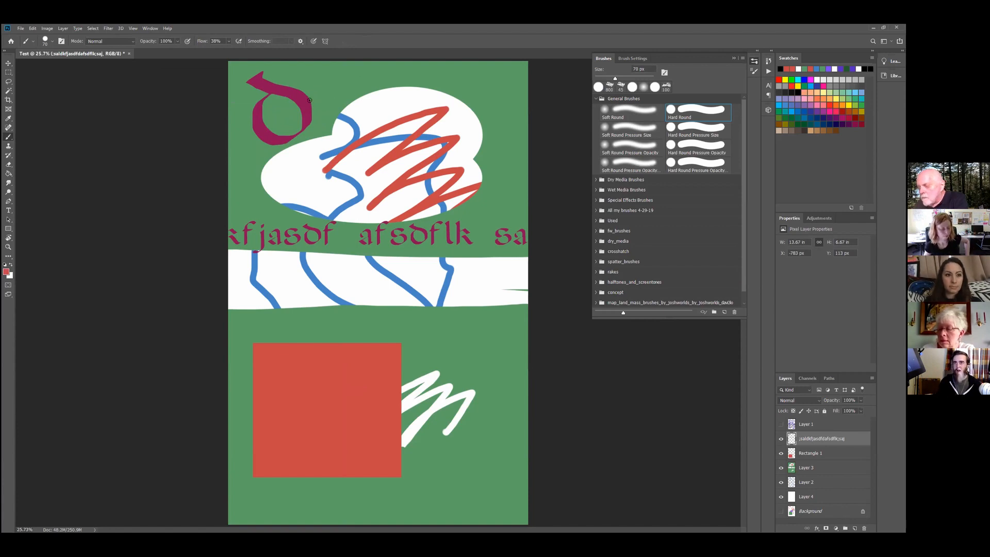
Erase the upper-right part of the large letter d and the pointed tip of its stem
key(e)
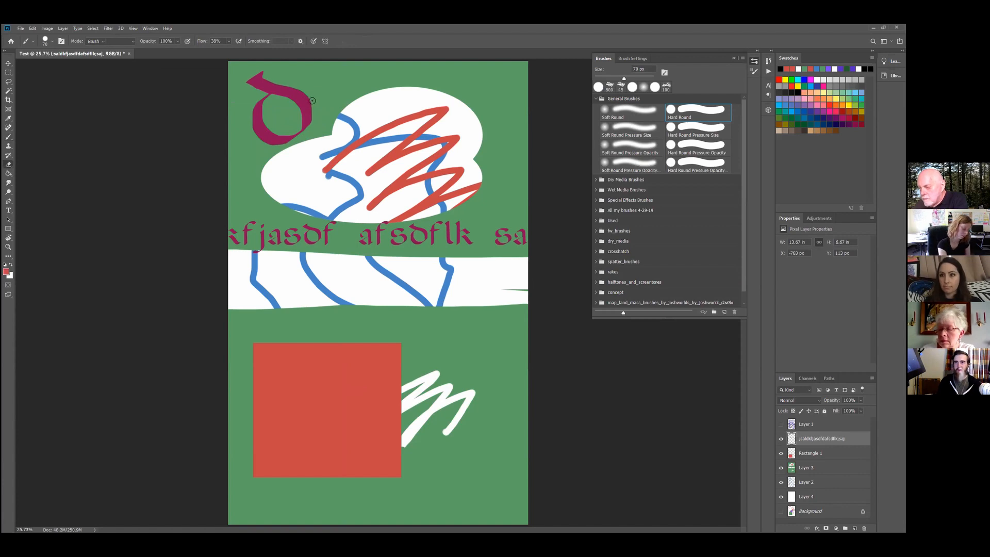
mouse_move(312, 101)
mouse_down()
mouse_move(283, 107)
mouse_move(301, 103)
mouse_up()
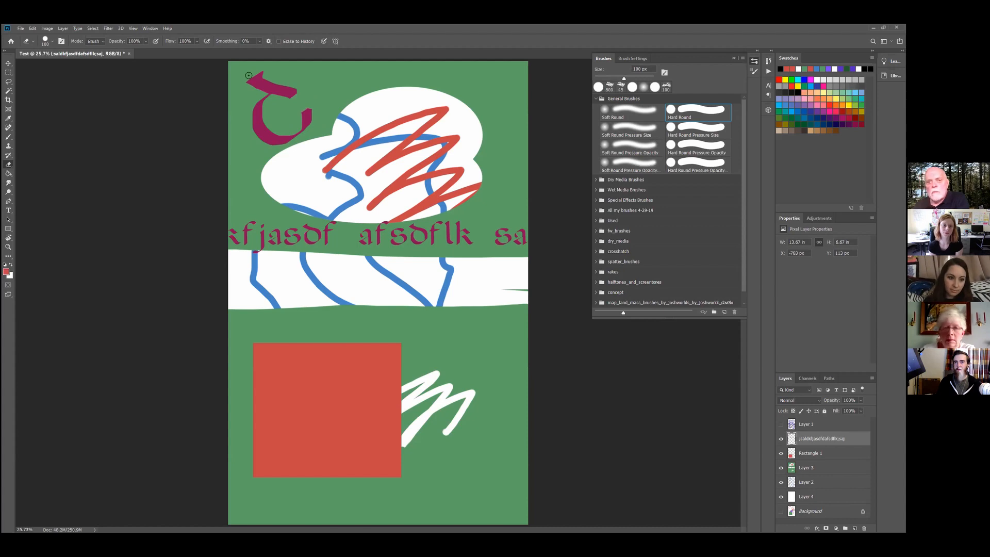
drag(250, 73, 246, 86)
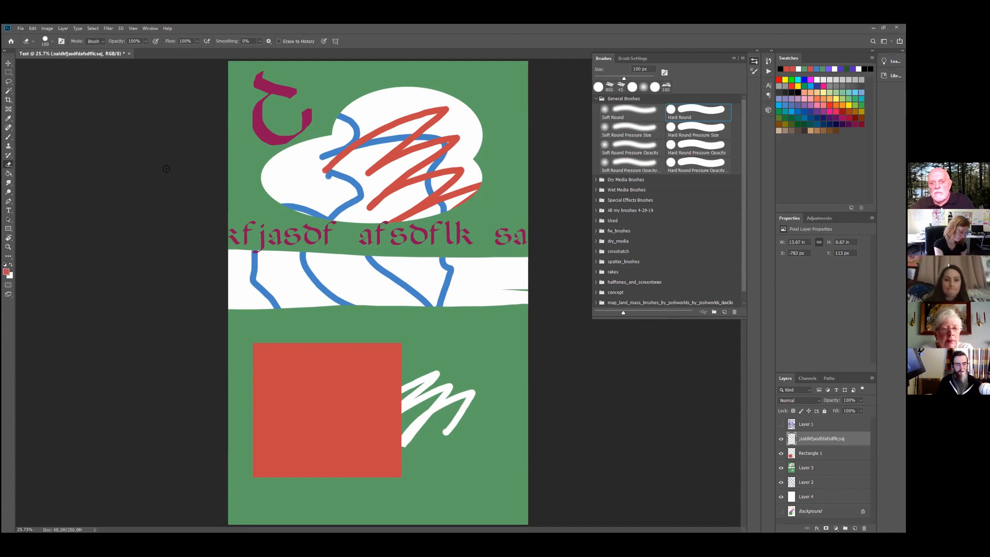
Open Save As for the document, go to the NWCT Series folder, and examine the available file formats, including JPEG
click(19, 27)
click(36, 101)
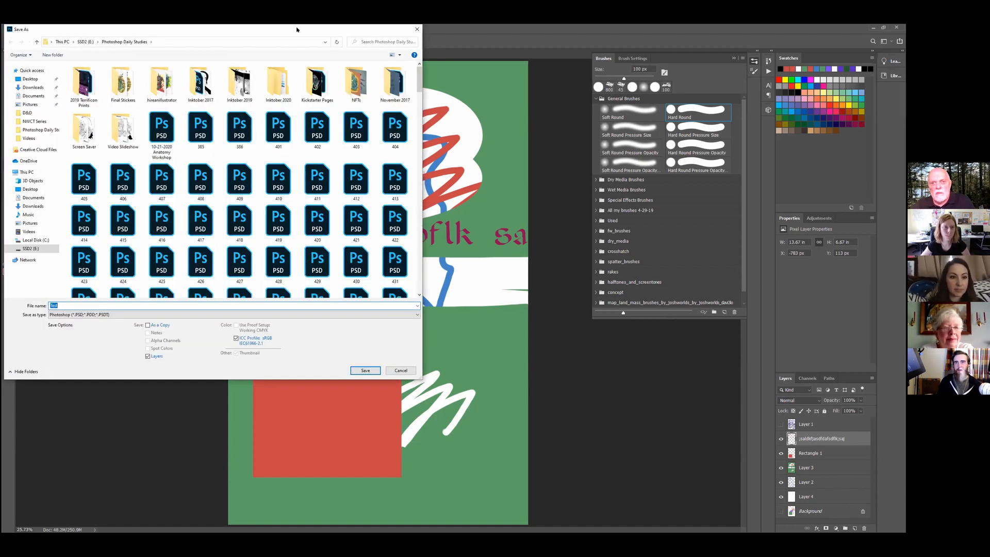
drag(297, 30, 358, 66)
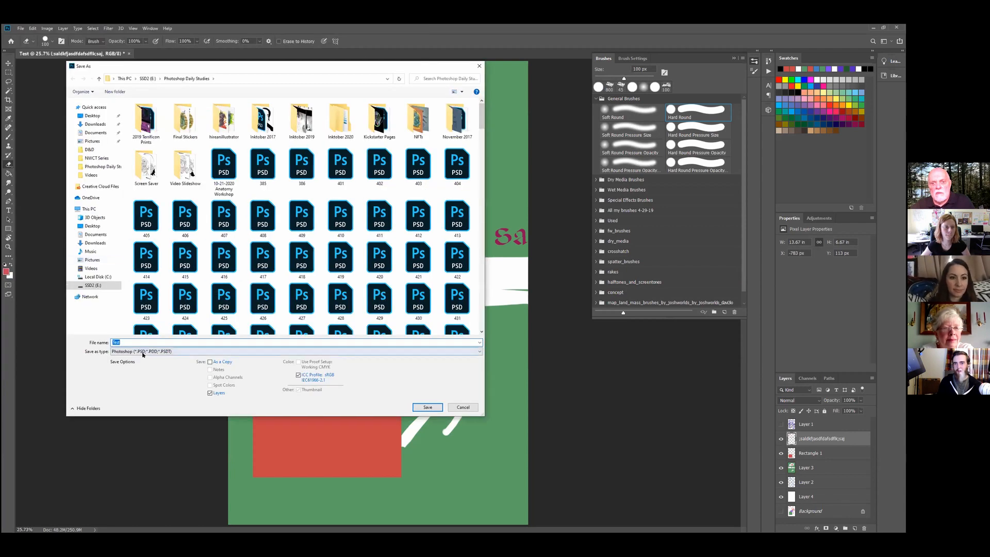
click(96, 158)
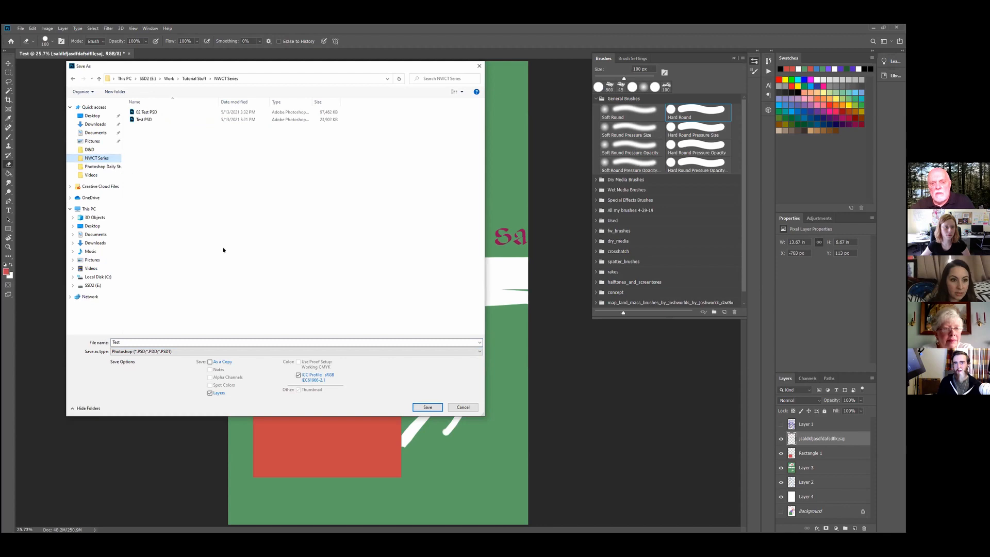
double_click(144, 345)
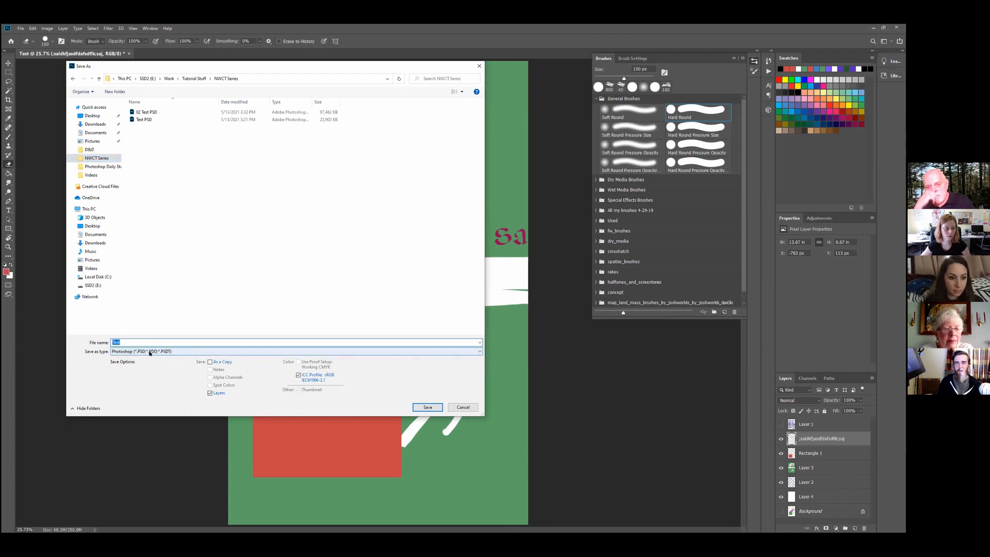
click(150, 351)
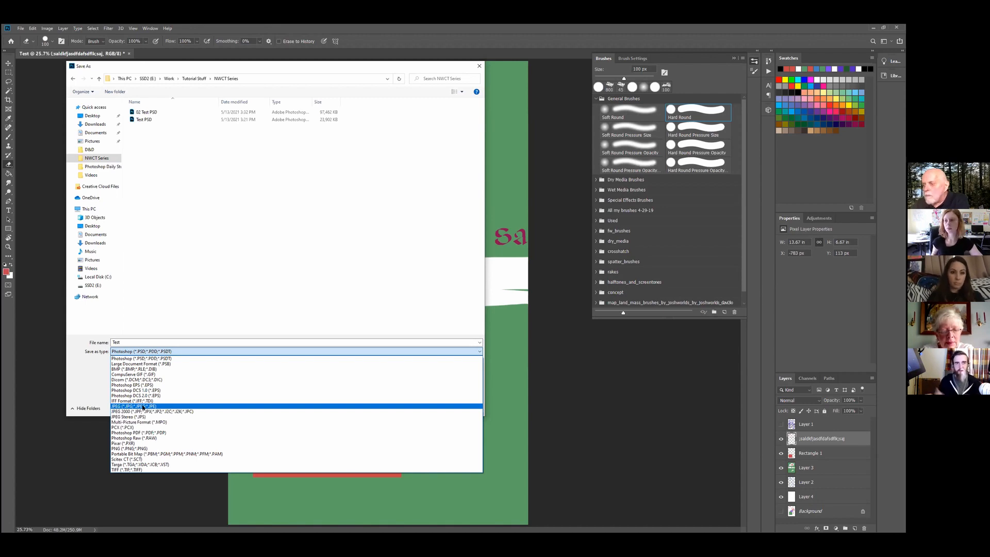
click(315, 194)
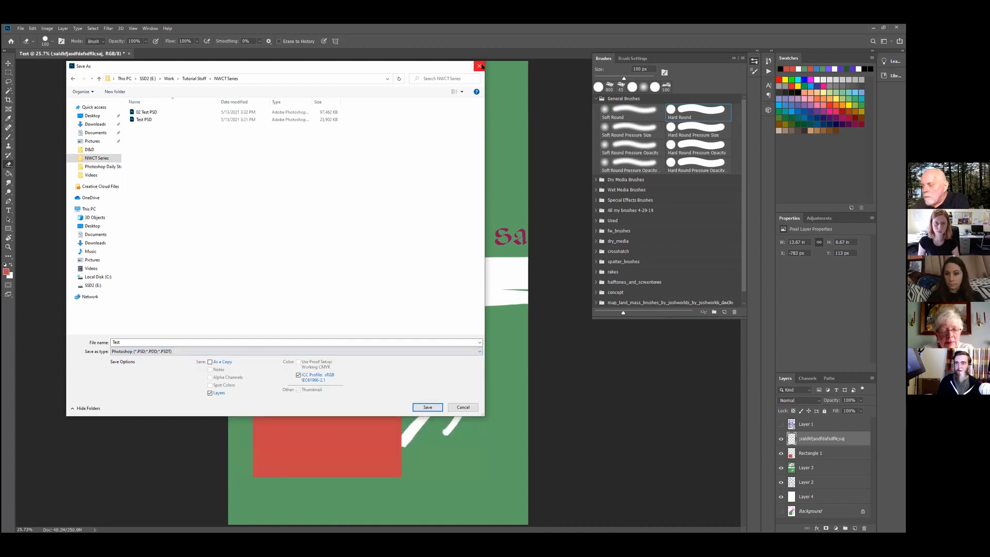